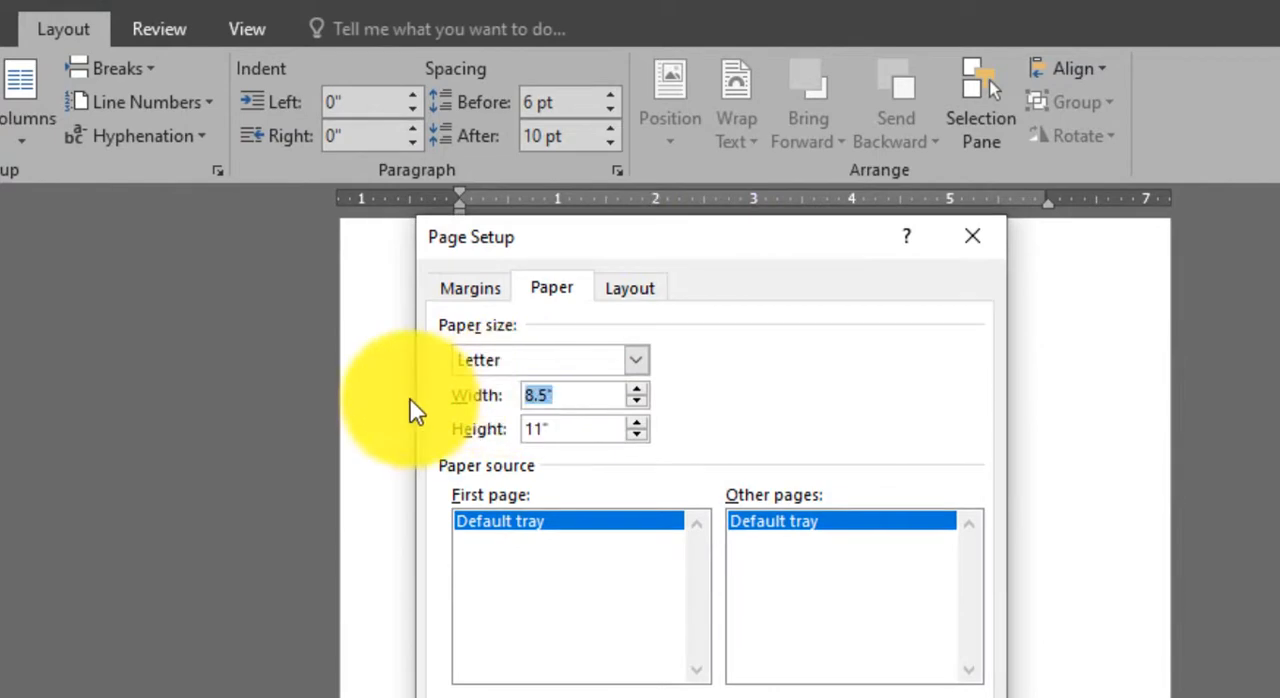
# Set a custom paper size 10 inches wide and 10 inches high for the whole document.
pyautogui.press('Tab')
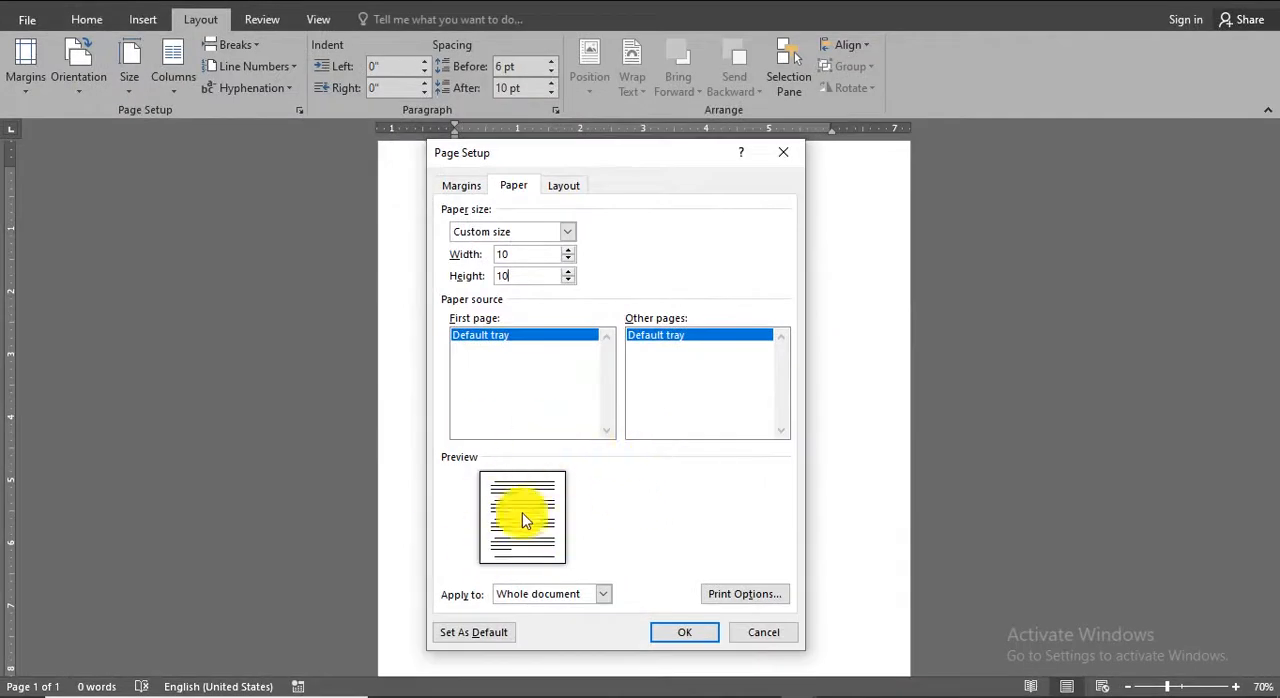
pyautogui.write('10')
pyautogui.click(690, 632)
pyautogui.scroll(-3, 618, 365)
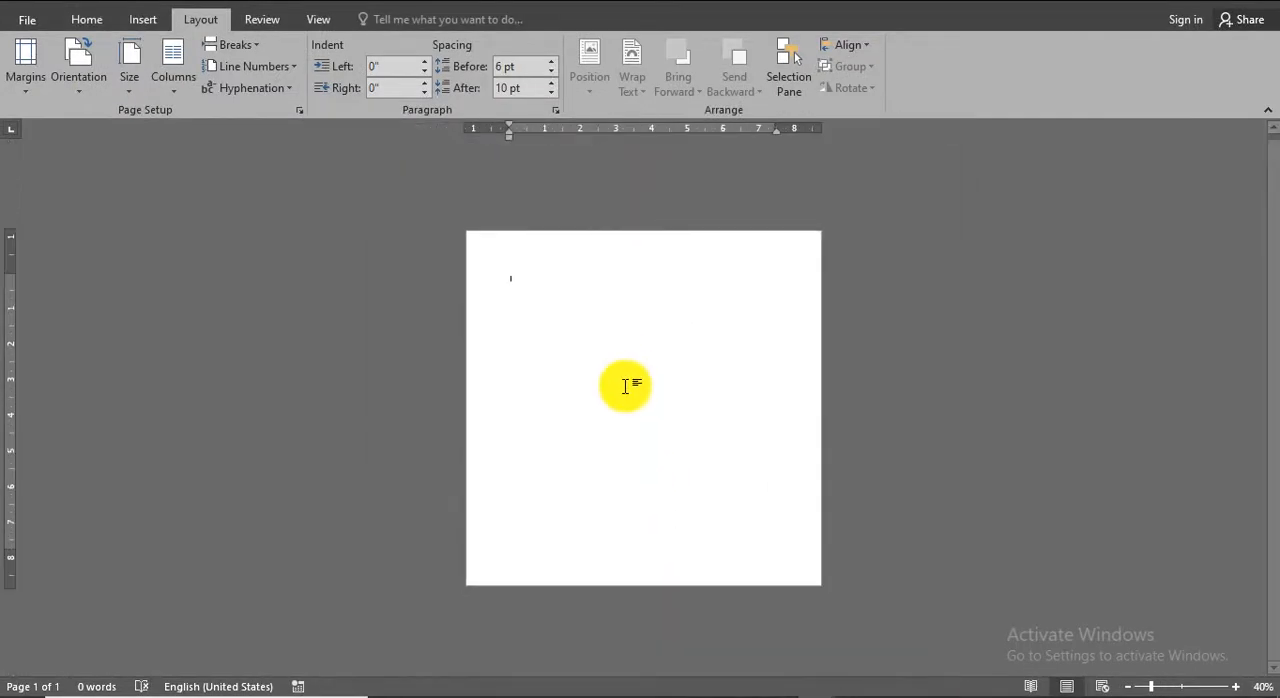
pyautogui.scroll(2, 625, 386)
pyautogui.scroll(-2, 625, 386)
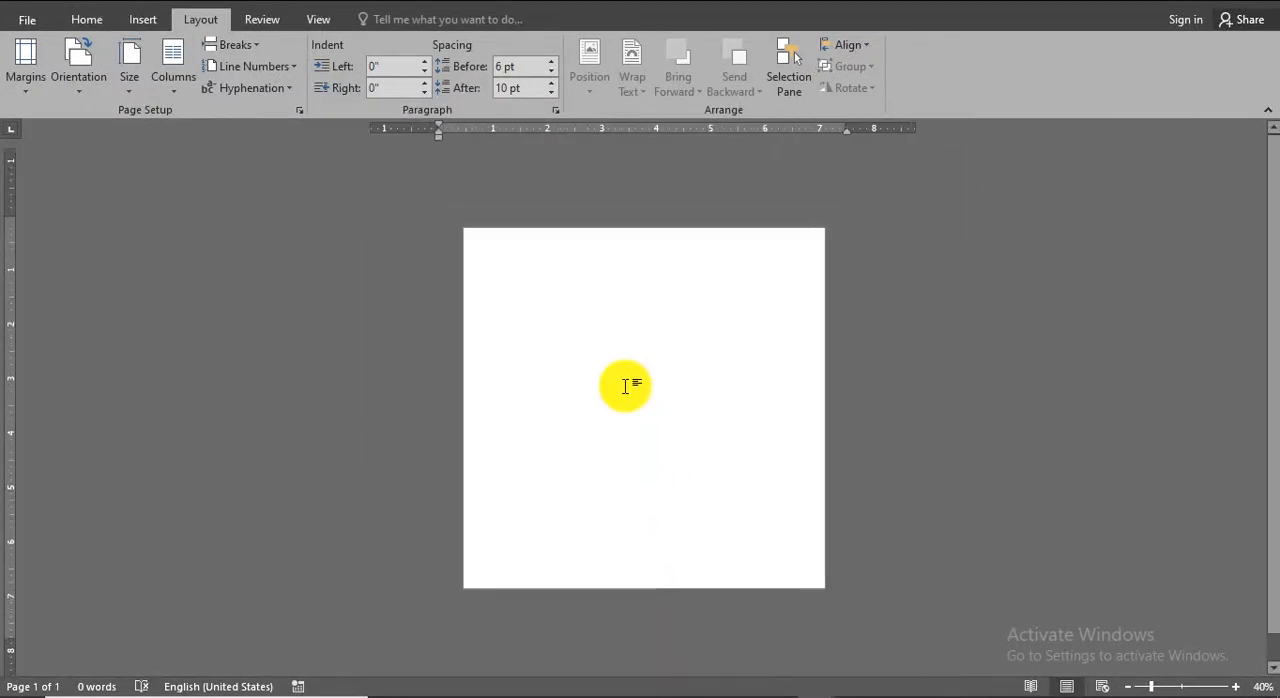
pyautogui.scroll(2, 625, 386)
pyautogui.scroll(-1, 625, 386)
pyautogui.scroll(1, 625, 386)
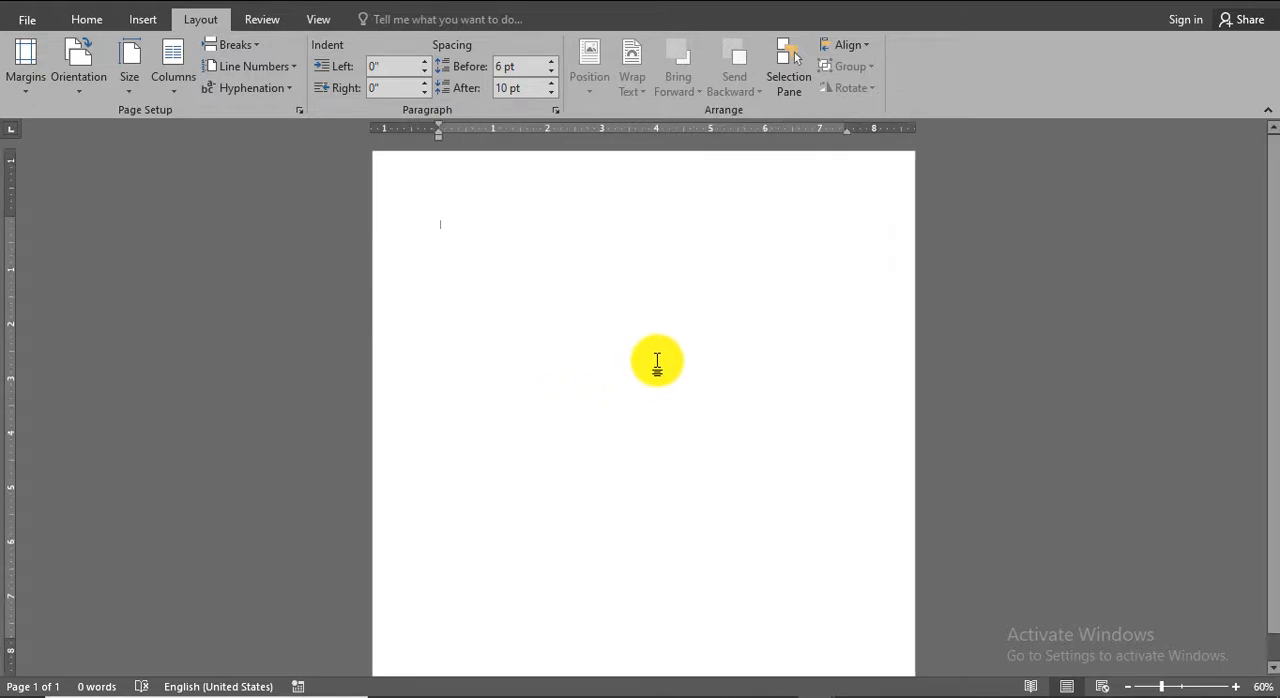
# Insert the picture BACK from the PAKISTAN folder and set its text wrapping to In Front of Text.
pyautogui.click(140, 19)
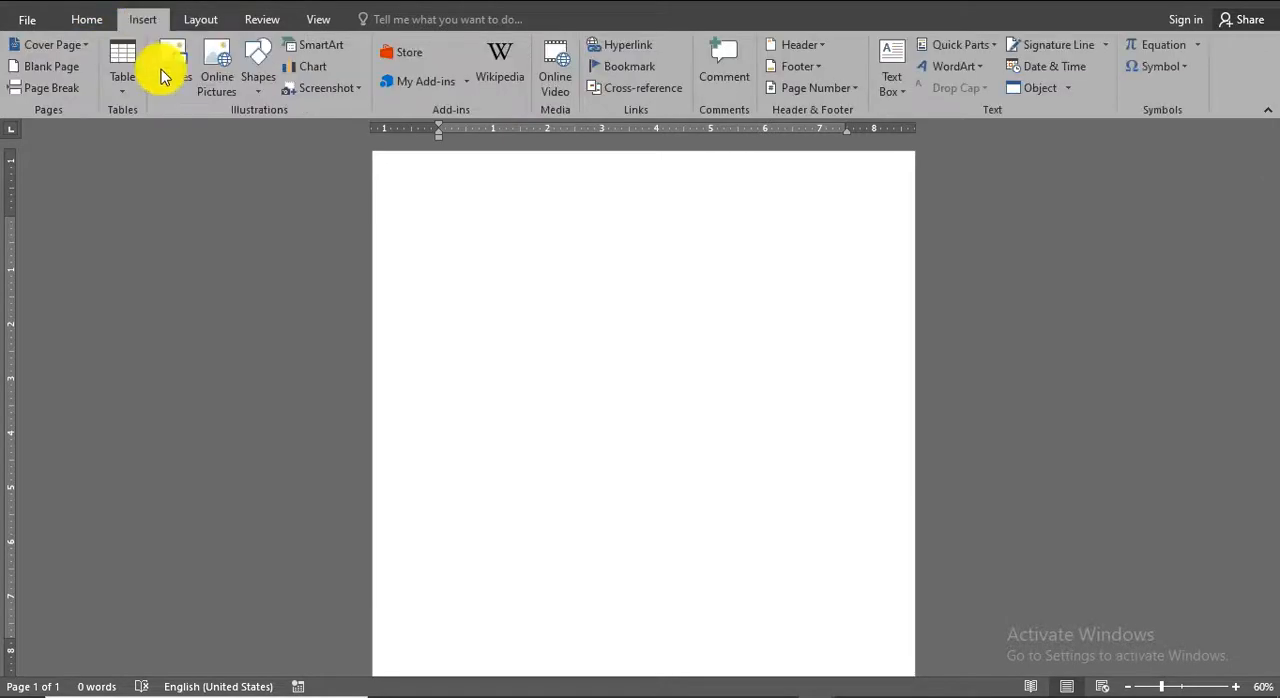
pyautogui.click(170, 90)
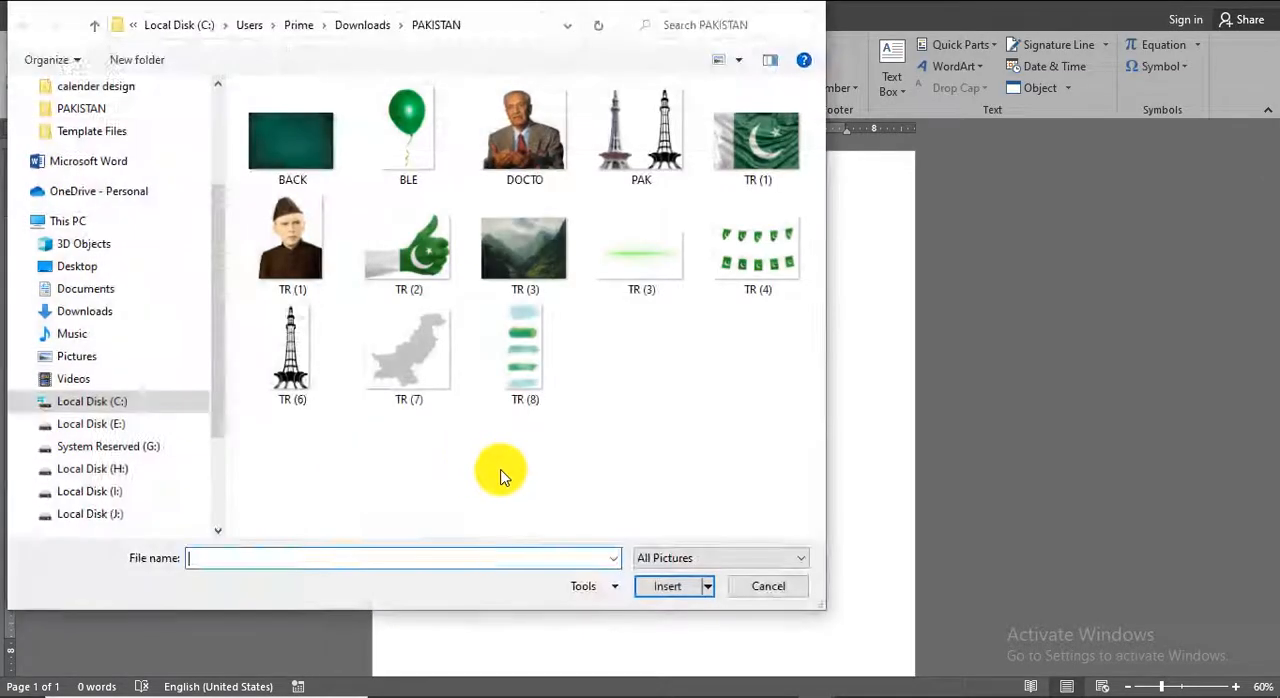
pyautogui.doubleClick(277, 128)
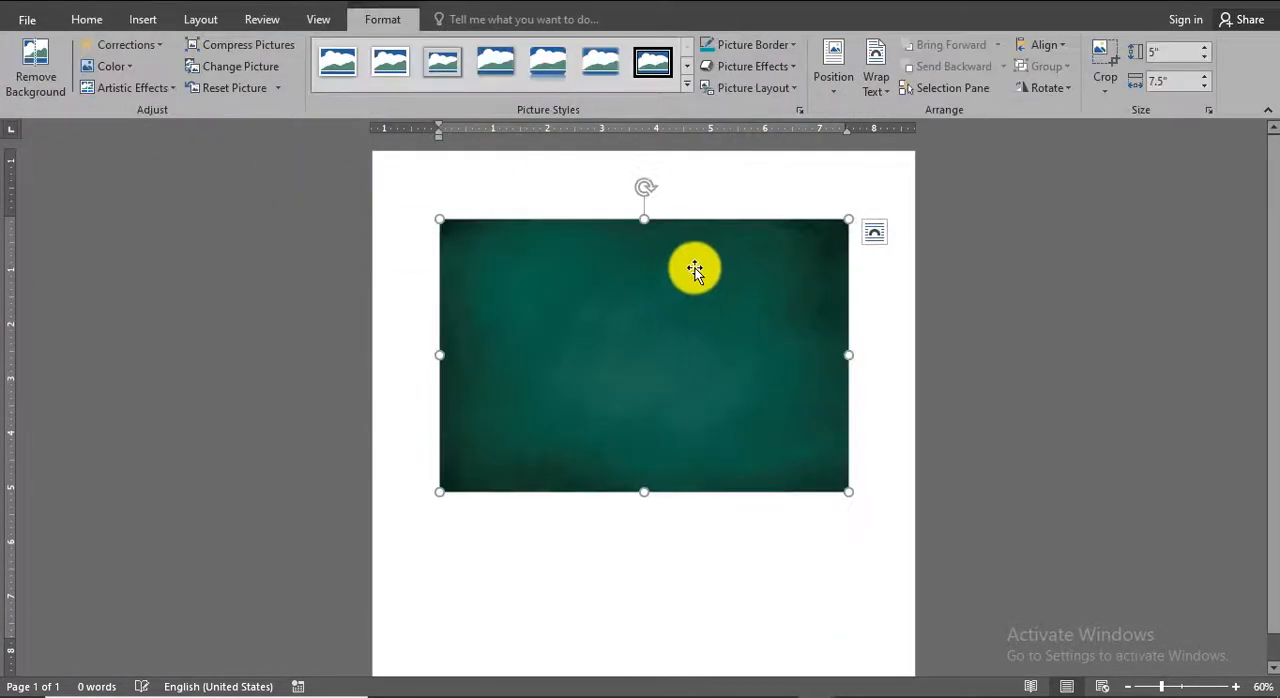
pyautogui.click(873, 78)
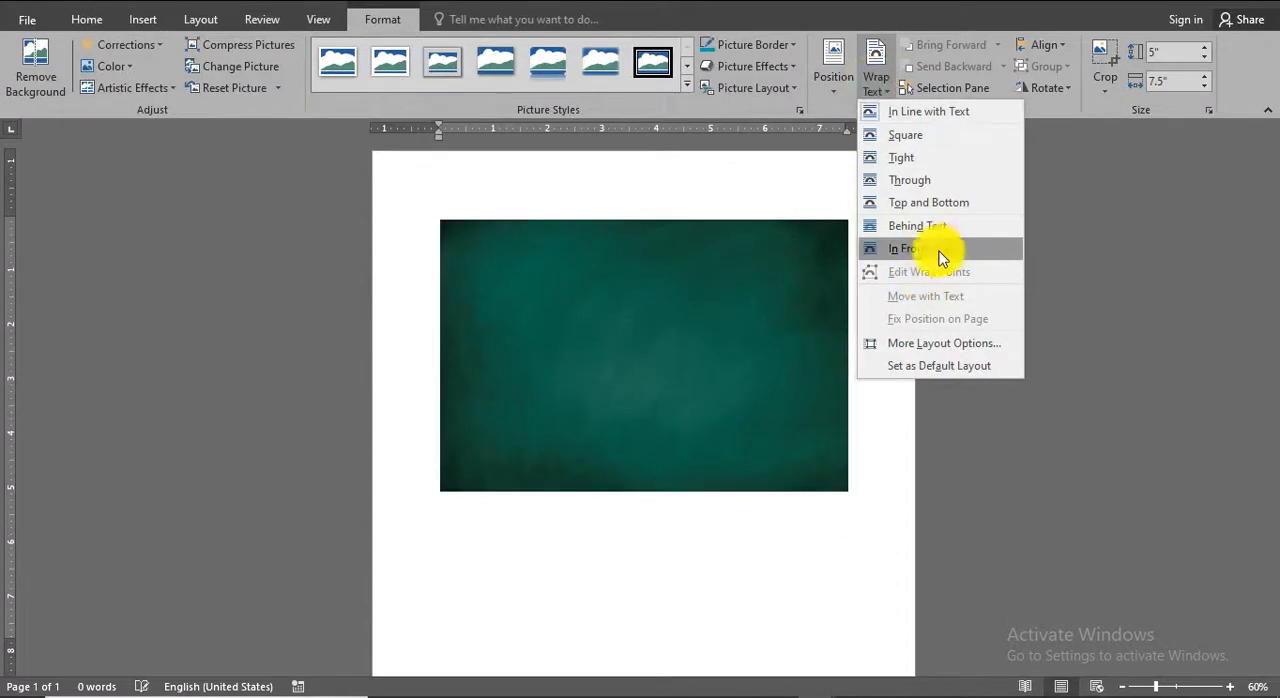
pyautogui.click(940, 249)
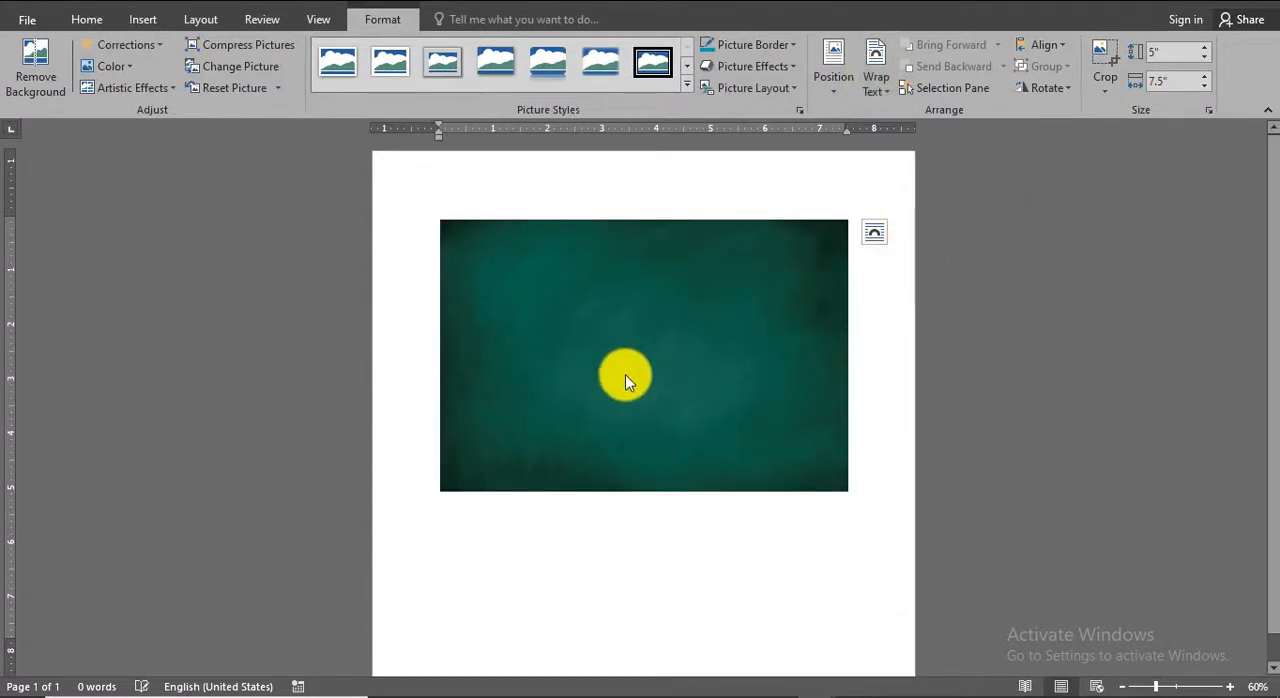
# Align the green background picture with the page's top-left corner and enlarge it to about 10.37" by 15.21", covering the whole page.
pyautogui.click(703, 362)
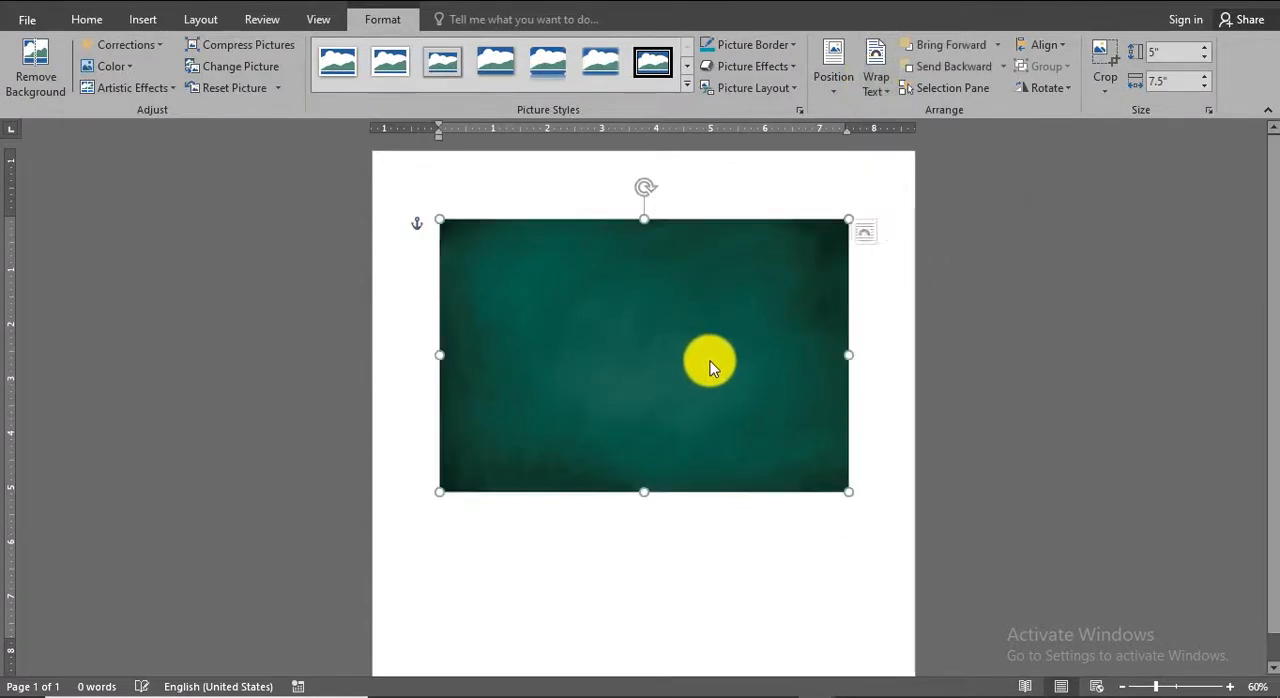
pyautogui.moveTo(705, 363); pyautogui.dragTo(634, 279)
pyautogui.moveTo(770, 407); pyautogui.dragTo(775, 503)
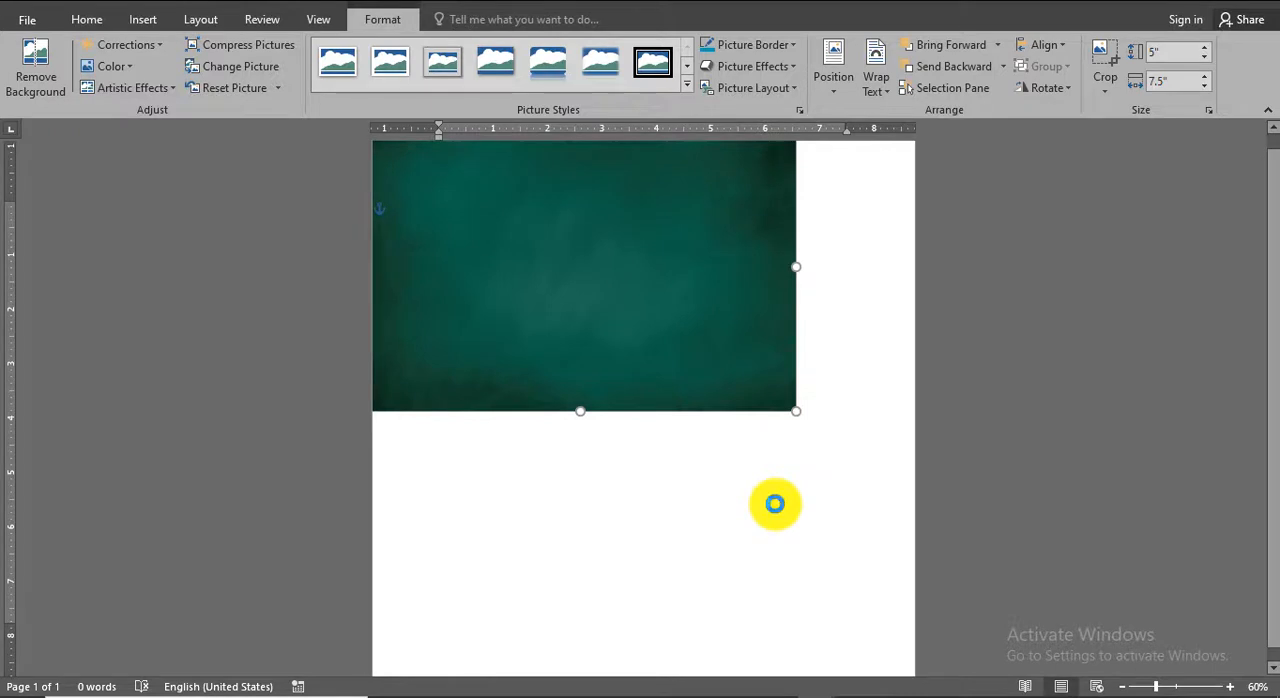
pyautogui.scroll(-2, 775, 504)
pyautogui.scroll(3, 775, 504)
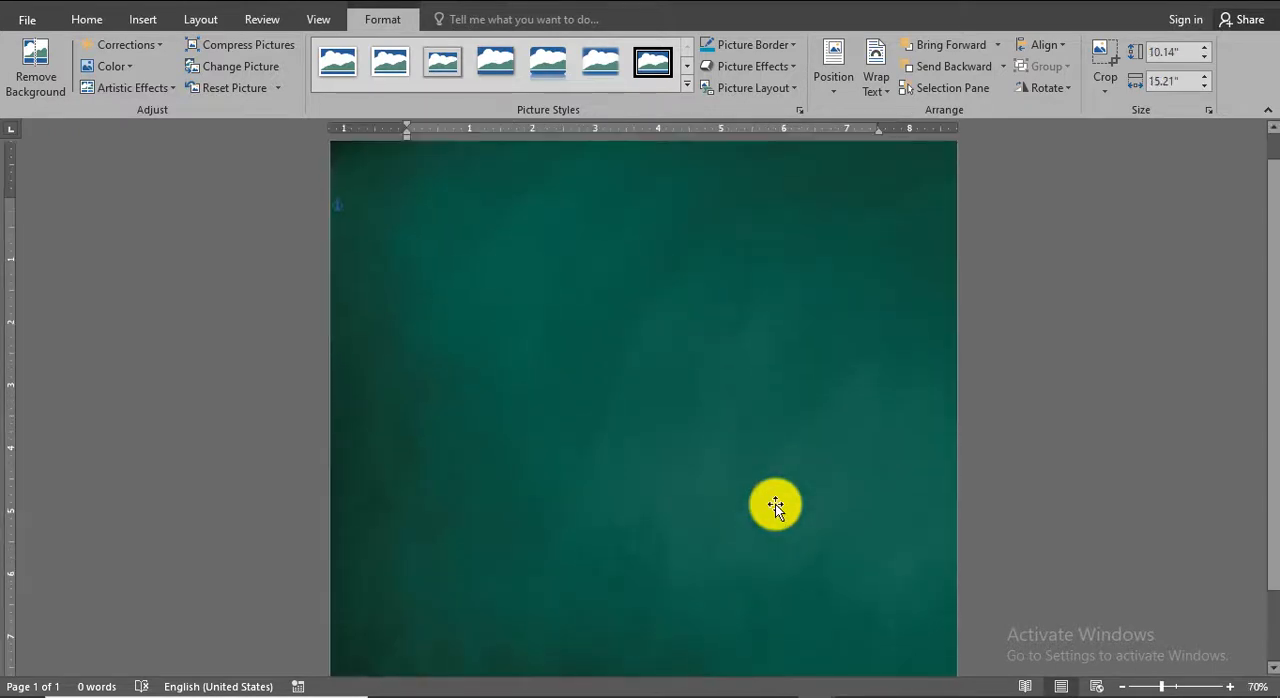
pyautogui.scroll(-2, 775, 504)
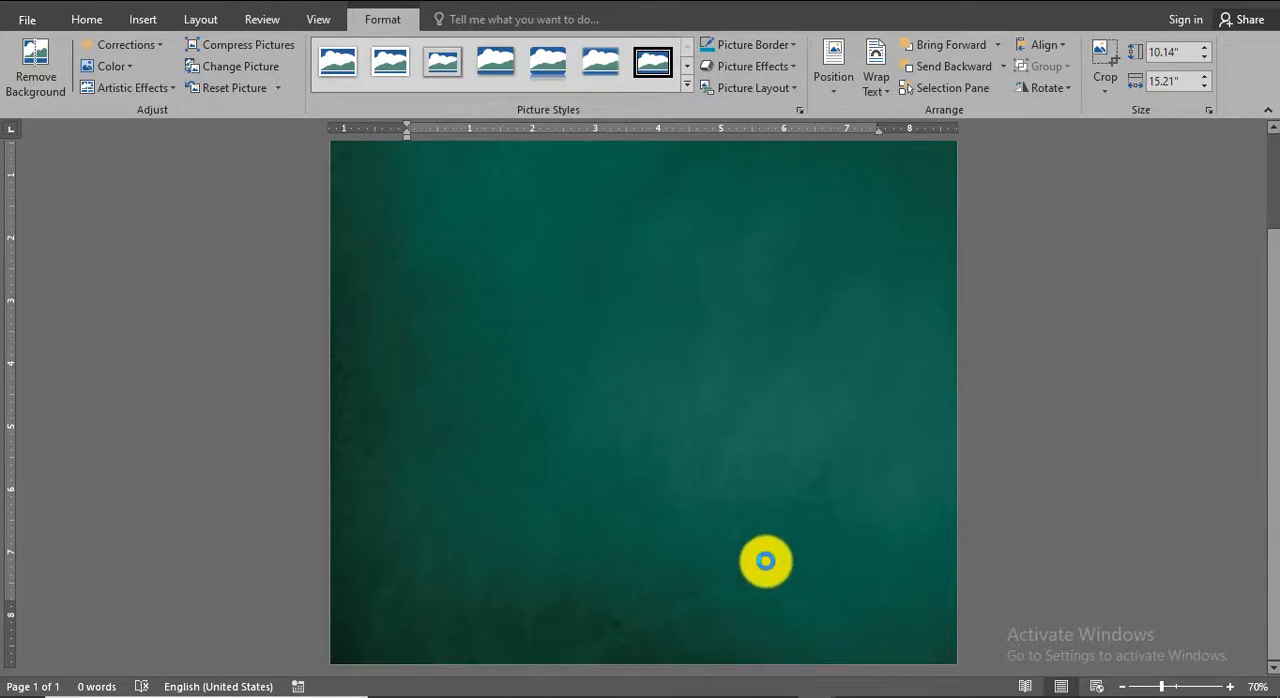
pyautogui.scroll(-2, 745, 508)
pyautogui.scroll(1, 745, 508)
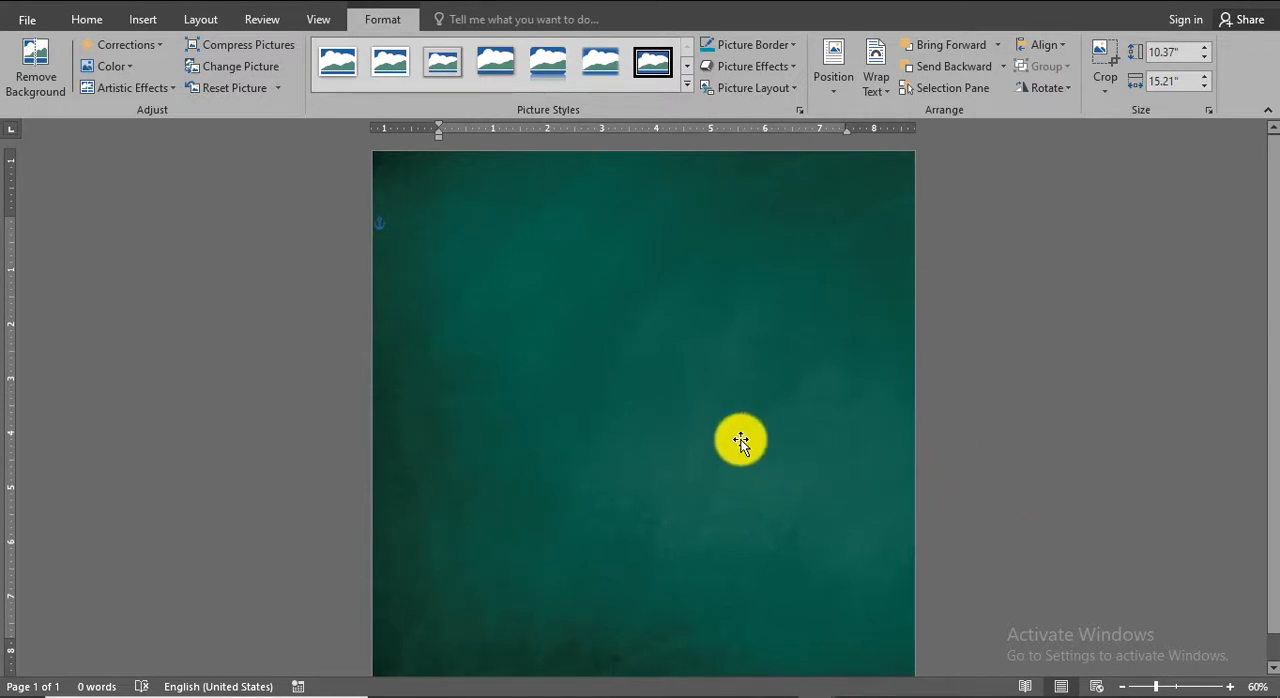
# Draw a rectangle about 9.69" square just inside the page edges over the green background.
pyautogui.hotkey('alt', 'n')
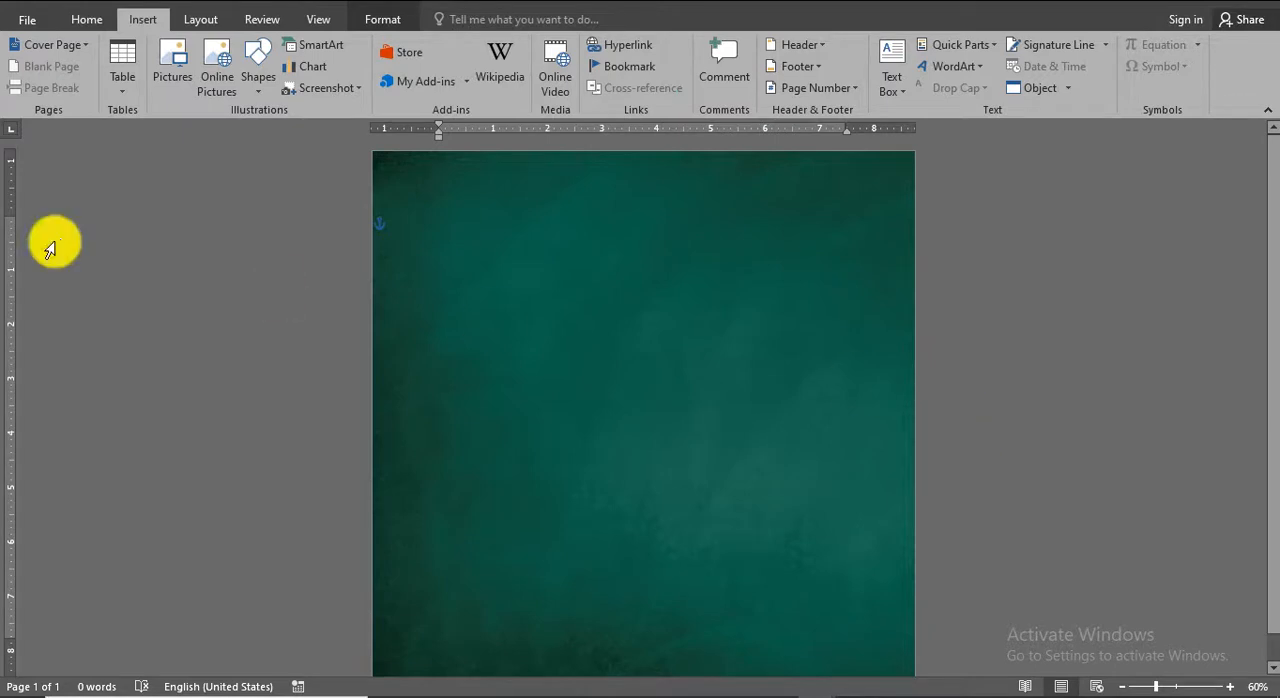
pyautogui.click(260, 72)
pyautogui.click(308, 138)
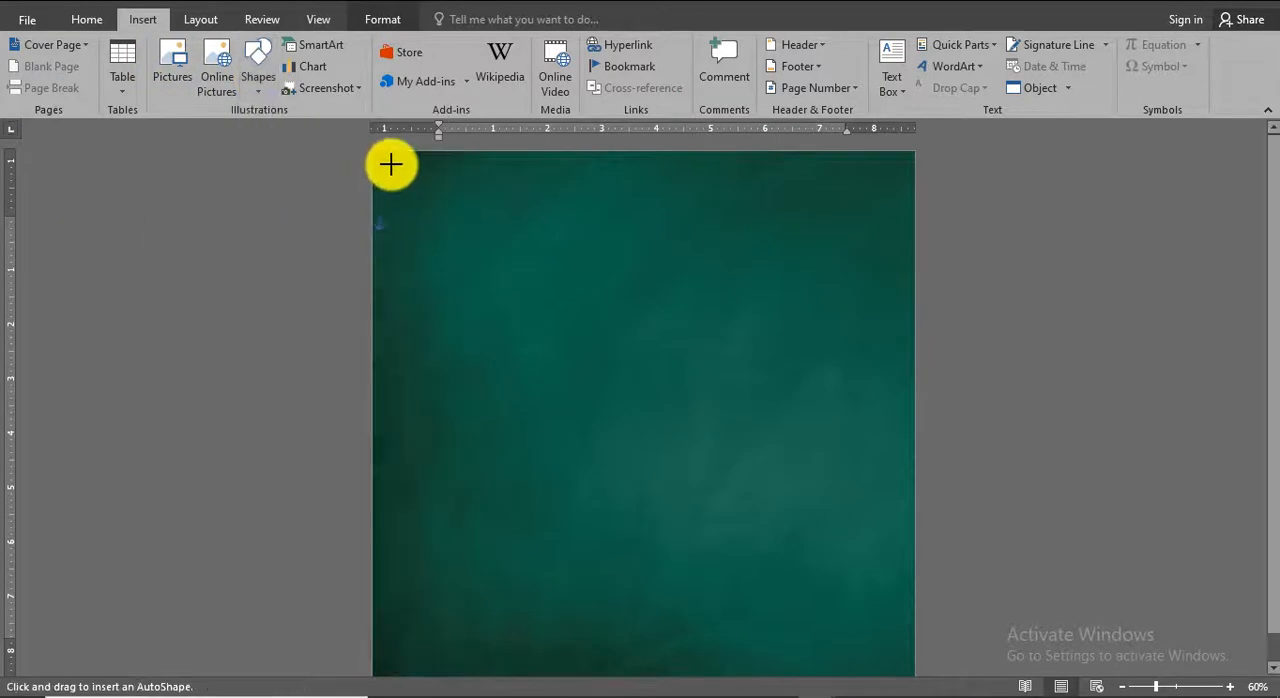
pyautogui.moveTo(379, 158); pyautogui.dragTo(897, 657)
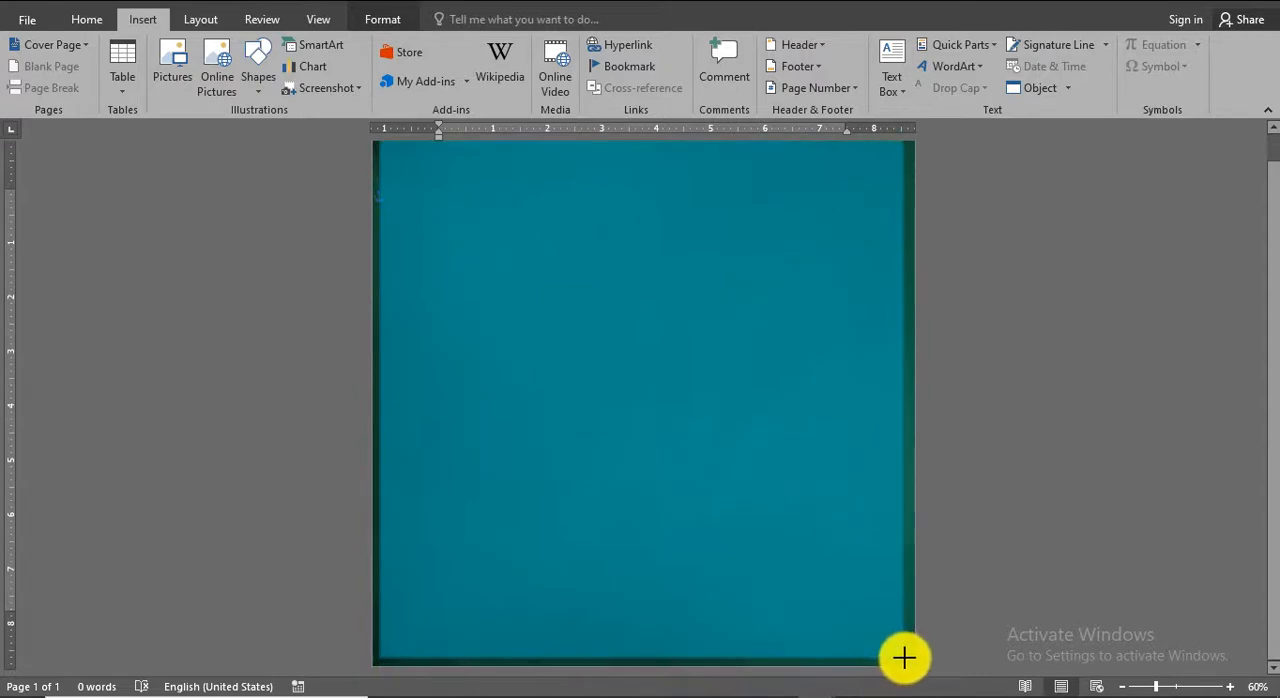
pyautogui.moveTo(1002, 611); pyautogui.dragTo(1006, 592)
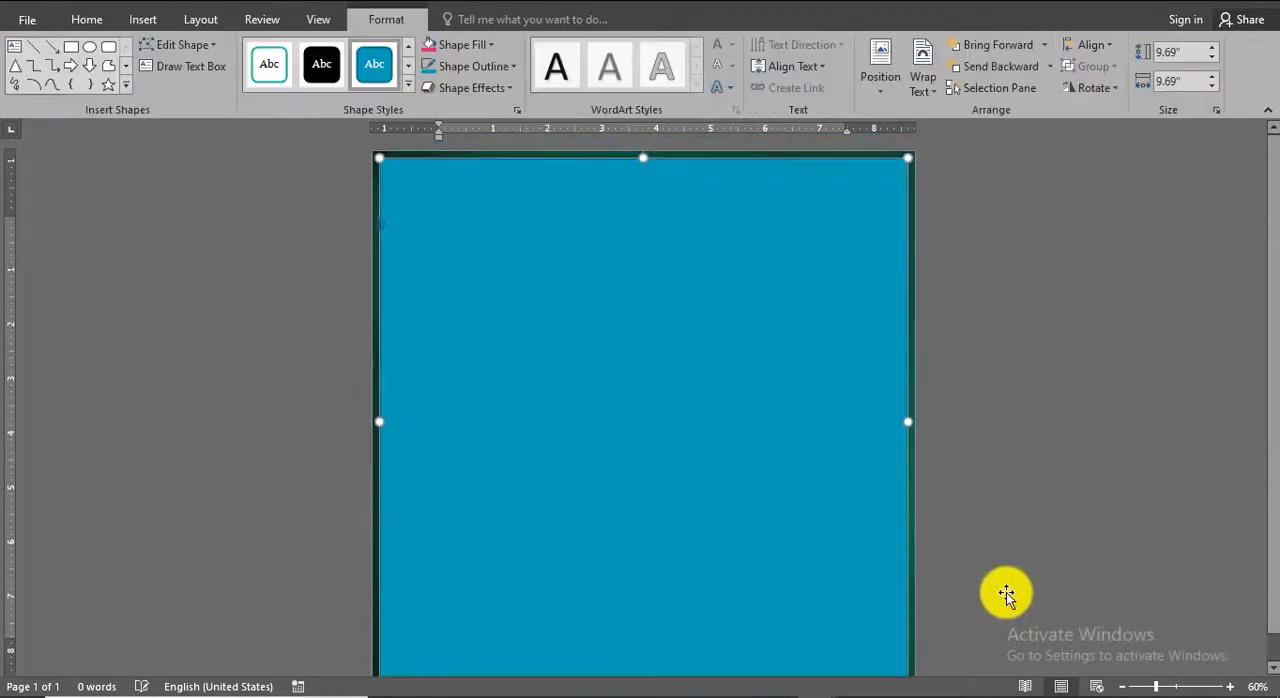
# Give the rectangle a white outline and no fill so it forms a thin frame around the page.
pyautogui.click(455, 66)
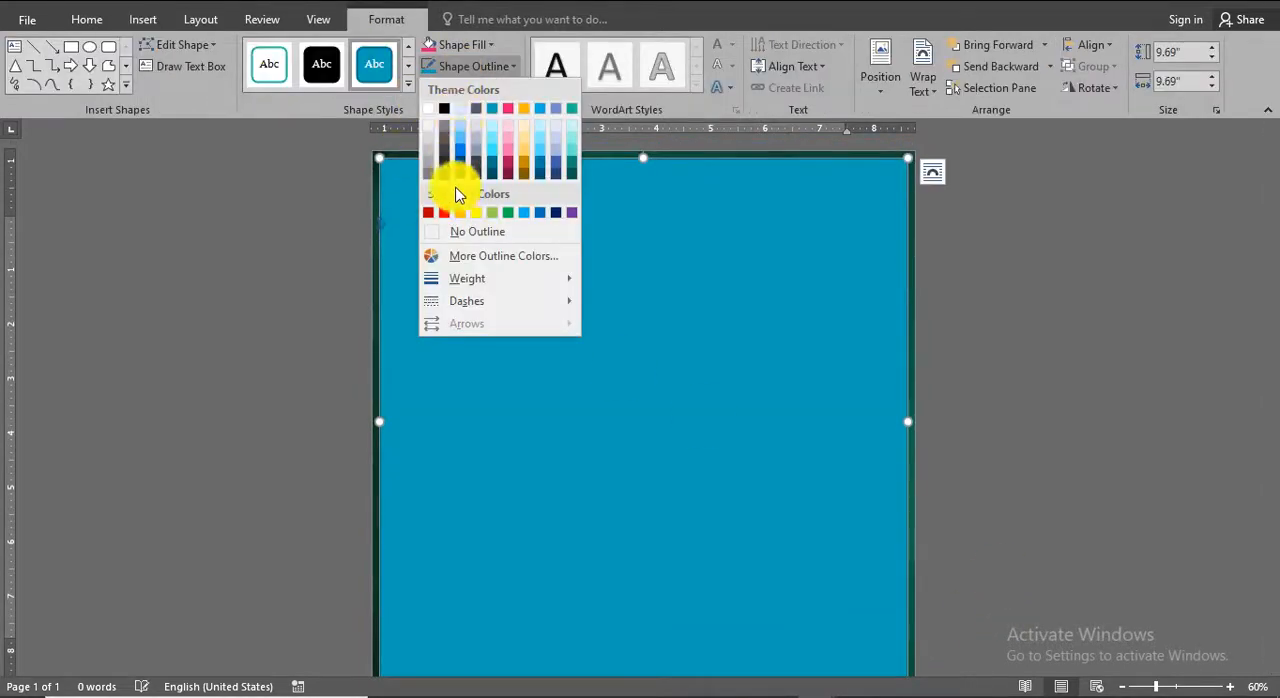
pyautogui.click(428, 109)
pyautogui.click(463, 45)
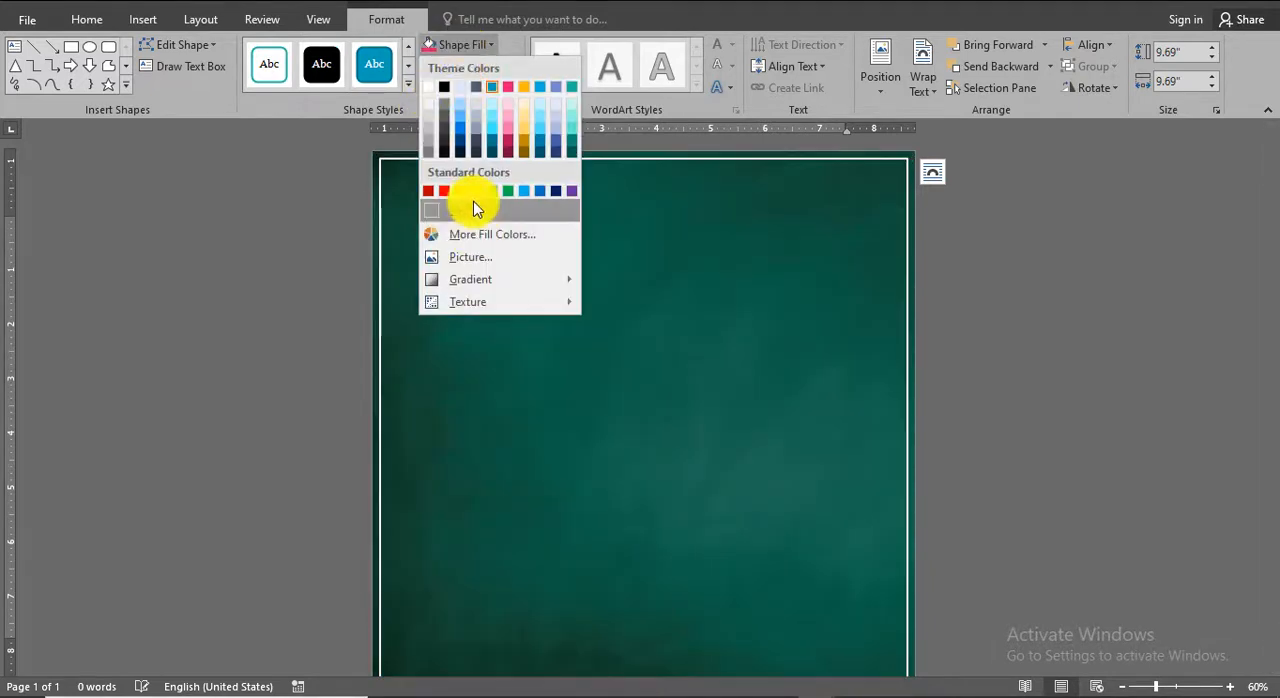
pyautogui.click(1050, 360)
pyautogui.click(1050, 360)
pyautogui.scroll(-3, 1051, 361)
pyautogui.scroll(3, 1050, 360)
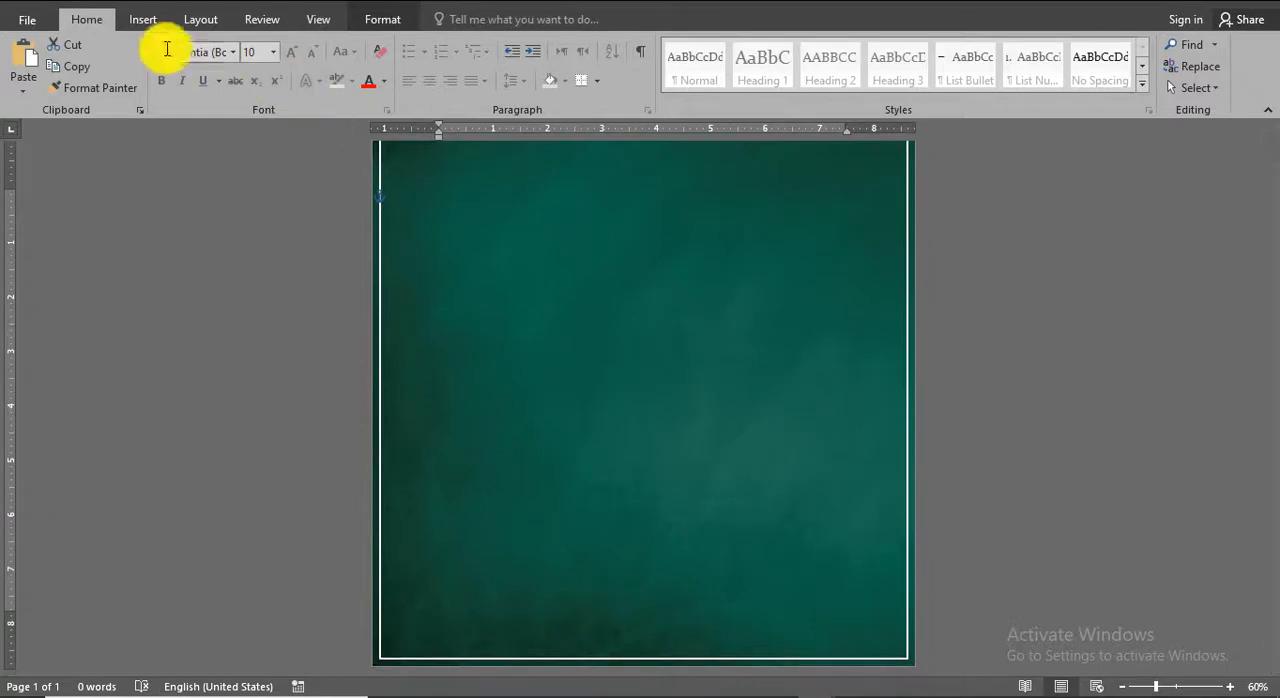
# Insert the picture DOCTO from the PAKISTAN folder and set its text wrapping to In Front of Text.
pyautogui.click(143, 19)
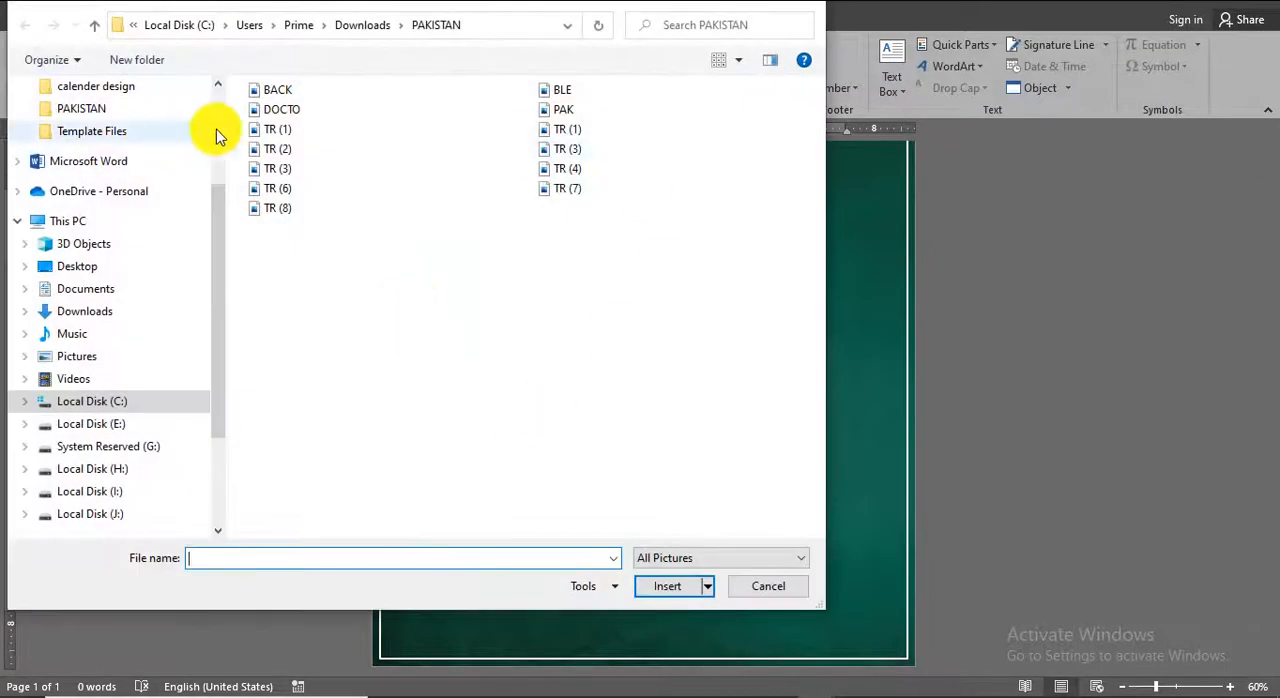
pyautogui.doubleClick(297, 109)
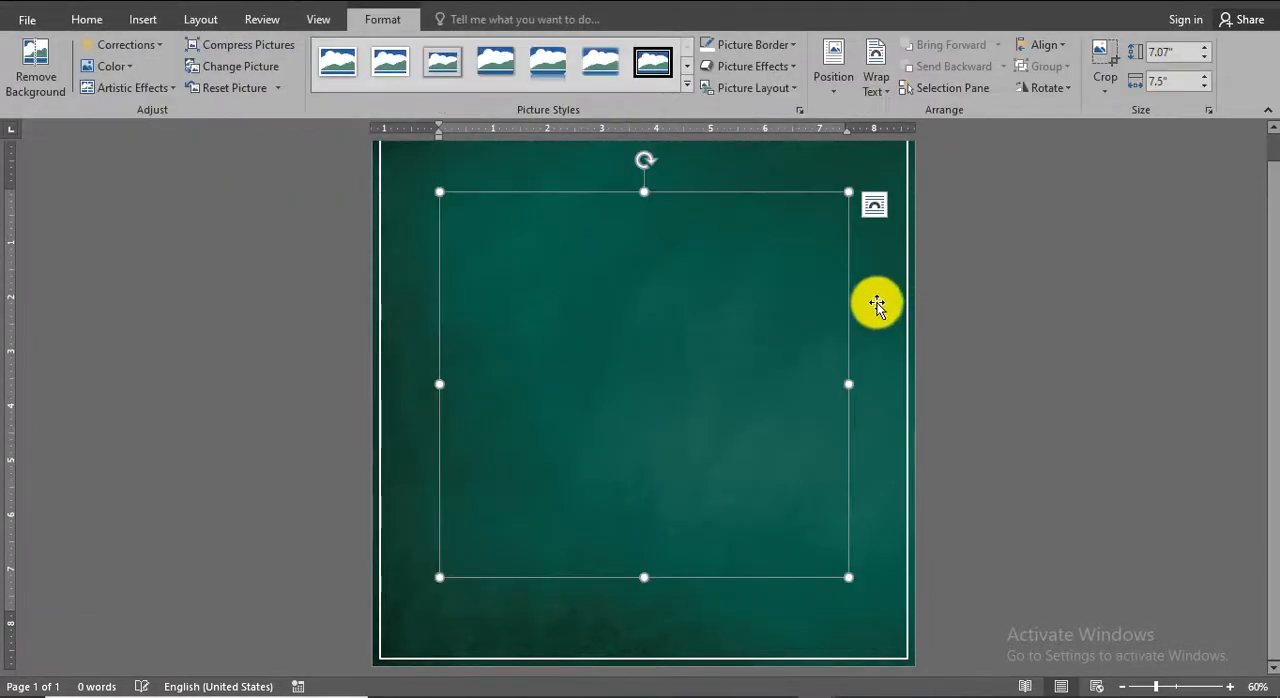
pyautogui.click(877, 88)
pyautogui.click(918, 248)
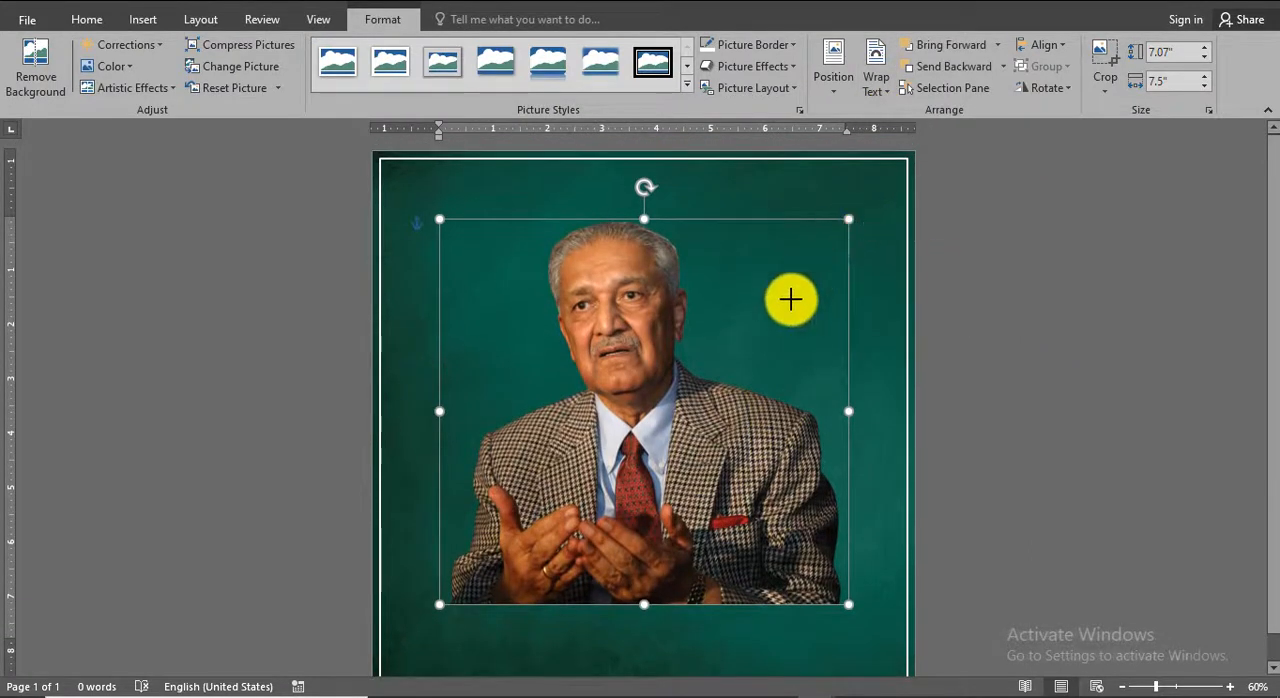
# Resize the portrait to about 5.99" high by 6.36" wide and place it in the page's lower-right corner on the frame line.
pyautogui.moveTo(848, 219); pyautogui.dragTo(720, 394)
pyautogui.moveTo(618, 494); pyautogui.dragTo(766, 563)
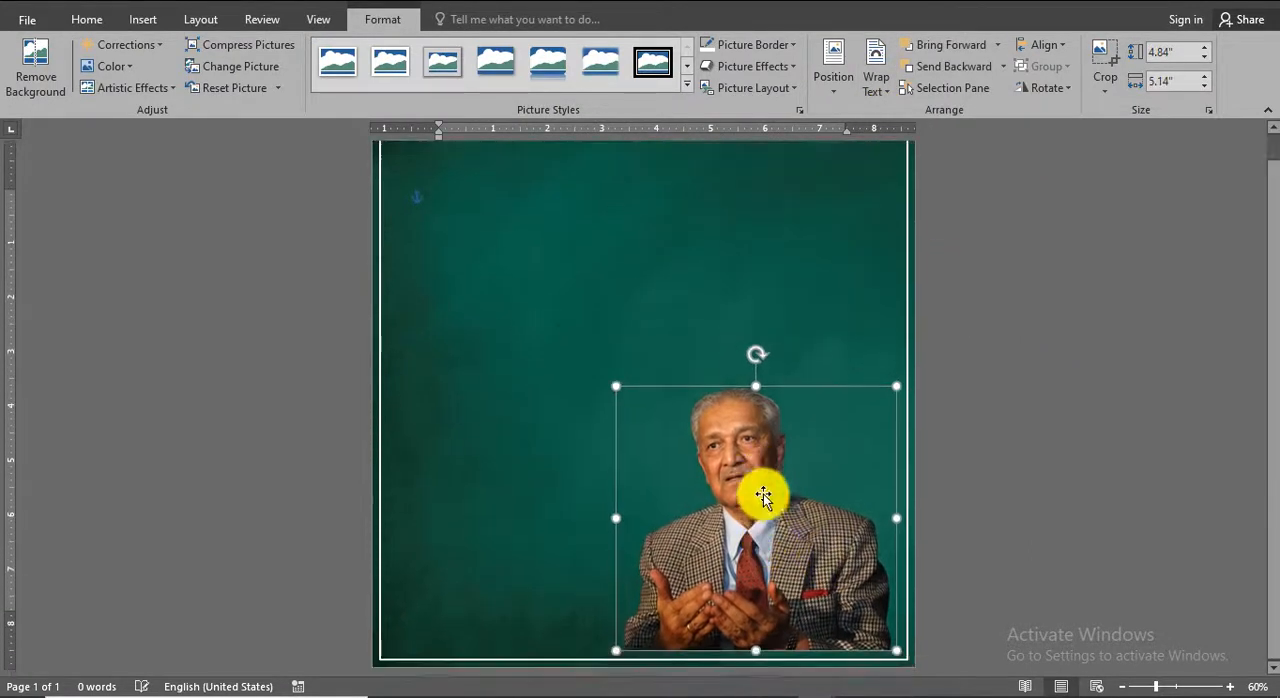
pyautogui.moveTo(763, 496); pyautogui.dragTo(787, 526)
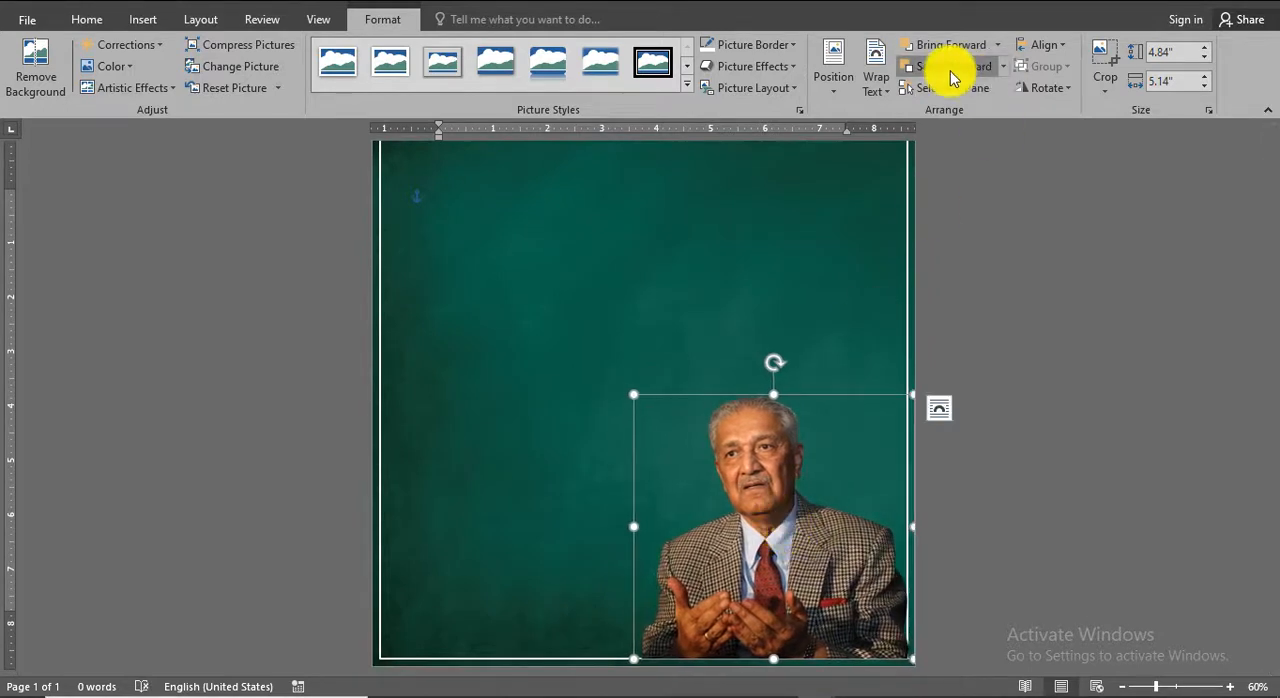
pyautogui.moveTo(634, 393); pyautogui.dragTo(620, 331)
pyautogui.moveTo(765, 554); pyautogui.dragTo(777, 555)
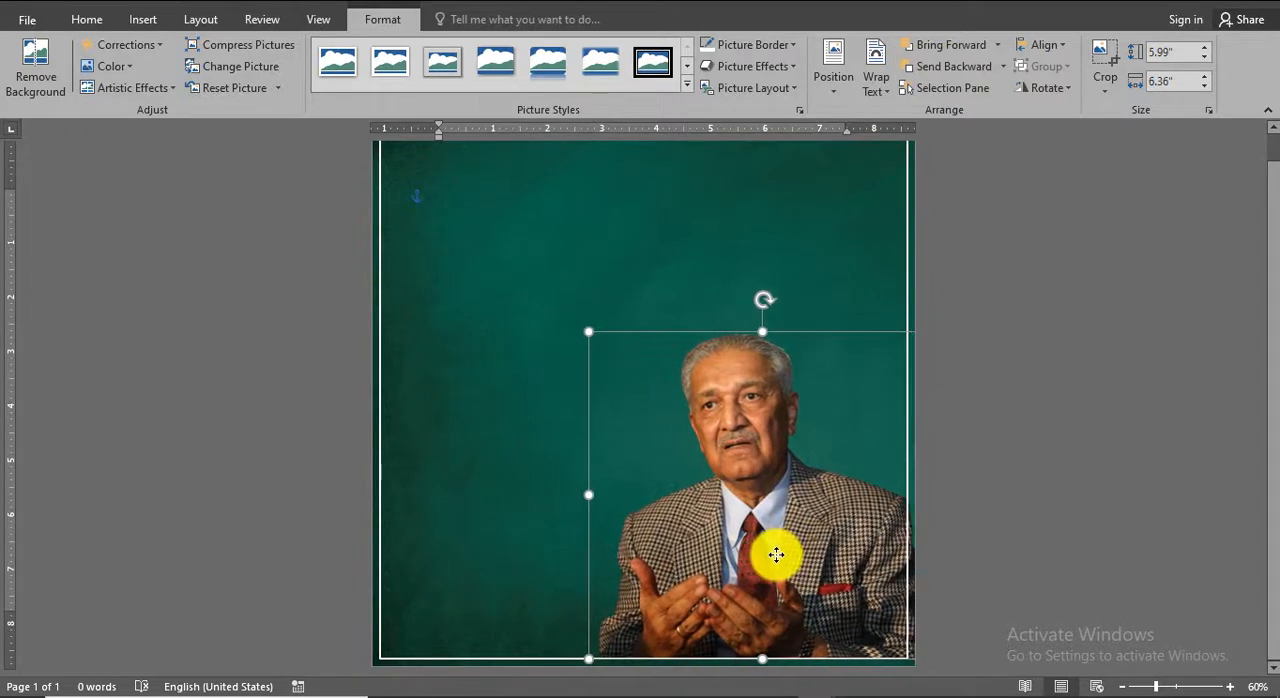
pyautogui.click(1100, 538)
pyautogui.scroll(2, 1134, 436)
pyautogui.scroll(-2, 1134, 436)
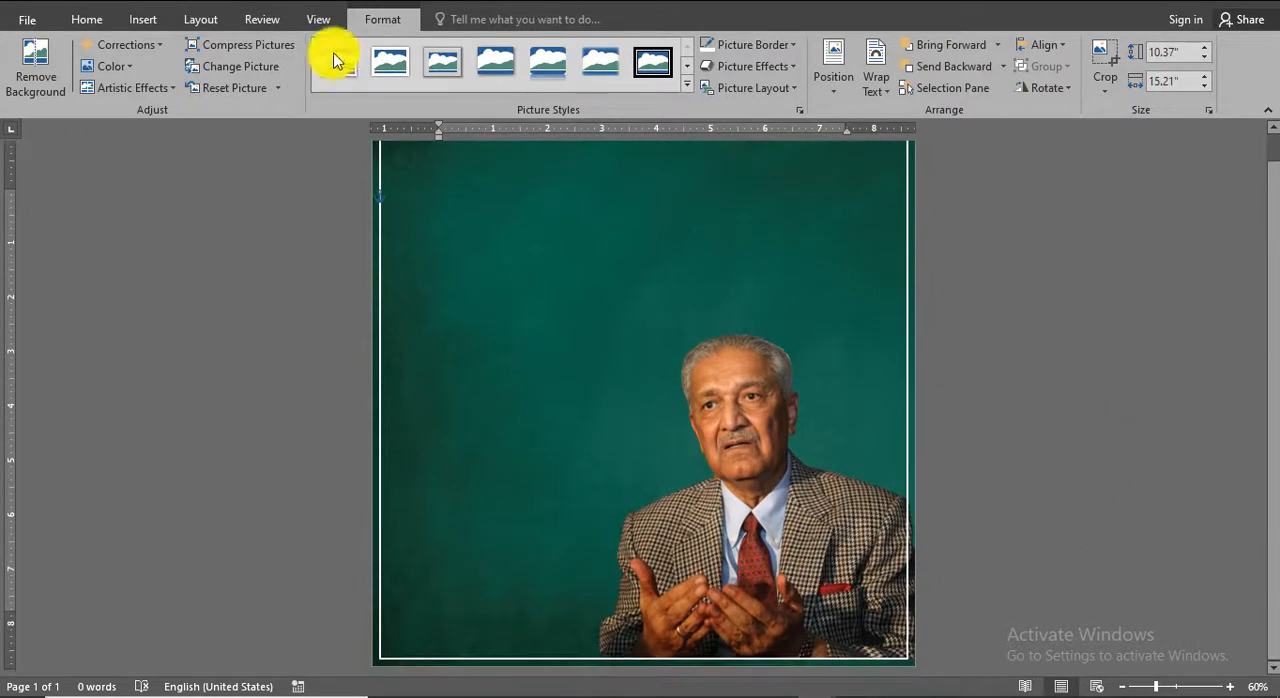
# Insert the picture PAK from the PAKISTAN folder and set its text wrapping to In Front of Text.
pyautogui.click(145, 20)
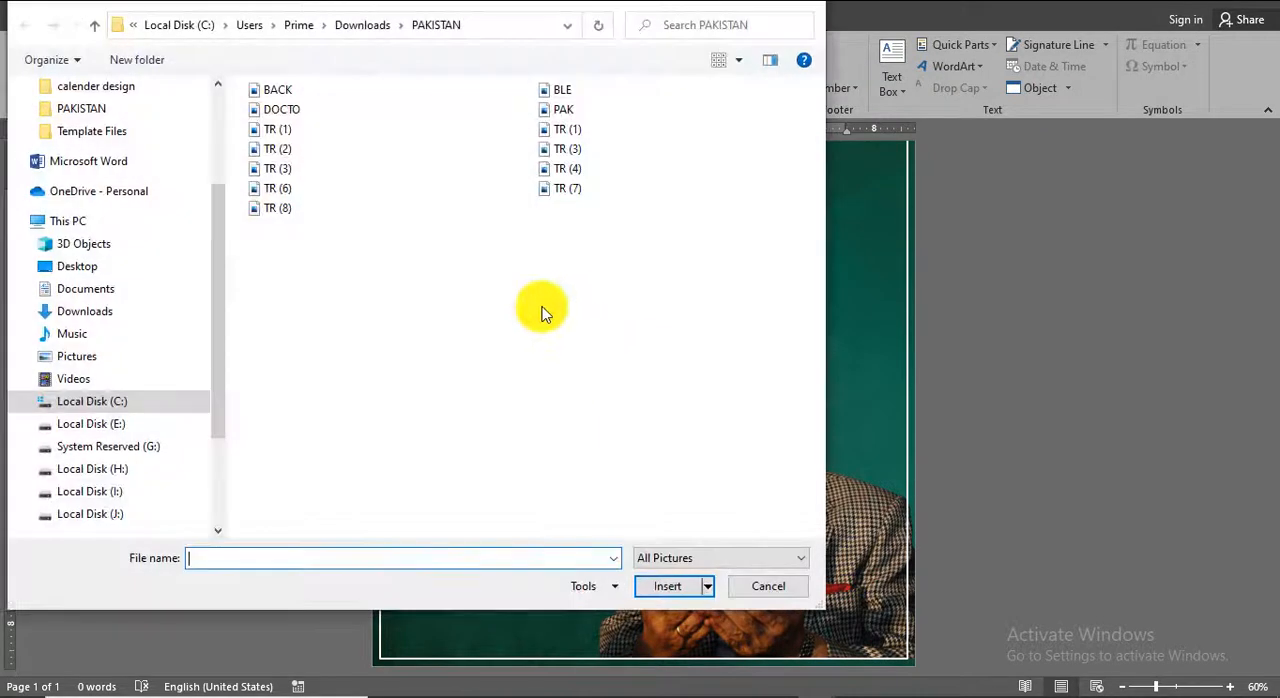
pyautogui.doubleClick(574, 109)
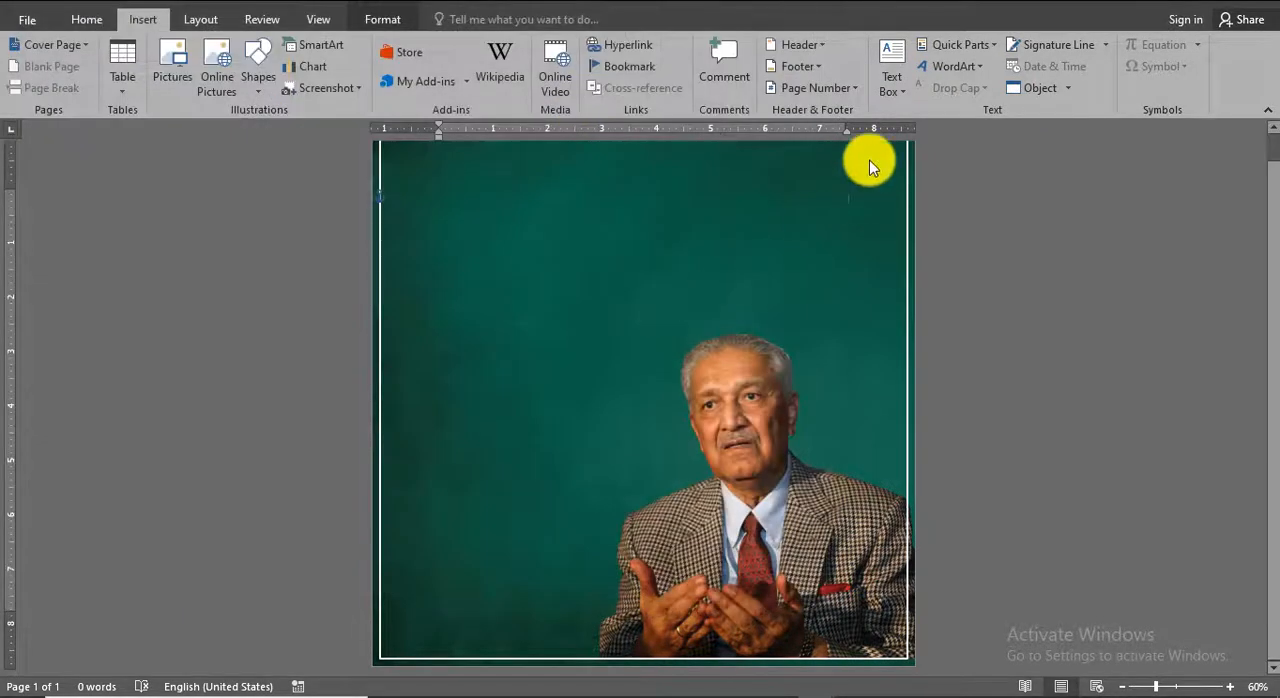
pyautogui.click(882, 70)
pyautogui.click(910, 258)
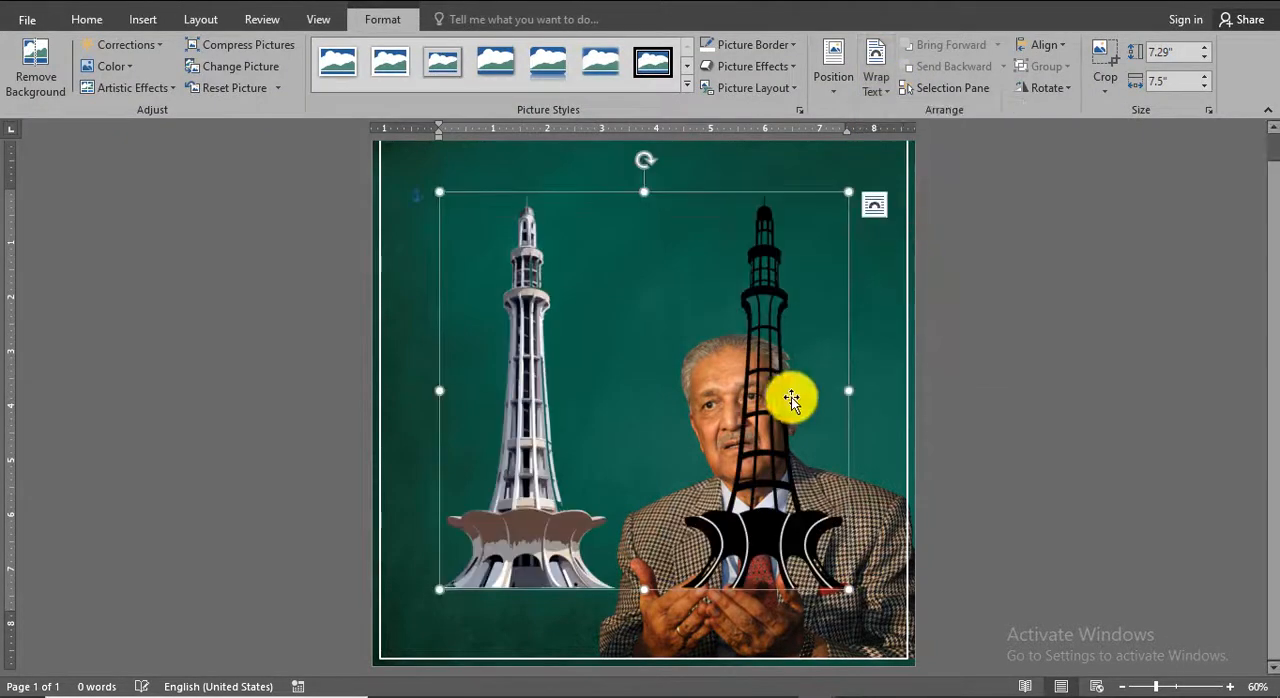
# Crop the black tower out of the two-tower picture, leaving the grey tower at a width of about 3.52".
pyautogui.click(1104, 62)
pyautogui.moveTo(849, 393); pyautogui.dragTo(654, 402)
pyautogui.click(1103, 57)
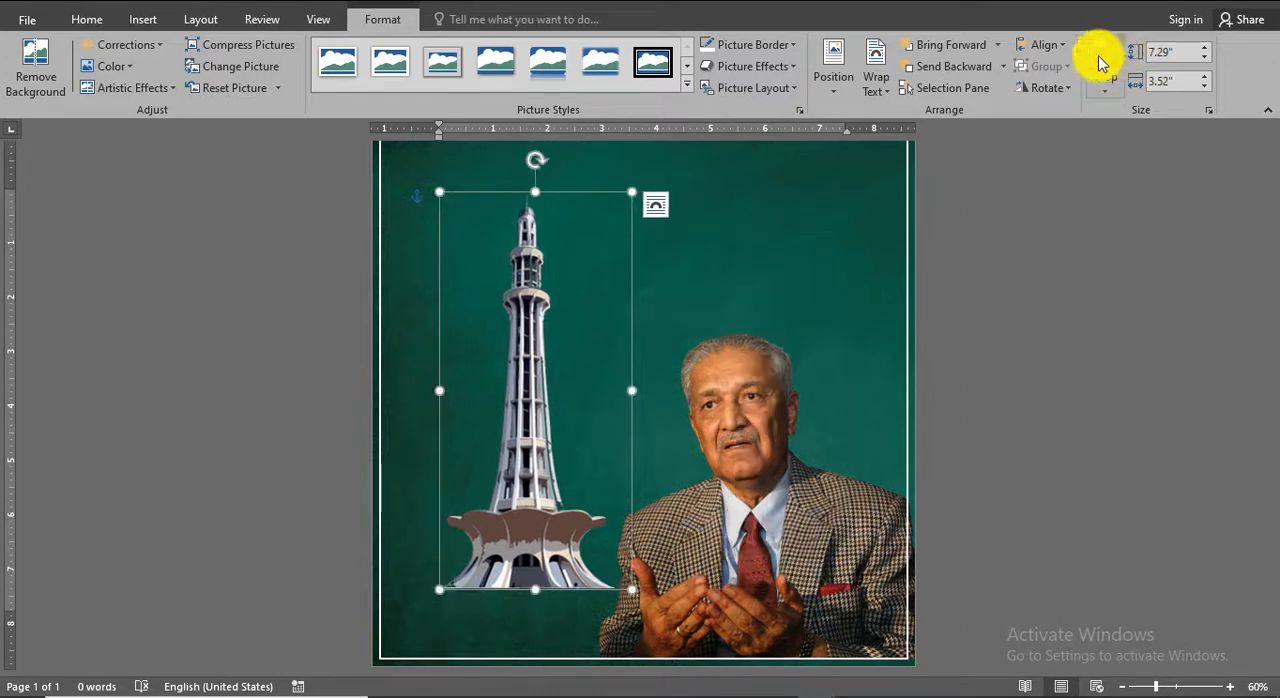
# Stand the grey tower on the frame's lower line beside the portrait and enlarge it to about 9.75" high by 4.71" wide.
pyautogui.moveTo(543, 477); pyautogui.dragTo(609, 543)
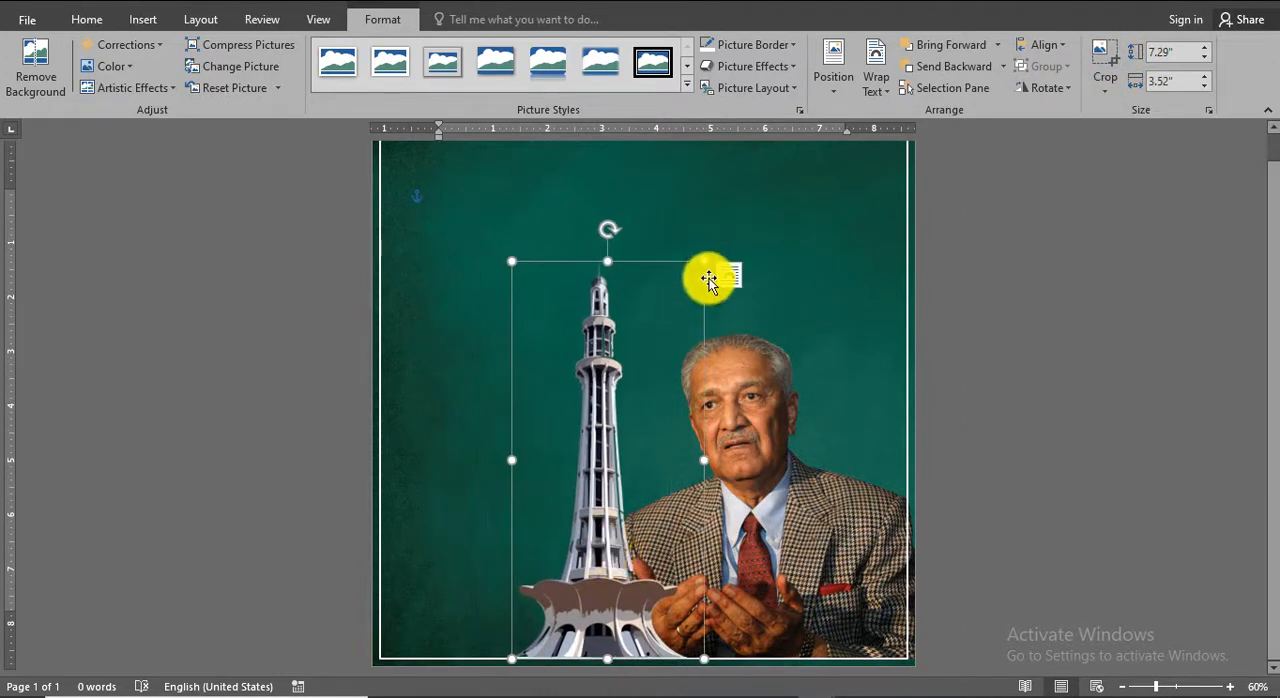
pyautogui.moveTo(705, 262); pyautogui.dragTo(768, 175)
pyautogui.scroll(1, 914, 506)
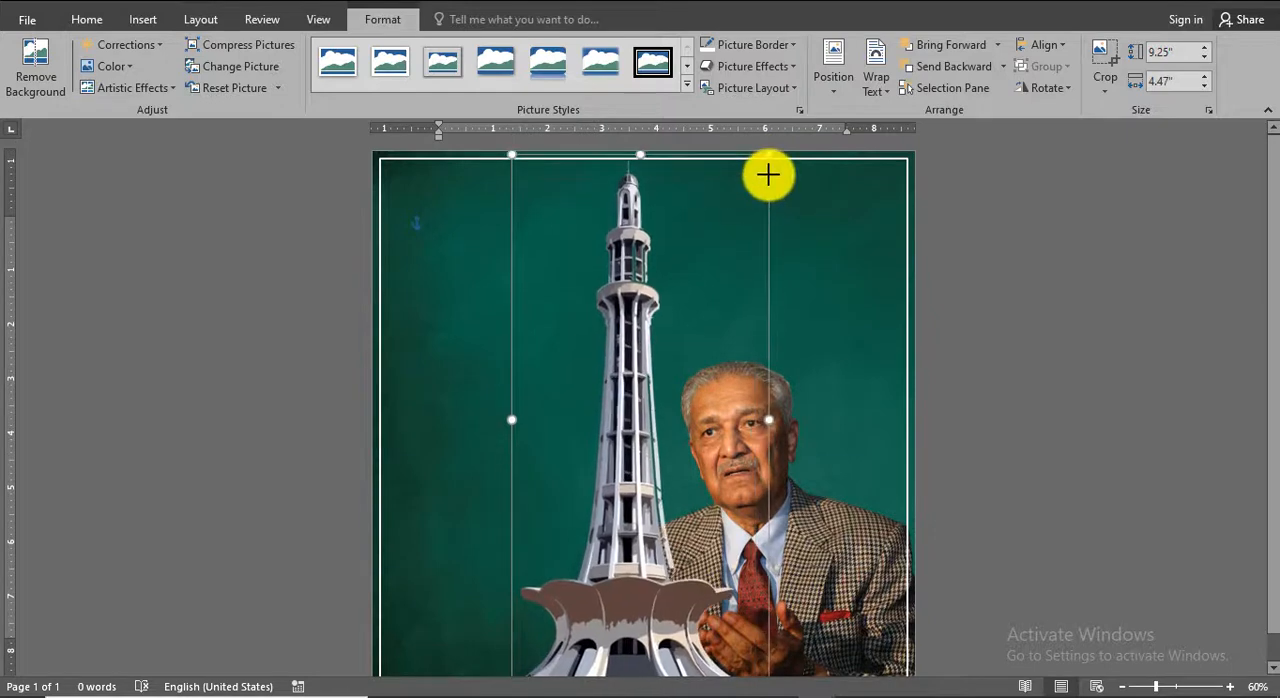
pyautogui.scroll(-1, 954, 477)
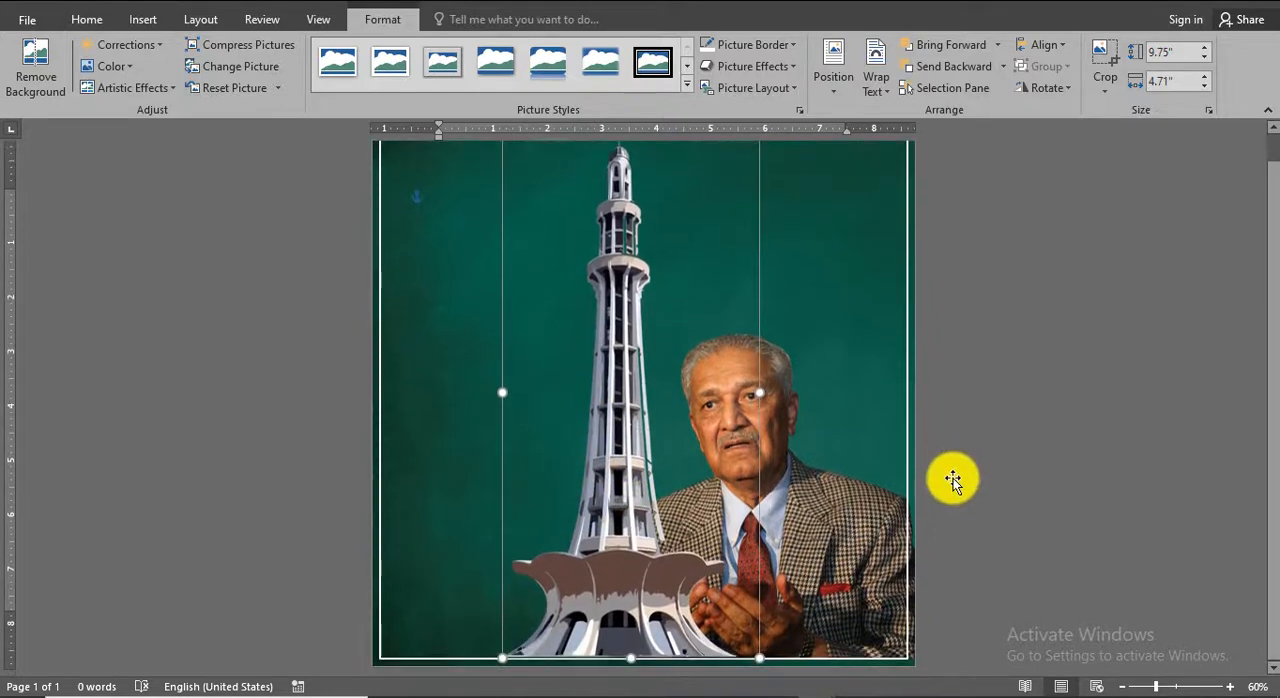
# Lower the grey tower slightly so its base extends over the frame's bottom line beside the portrait.
pyautogui.moveTo(581, 537); pyautogui.dragTo(579, 553)
pyautogui.click(1143, 474)
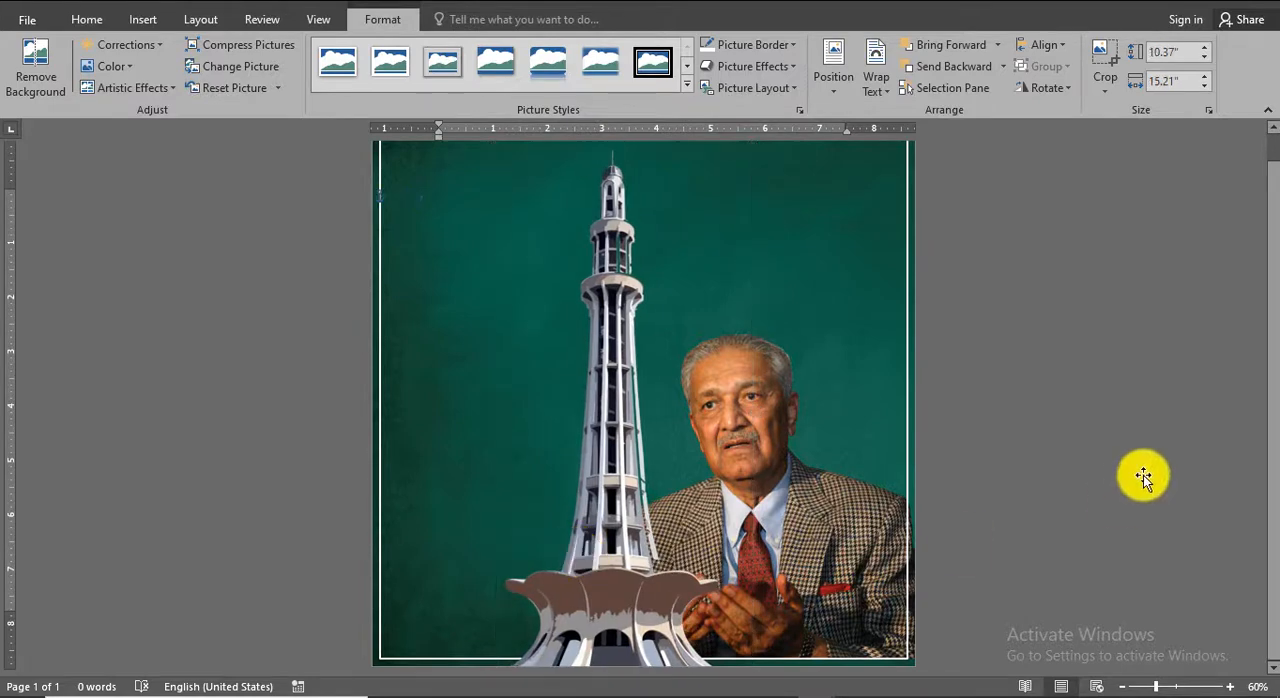
pyautogui.scroll(1, 1143, 474)
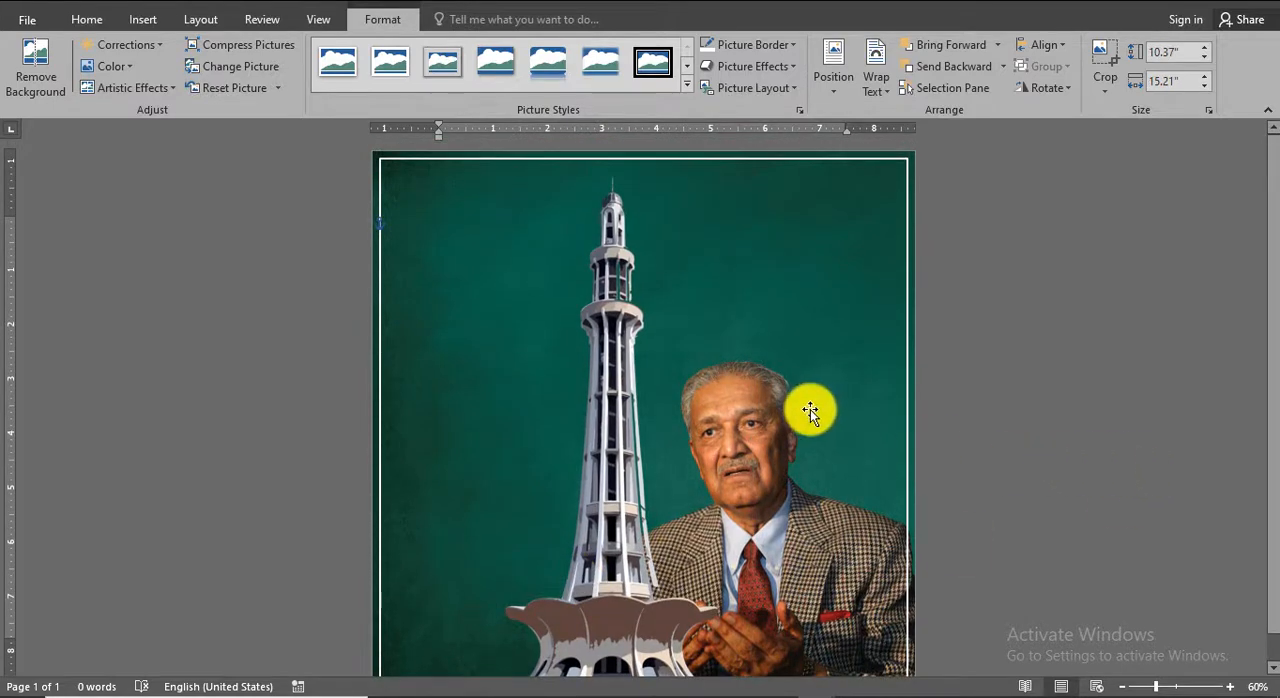
pyautogui.press('Tab')
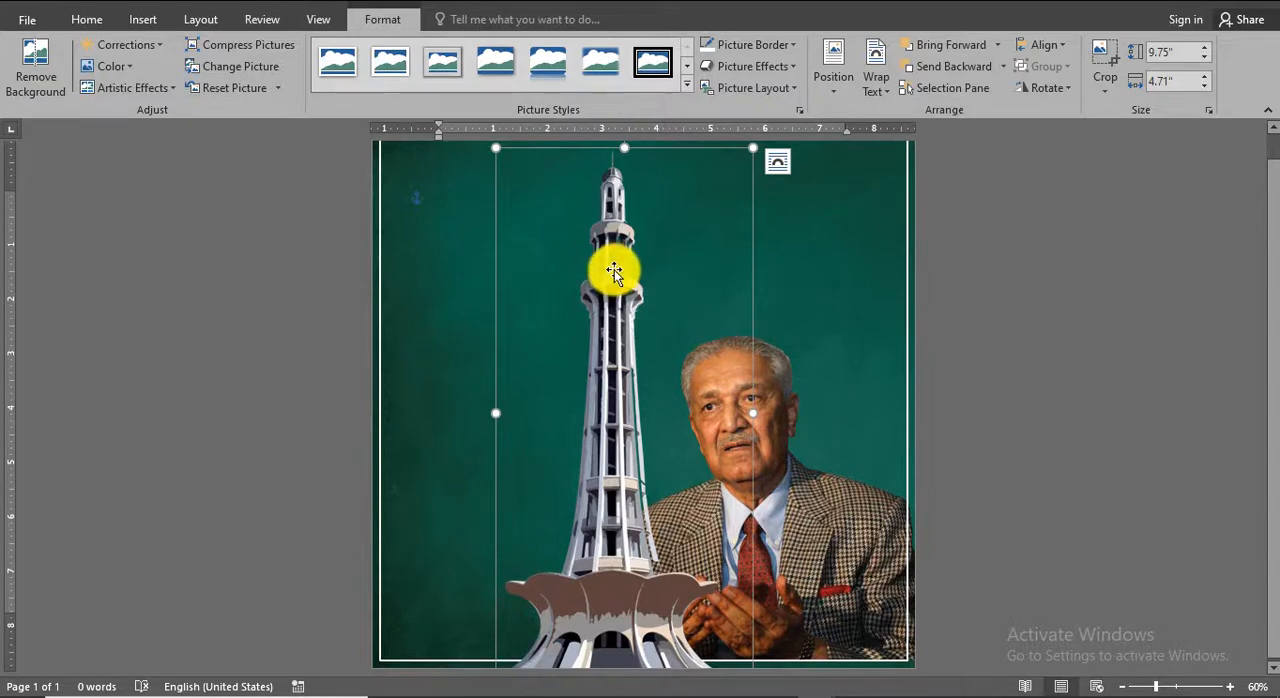
pyautogui.moveTo(614, 270); pyautogui.dragTo(617, 261)
pyautogui.click(823, 454)
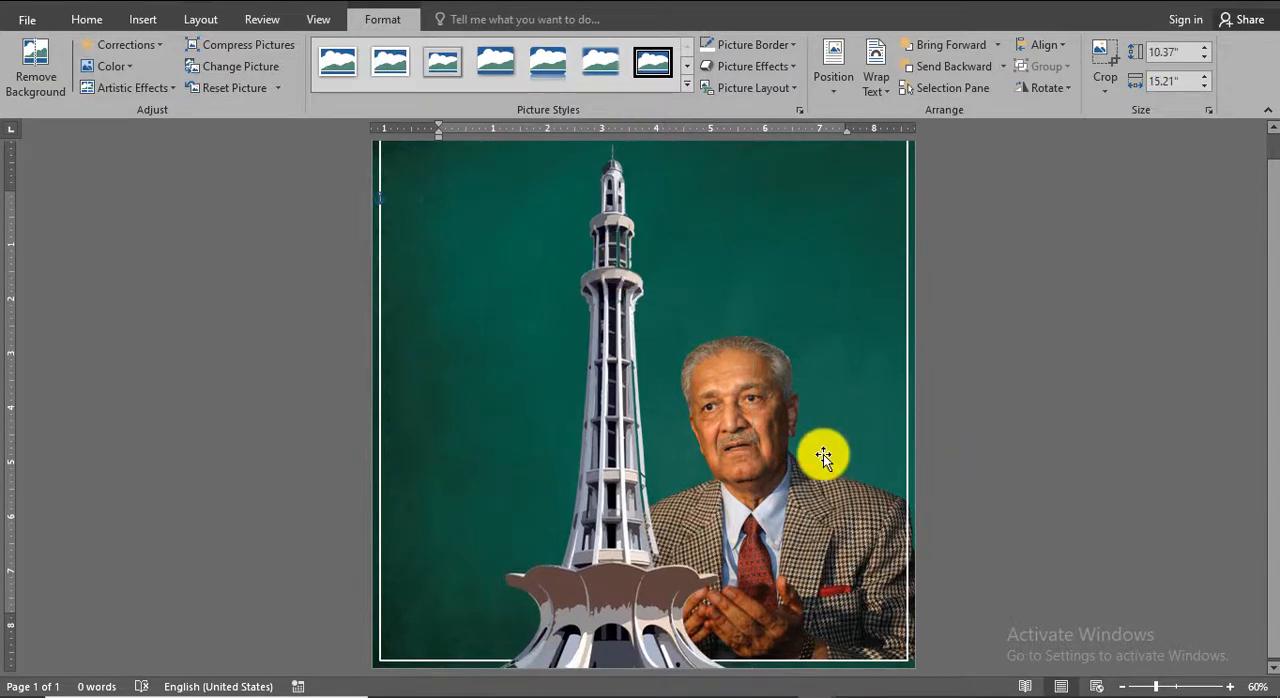
# Apply the strongest sharpening preset to the grey tower picture.
pyautogui.click(571, 303)
pyautogui.click(155, 46)
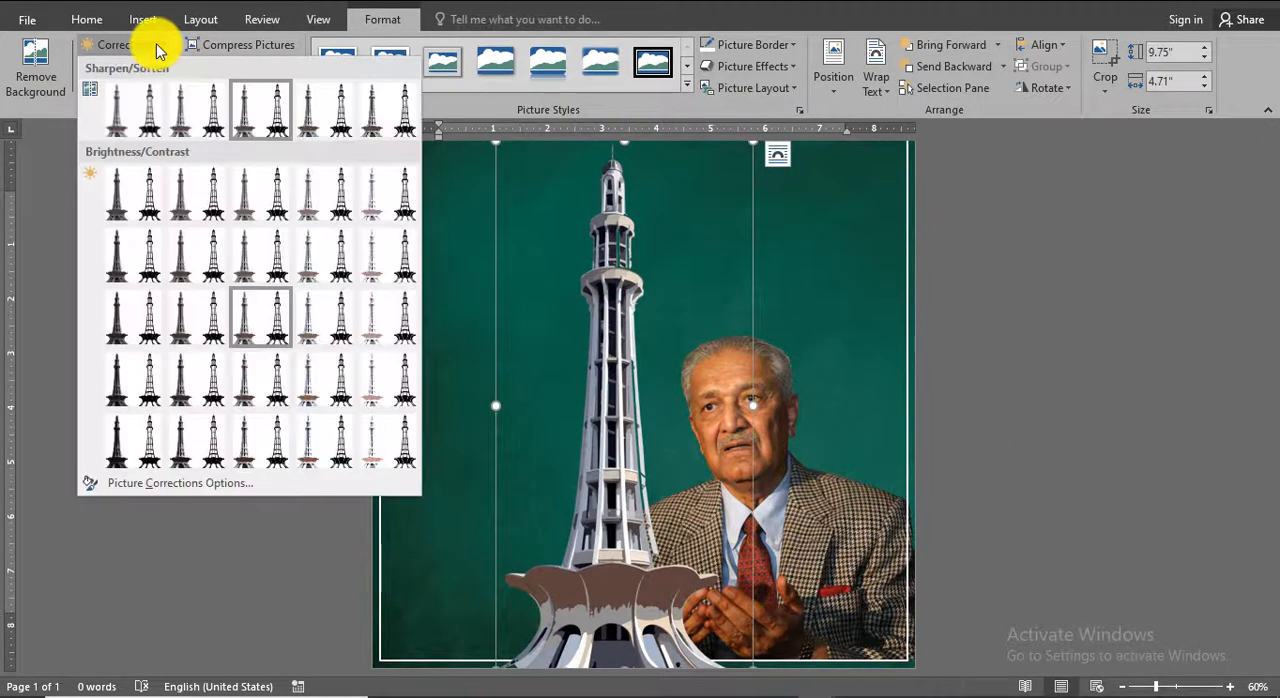
pyautogui.click(403, 126)
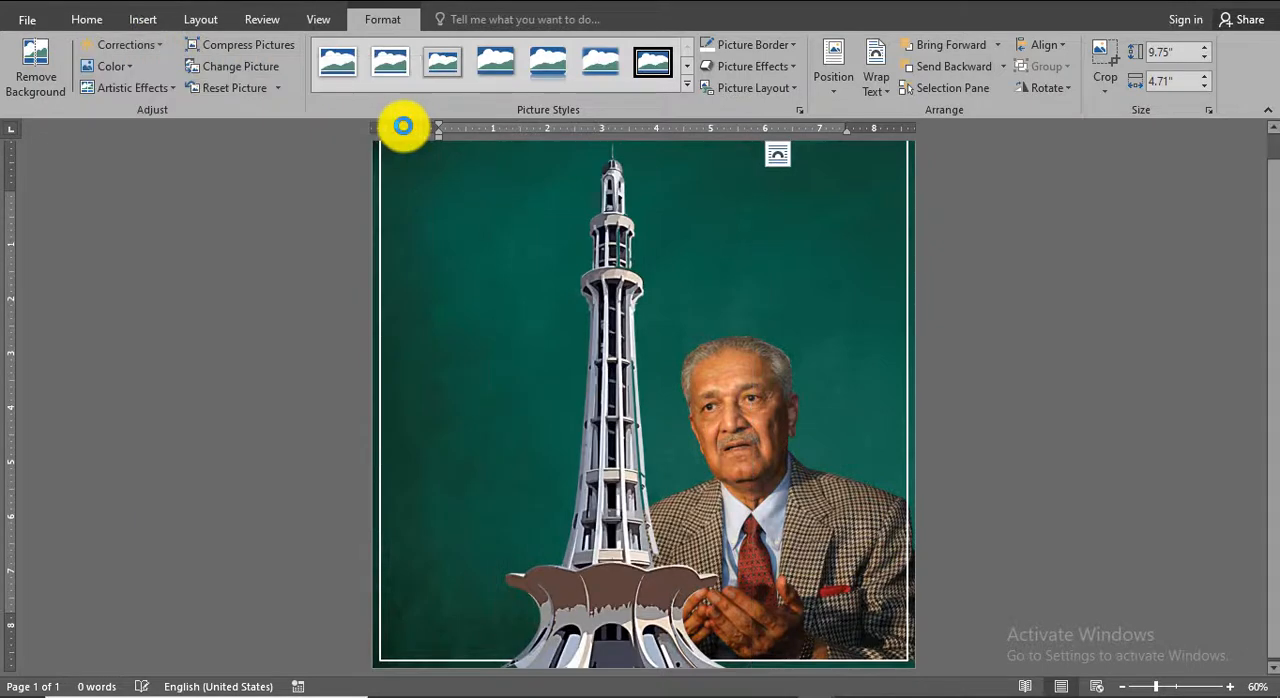
# Apply a higher color saturation preset to the portrait of the man in the checked jacket.
pyautogui.click(819, 530)
pyautogui.click(134, 72)
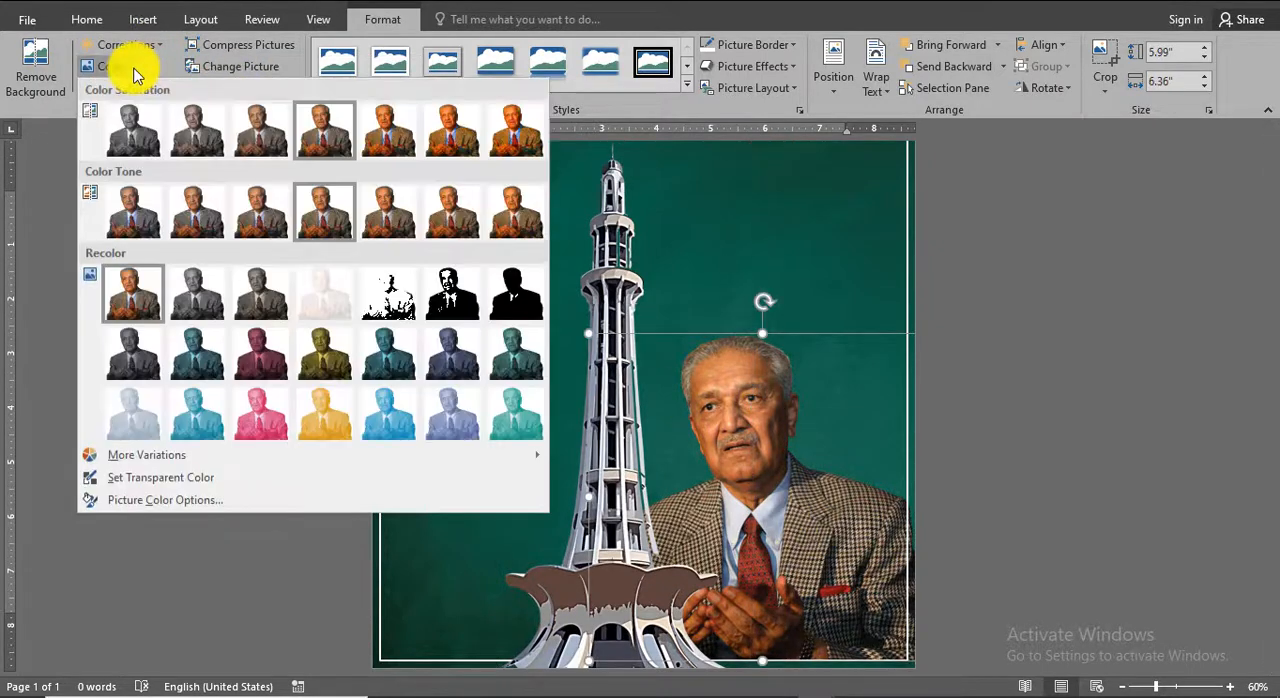
pyautogui.click(416, 150)
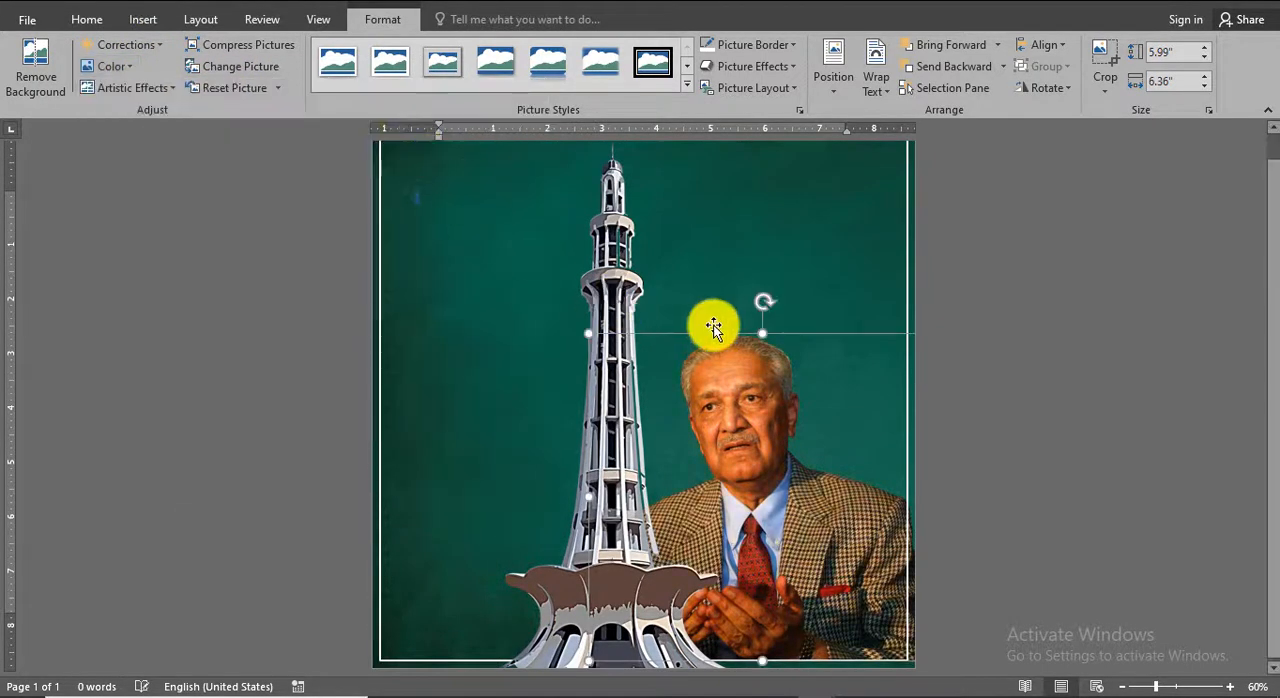
# Enlarge the checked-jacket portrait and shift it toward the page's right edge, slightly lower, so the face clears the tower.
pyautogui.moveTo(583, 329); pyautogui.dragTo(564, 256)
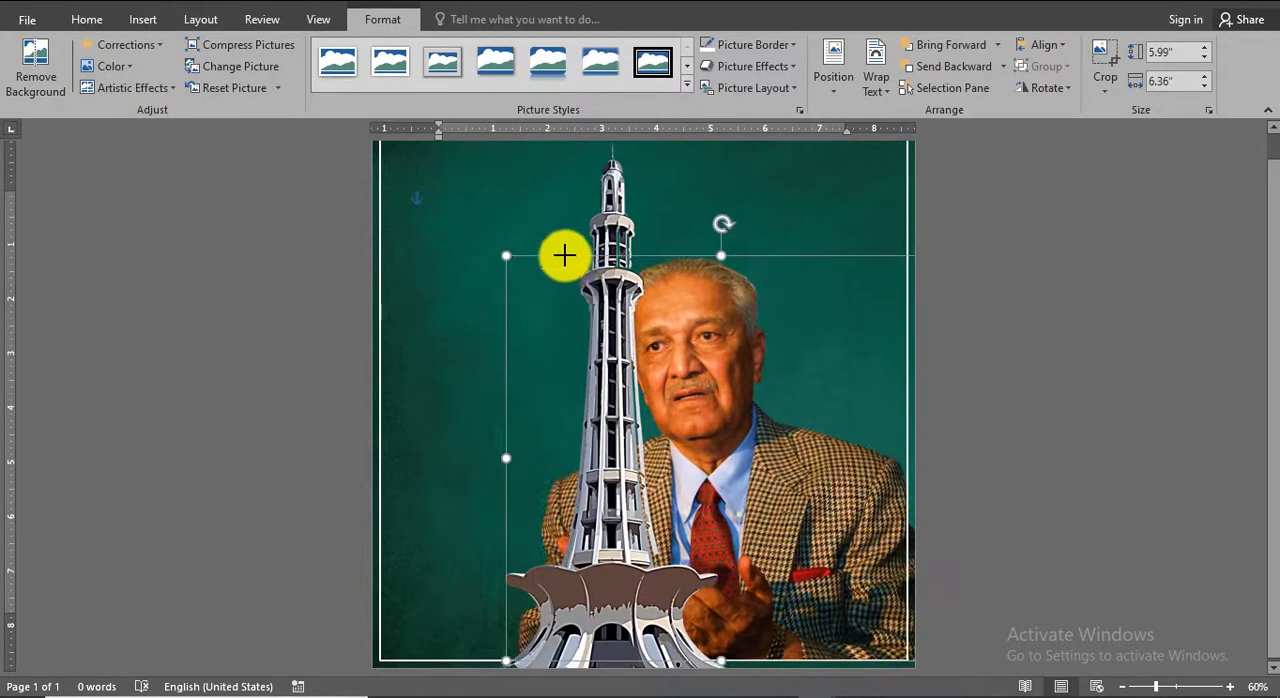
pyautogui.moveTo(824, 508); pyautogui.dragTo(890, 517)
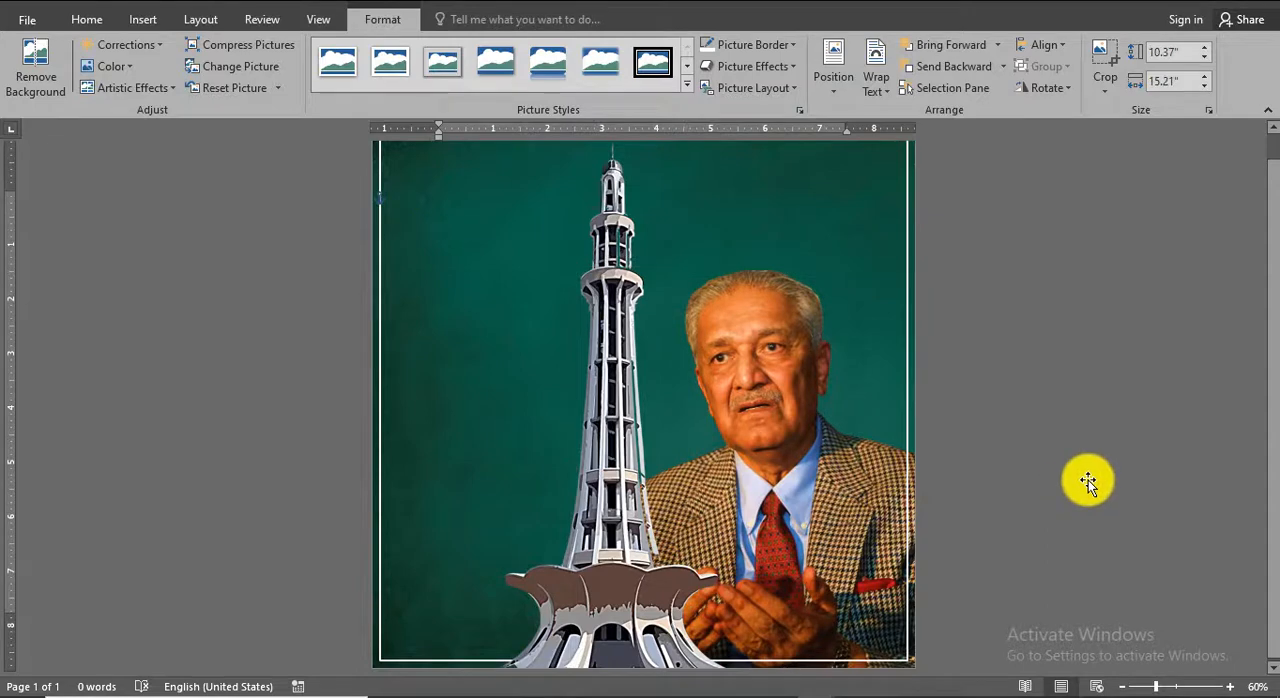
pyautogui.scroll(1, 1088, 480)
pyautogui.scroll(-1, 1088, 477)
pyautogui.scroll(1, 1088, 480)
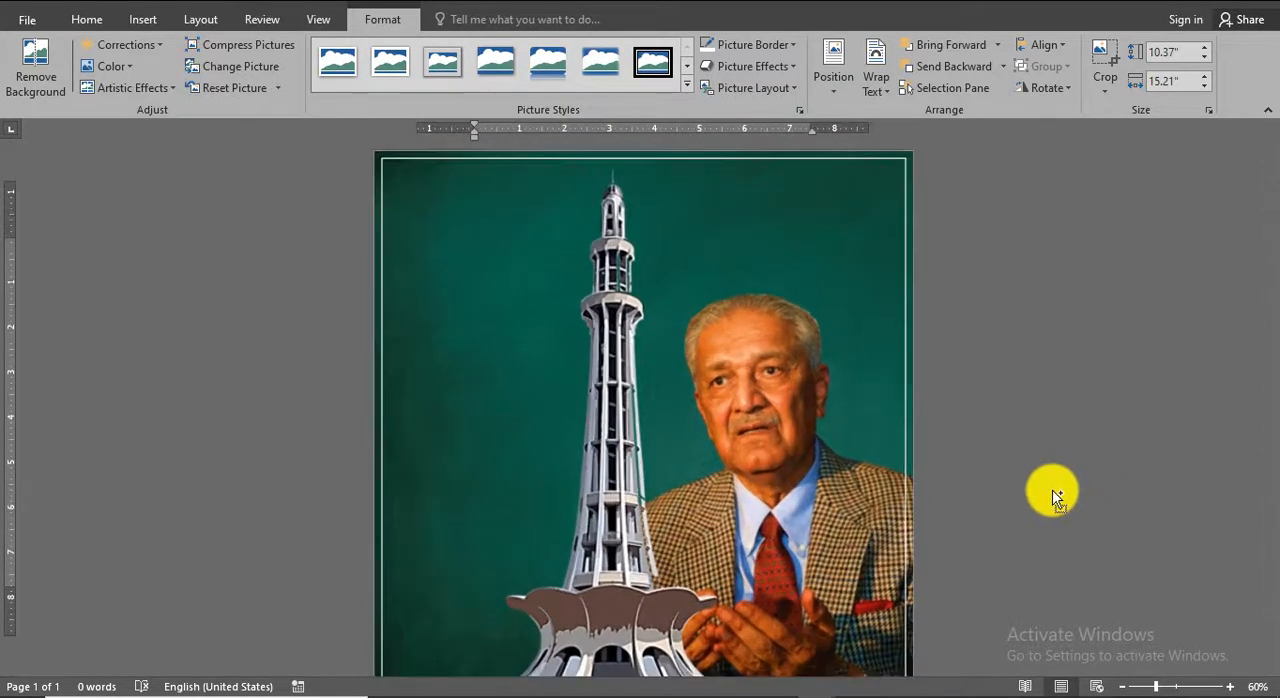
pyautogui.click(858, 511)
pyautogui.moveTo(858, 511); pyautogui.dragTo(858, 529)
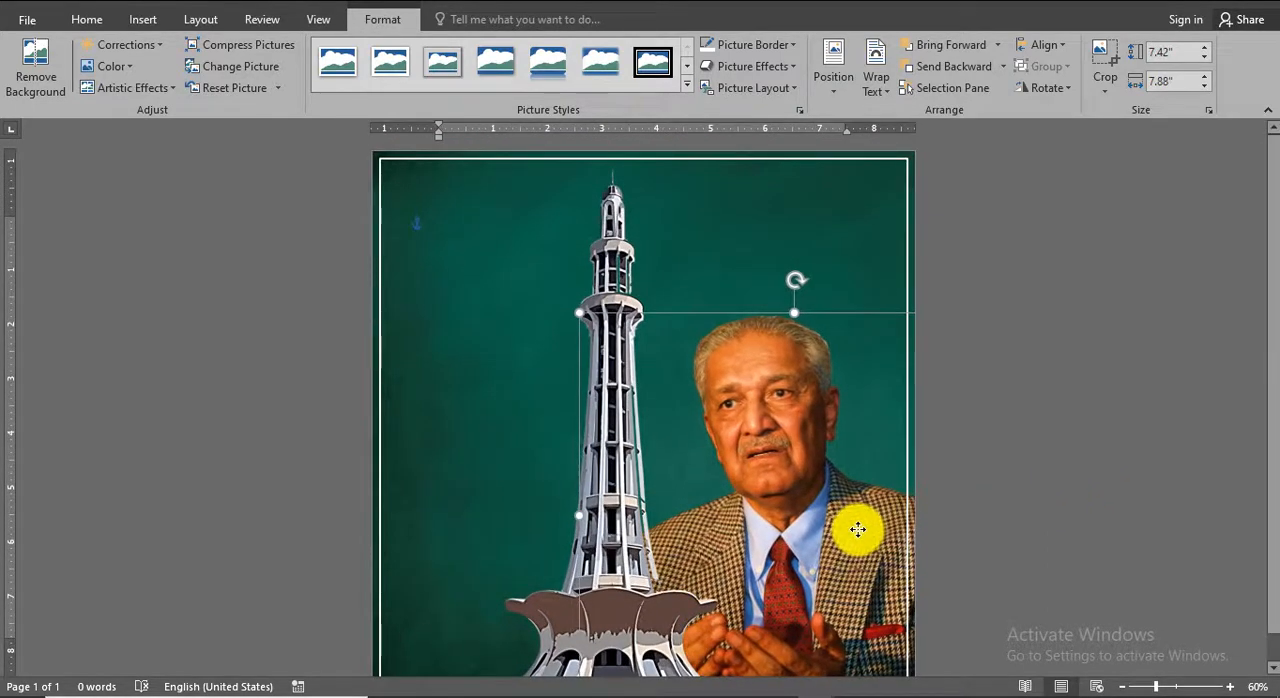
pyautogui.click(145, 22)
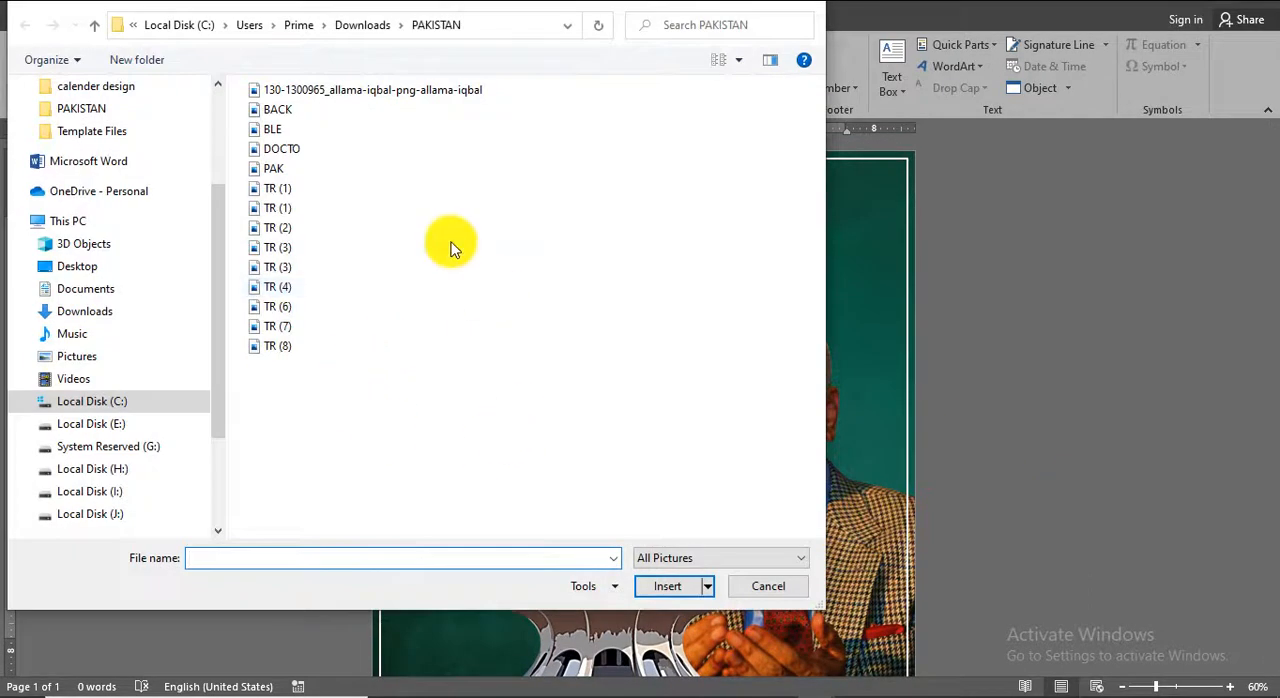
pyautogui.doubleClick(322, 94)
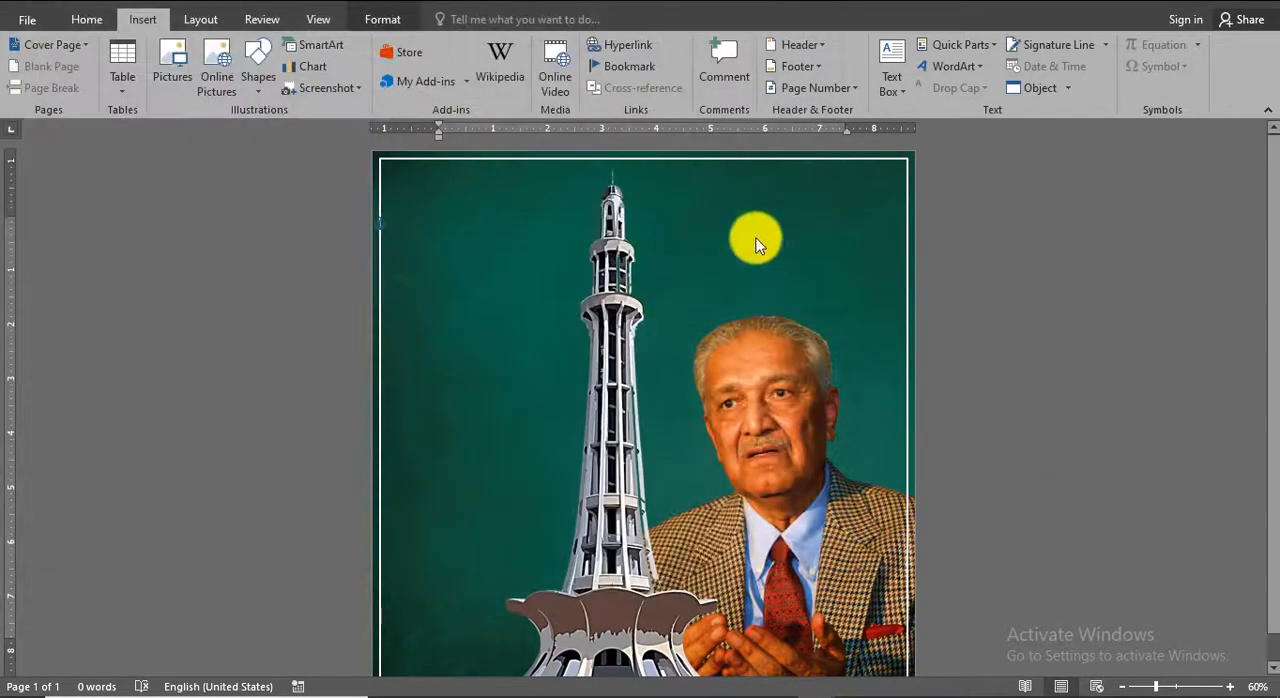
pyautogui.click(874, 80)
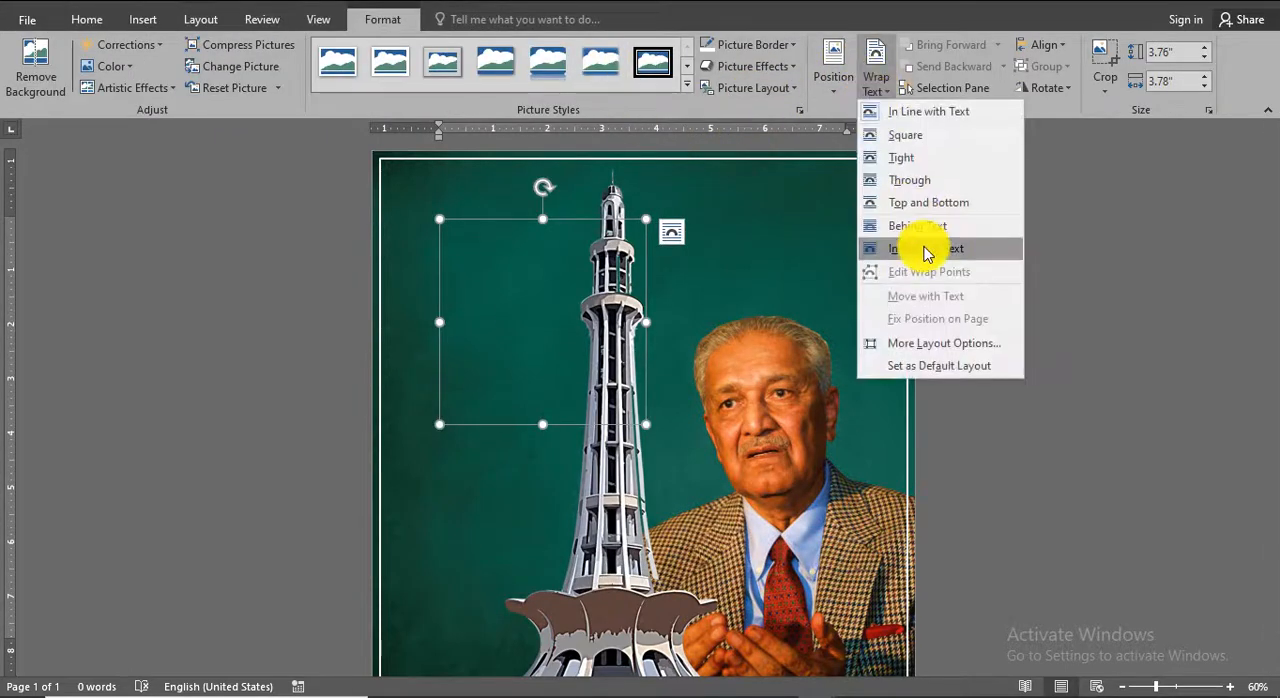
pyautogui.click(929, 249)
# Place the Iqbal portrait in the page's lower-left corner at about 5.35" high by 5.38" wide, layered behind the tower.
pyautogui.moveTo(567, 511); pyautogui.dragTo(493, 639)
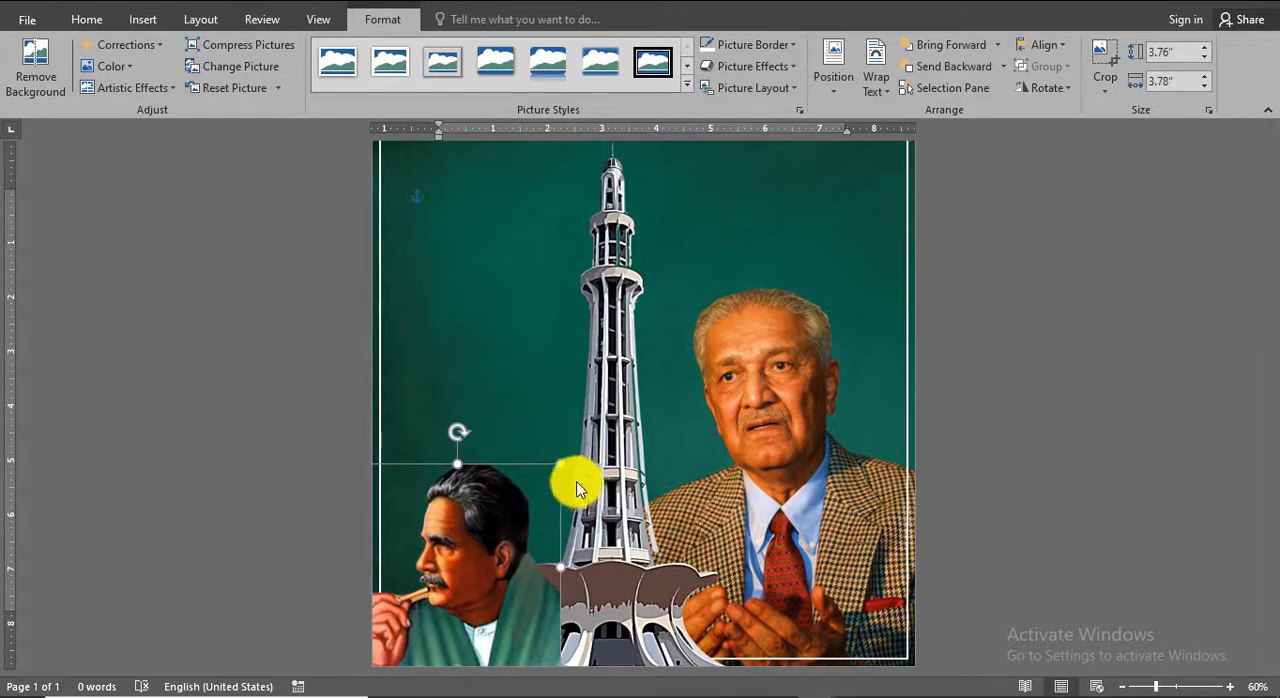
pyautogui.moveTo(560, 464); pyautogui.dragTo(648, 378)
pyautogui.moveTo(515, 628)
pyautogui.mouseDown()
pyautogui.moveTo(517, 590)
pyautogui.moveTo(497, 628)
pyautogui.mouseUp()
pyautogui.click(950, 72)
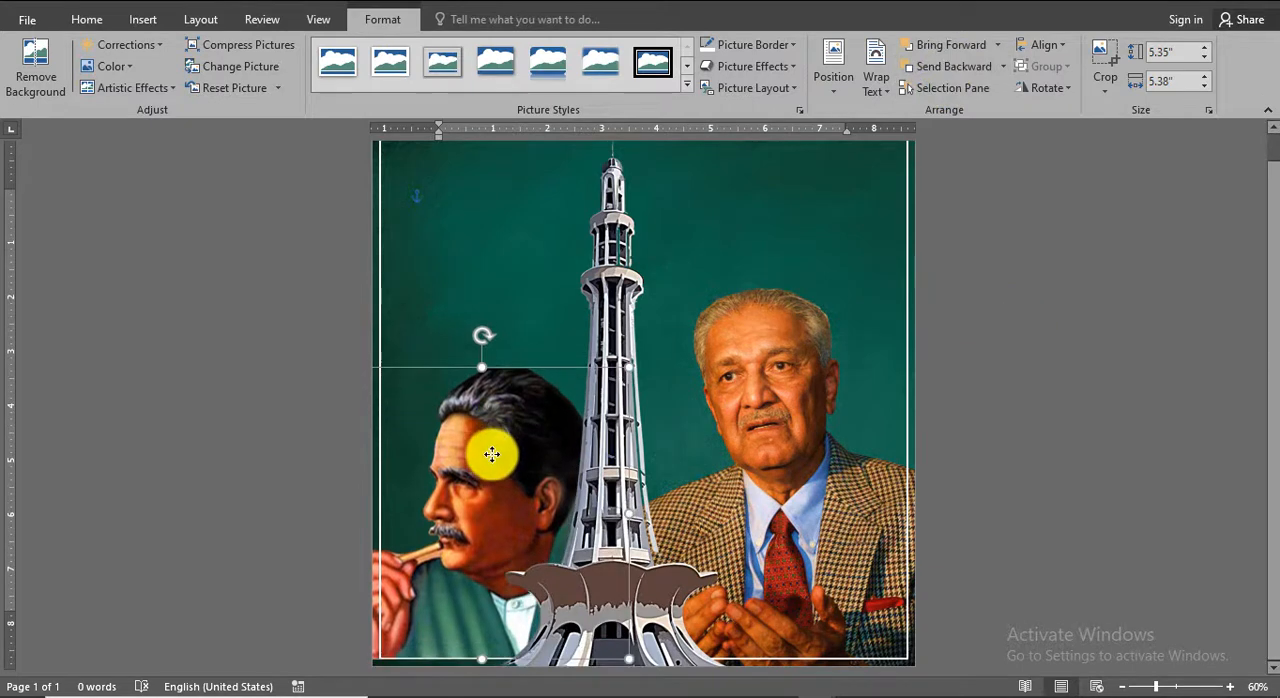
# Apply a strong color saturation preset to the Iqbal portrait.
pyautogui.click(112, 66)
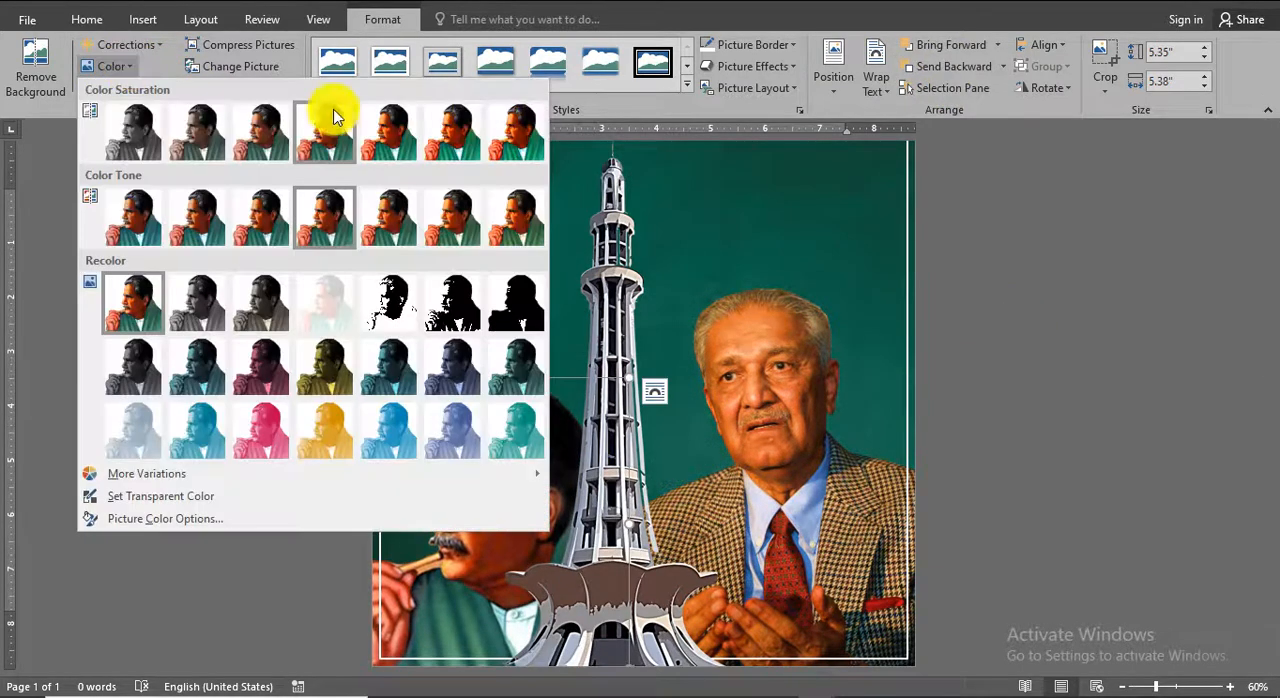
pyautogui.click(445, 138)
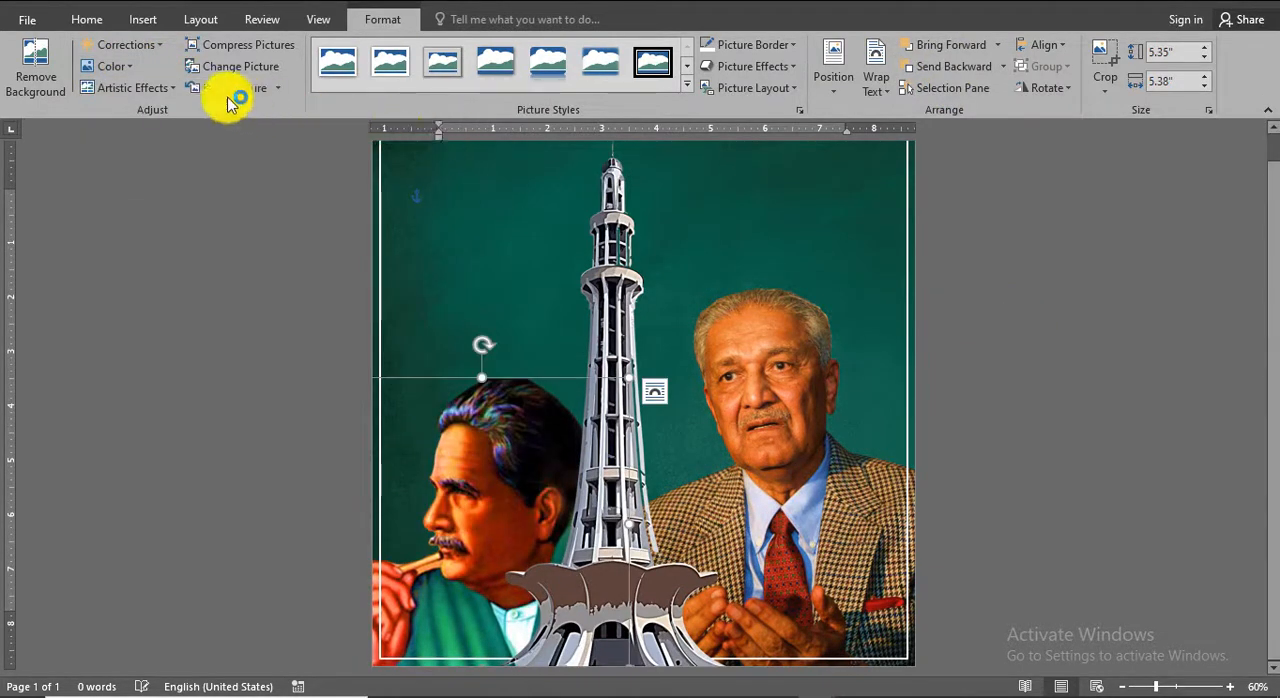
pyautogui.click(115, 46)
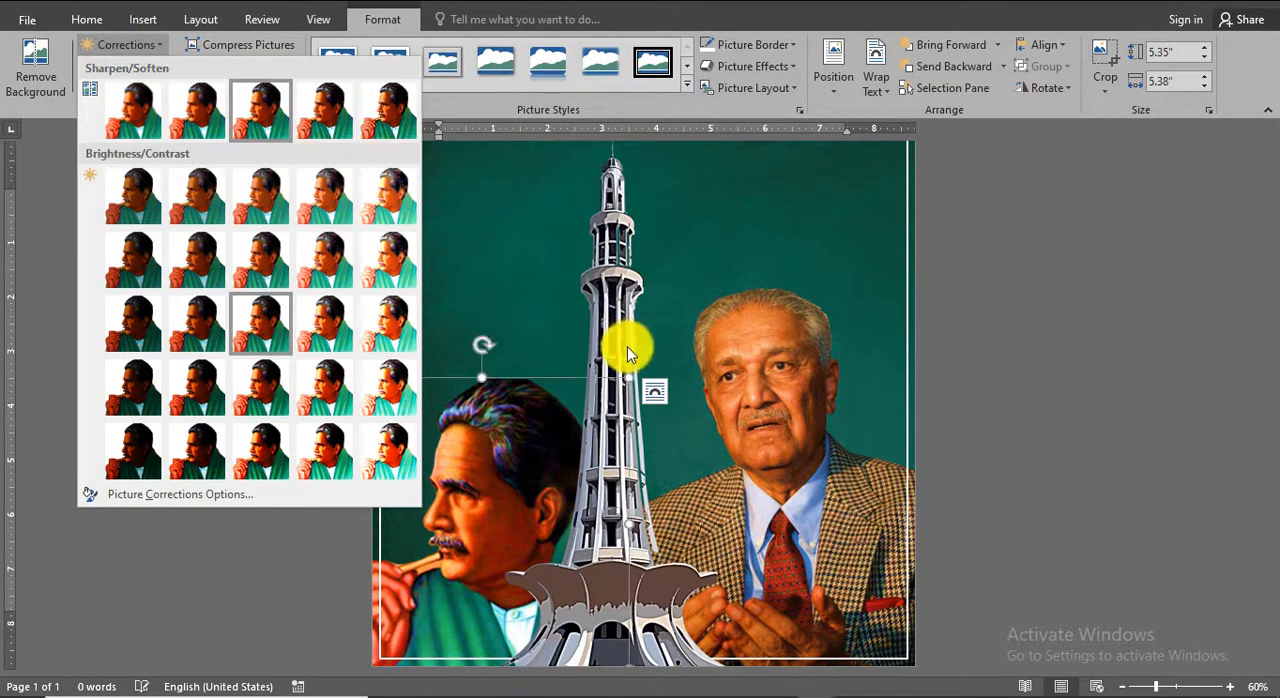
pyautogui.click(619, 399)
# Enlarge the Iqbal portrait to about 5.93" high by 5.97" wide and arrange it left of the tower, moving the tower slightly right.
pyautogui.moveTo(629, 380); pyautogui.dragTo(632, 346)
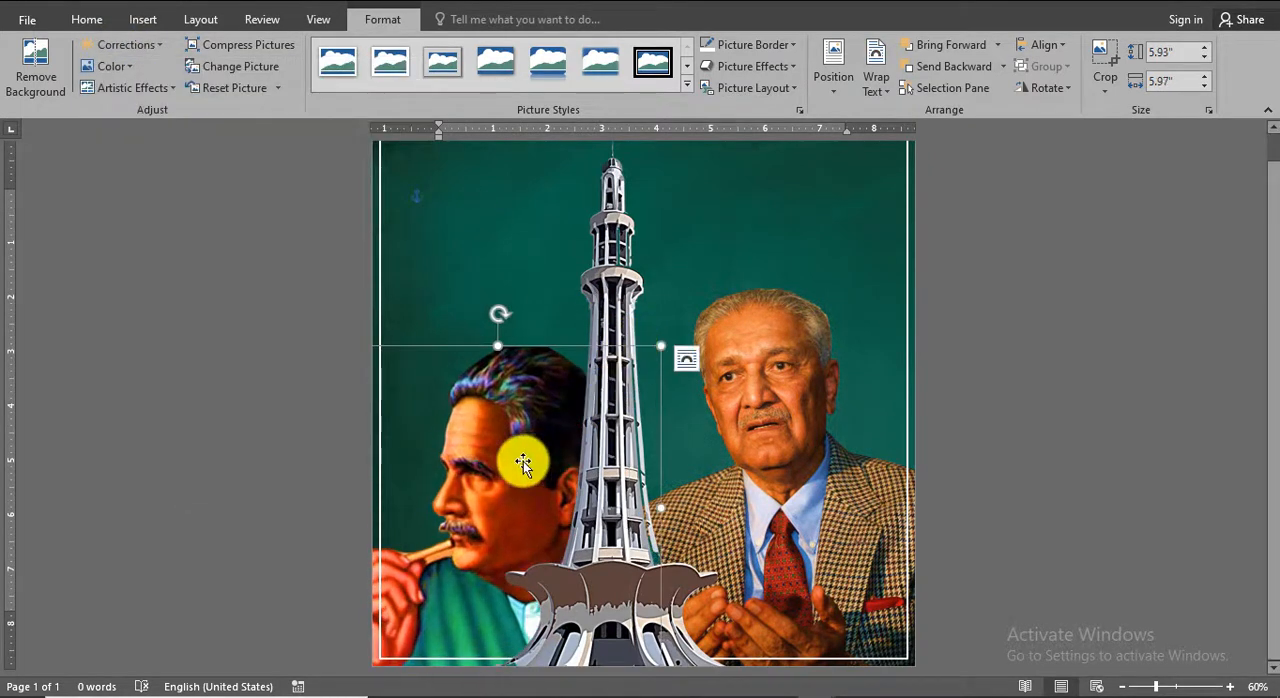
pyautogui.moveTo(523, 463)
pyautogui.mouseDown()
pyautogui.moveTo(510, 460)
pyautogui.moveTo(543, 459)
pyautogui.mouseUp()
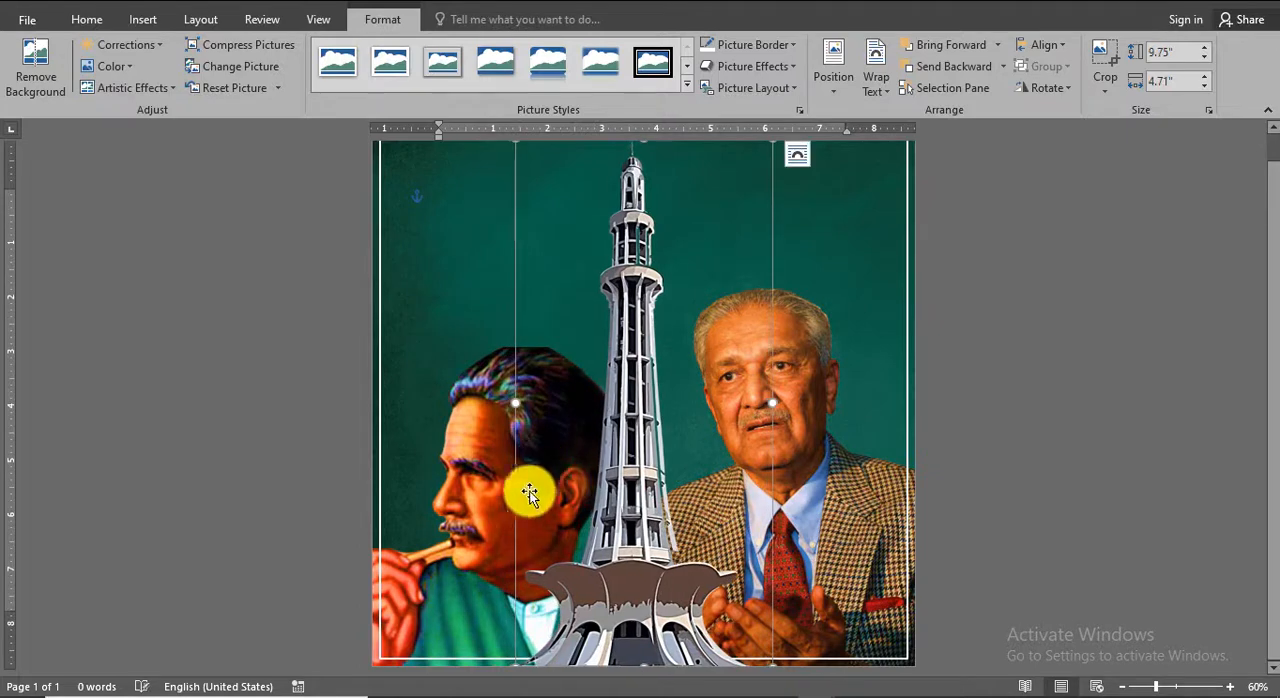
pyautogui.click(495, 497)
pyautogui.moveTo(494, 497)
pyautogui.mouseDown()
pyautogui.moveTo(486, 485)
pyautogui.moveTo(473, 493)
pyautogui.mouseUp()
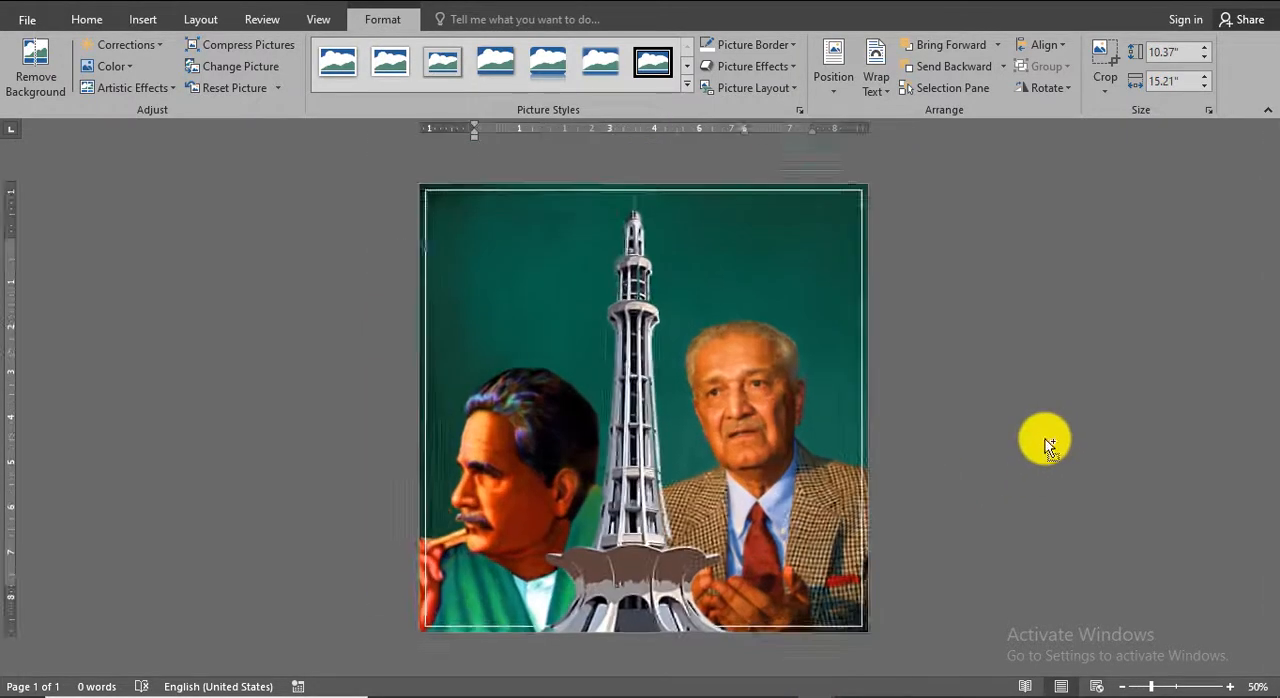
pyautogui.keyDown('ctrl'); pyautogui.scroll(2, 1039, 438); pyautogui.keyUp('ctrl')
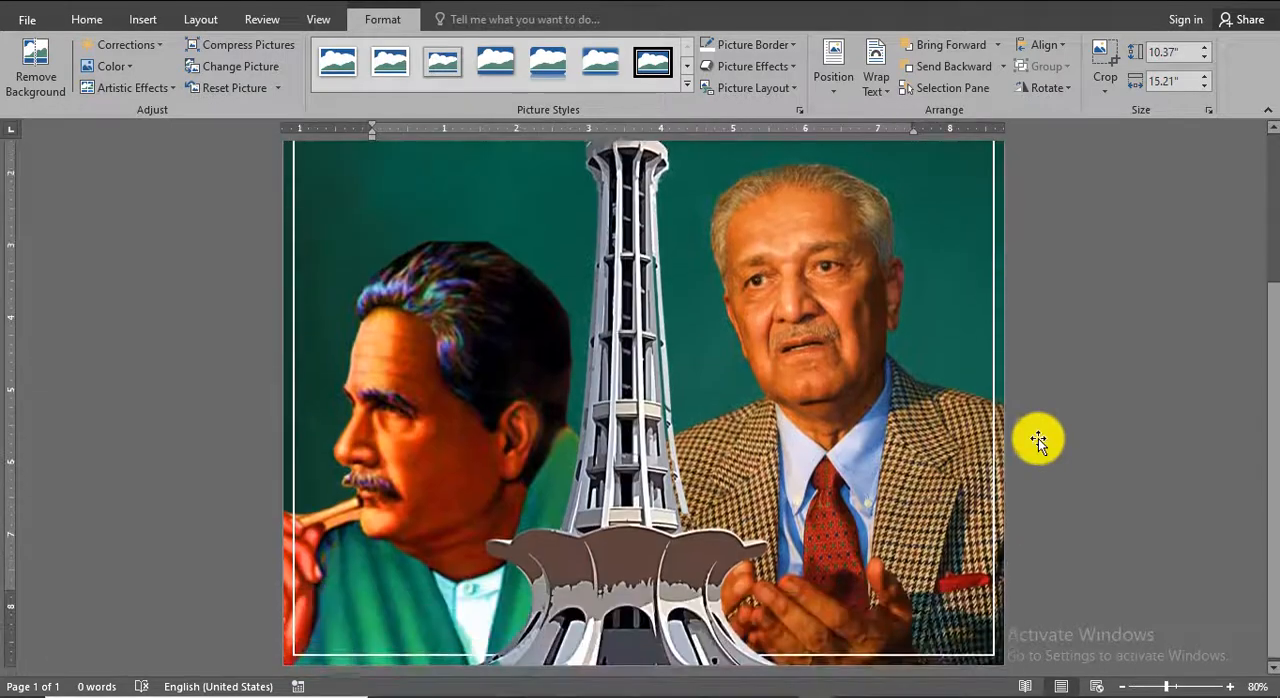
pyautogui.scroll(1, 1038, 438)
pyautogui.scroll(-3, 1038, 438)
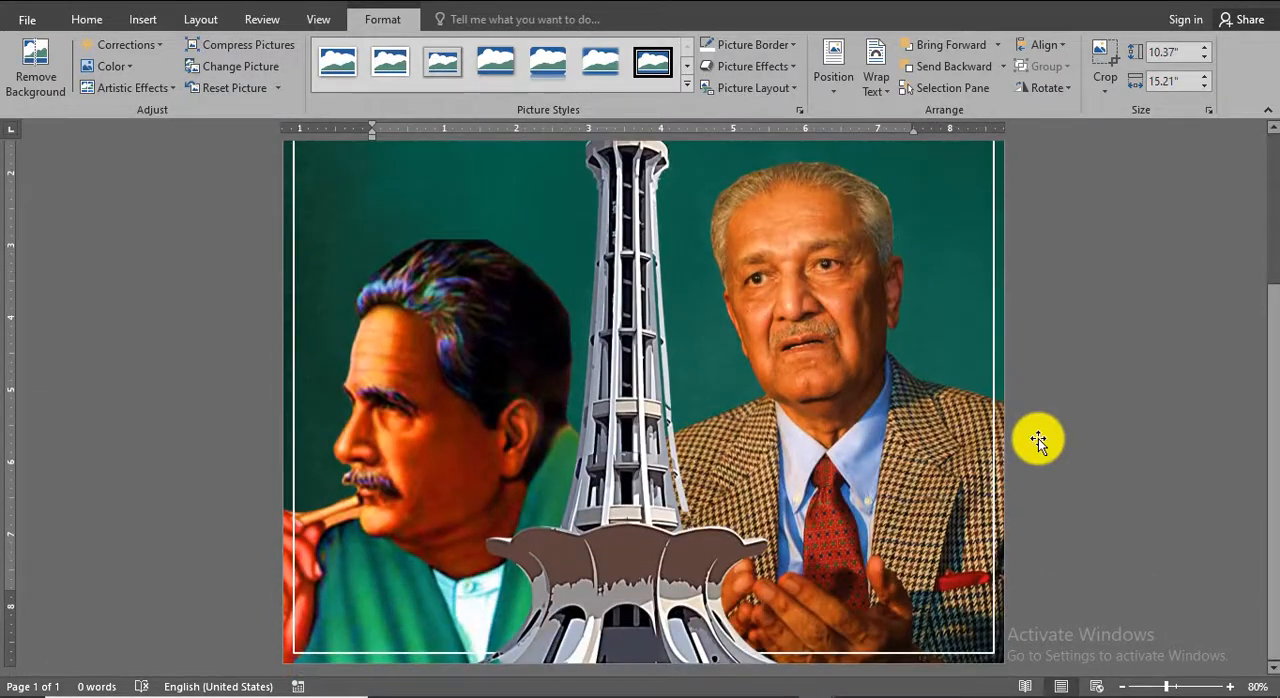
pyautogui.scroll(2, 1038, 438)
pyautogui.scroll(1, 1038, 438)
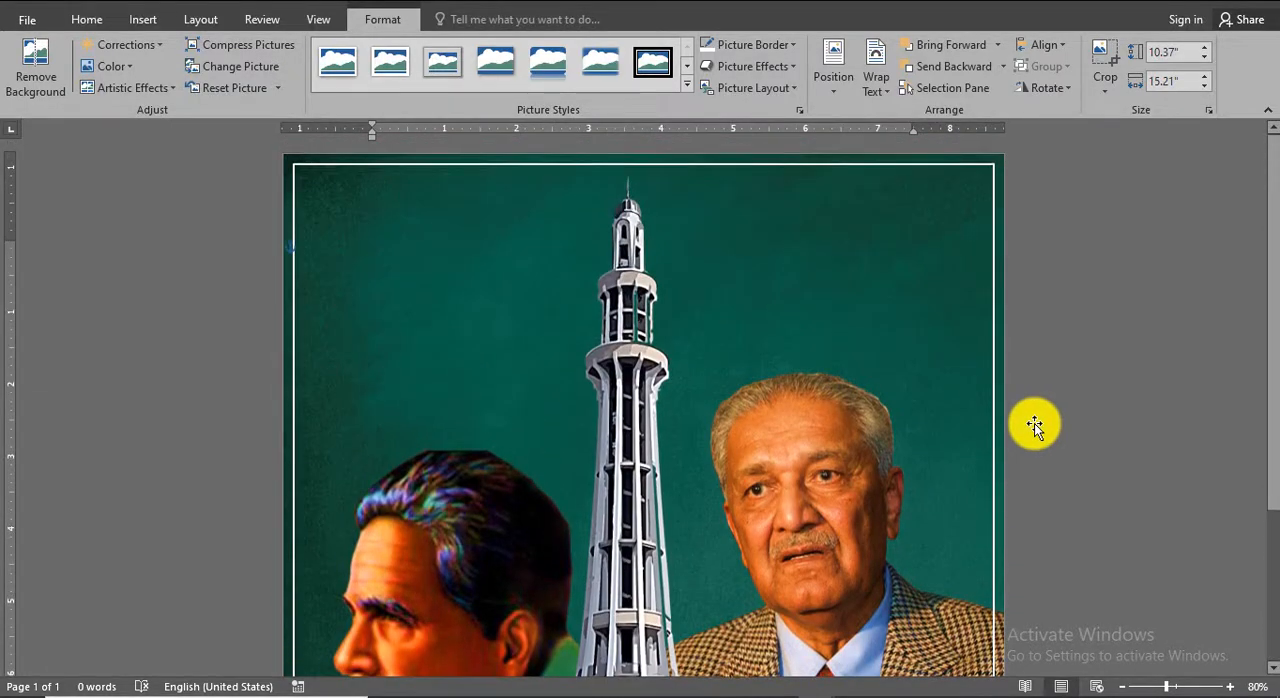
# Insert the flag picture TR (1) from the PAKISTAN folder and set its text wrapping to In Front of Text.
pyautogui.click(135, 20)
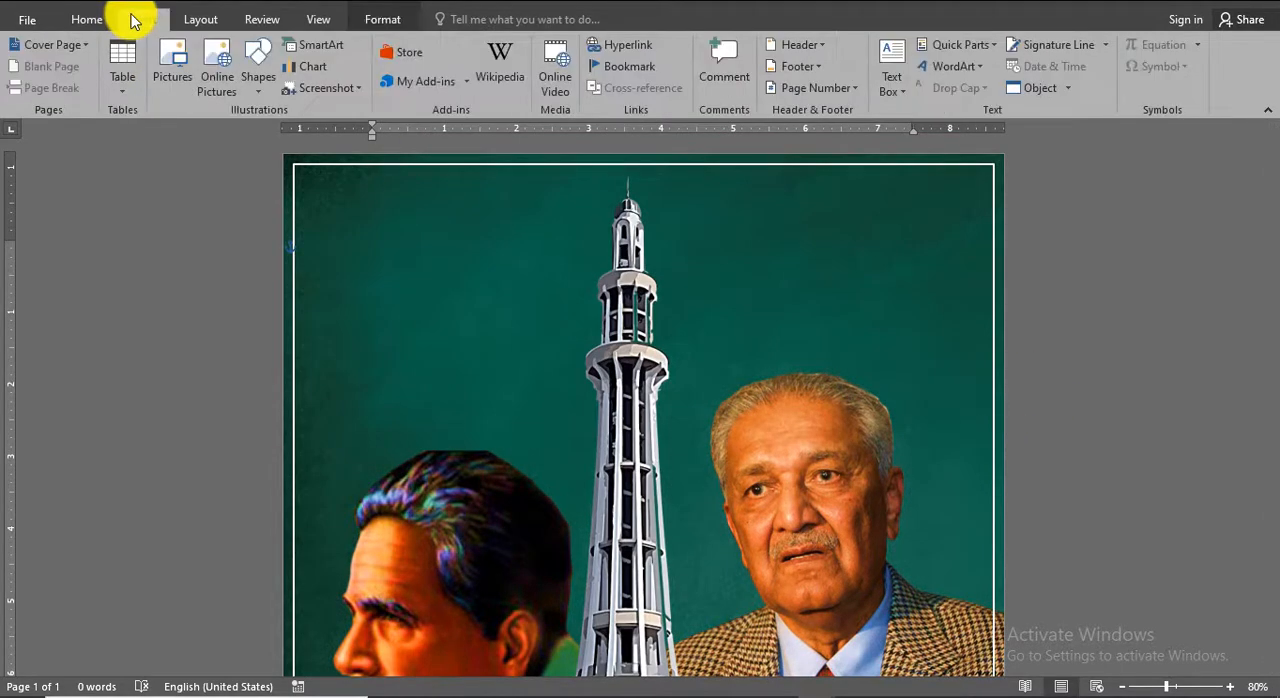
pyautogui.click(157, 80)
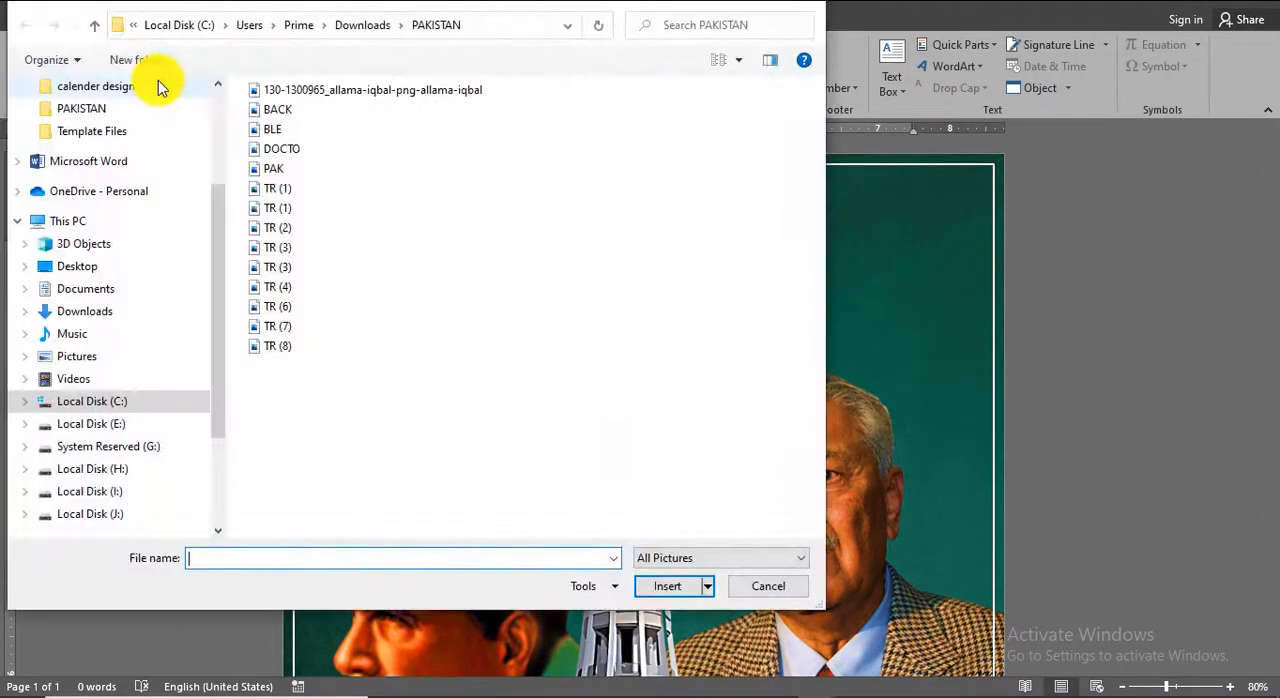
pyautogui.doubleClick(276, 192)
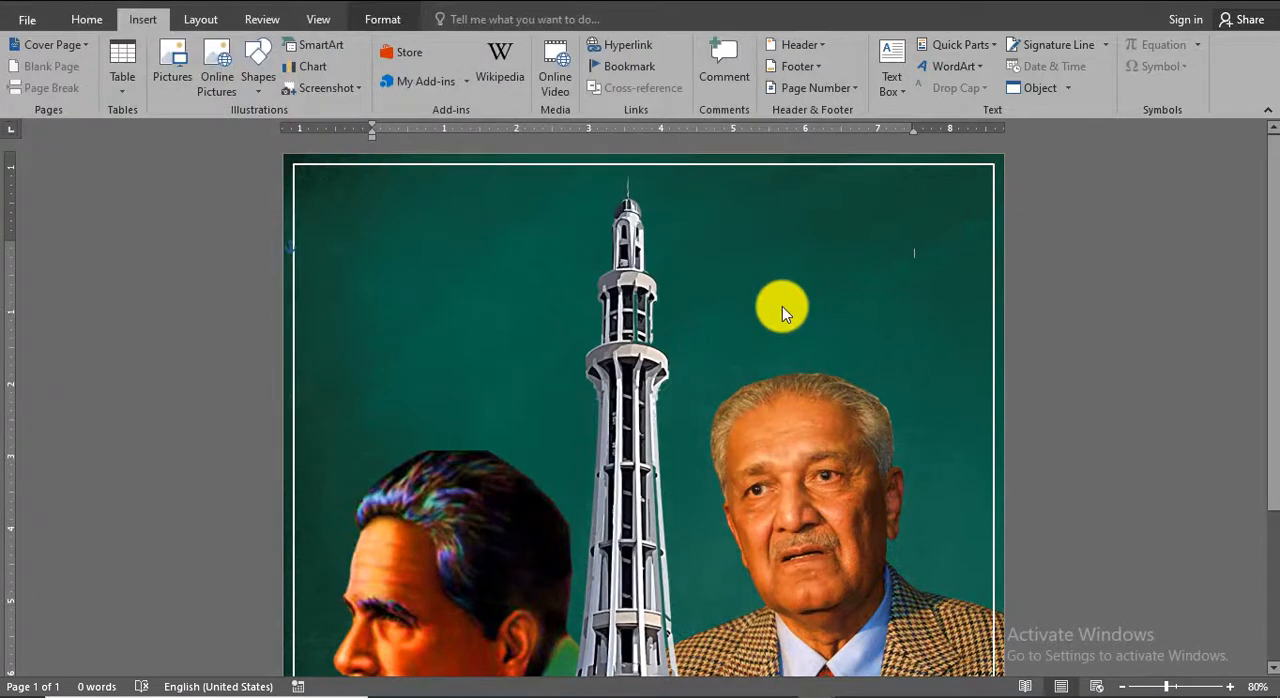
pyautogui.click(874, 84)
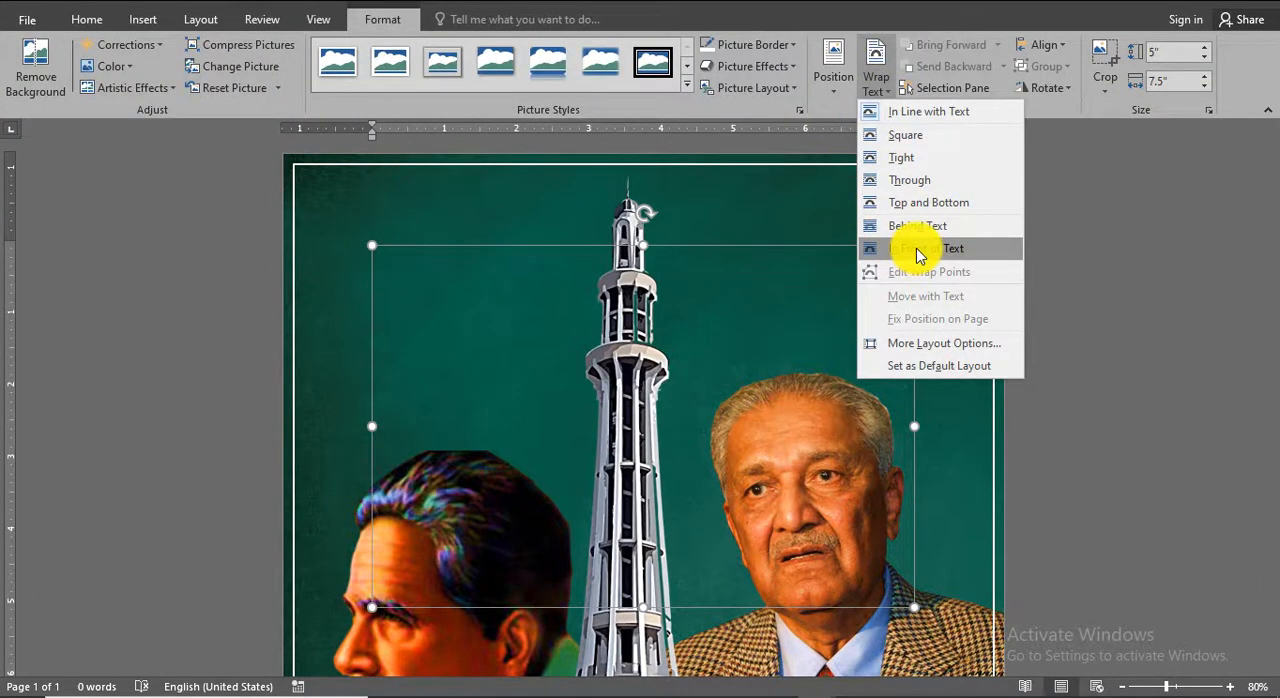
pyautogui.click(920, 250)
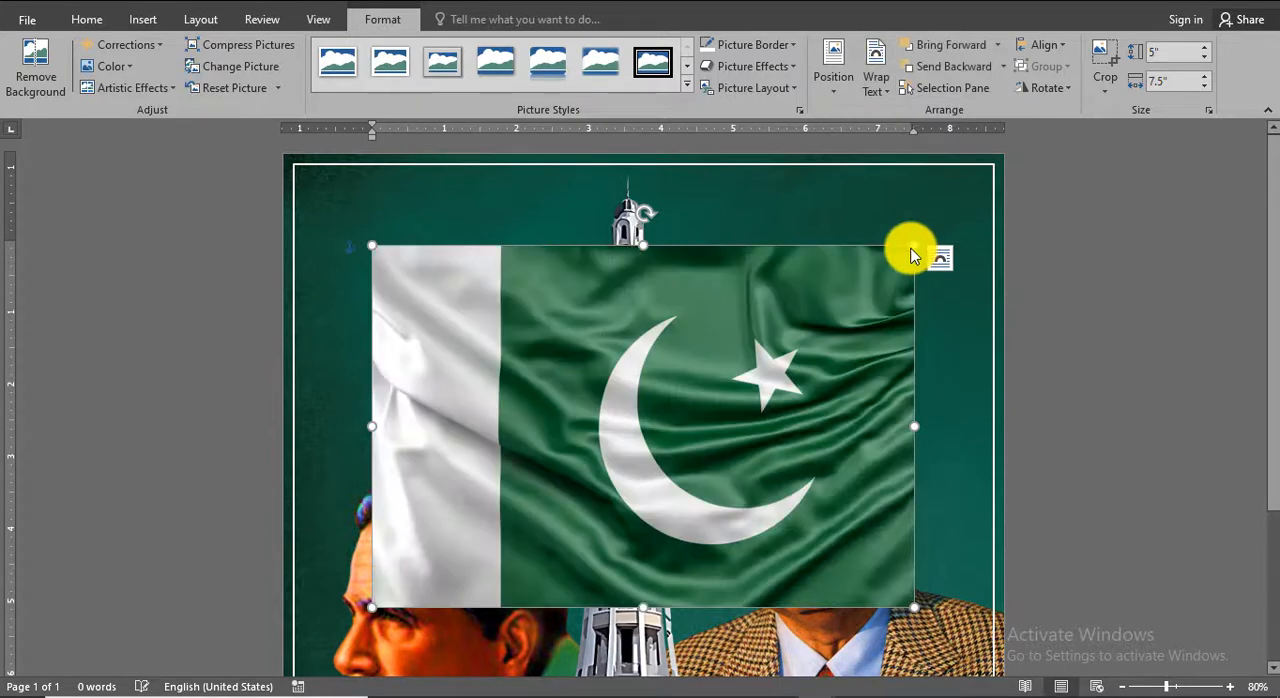
# Shrink the flag to about 1.71" high by 2.57" wide and flip it horizontally.
pyautogui.moveTo(913, 610); pyautogui.dragTo(579, 359)
pyautogui.click(1044, 88)
pyautogui.click(1061, 178)
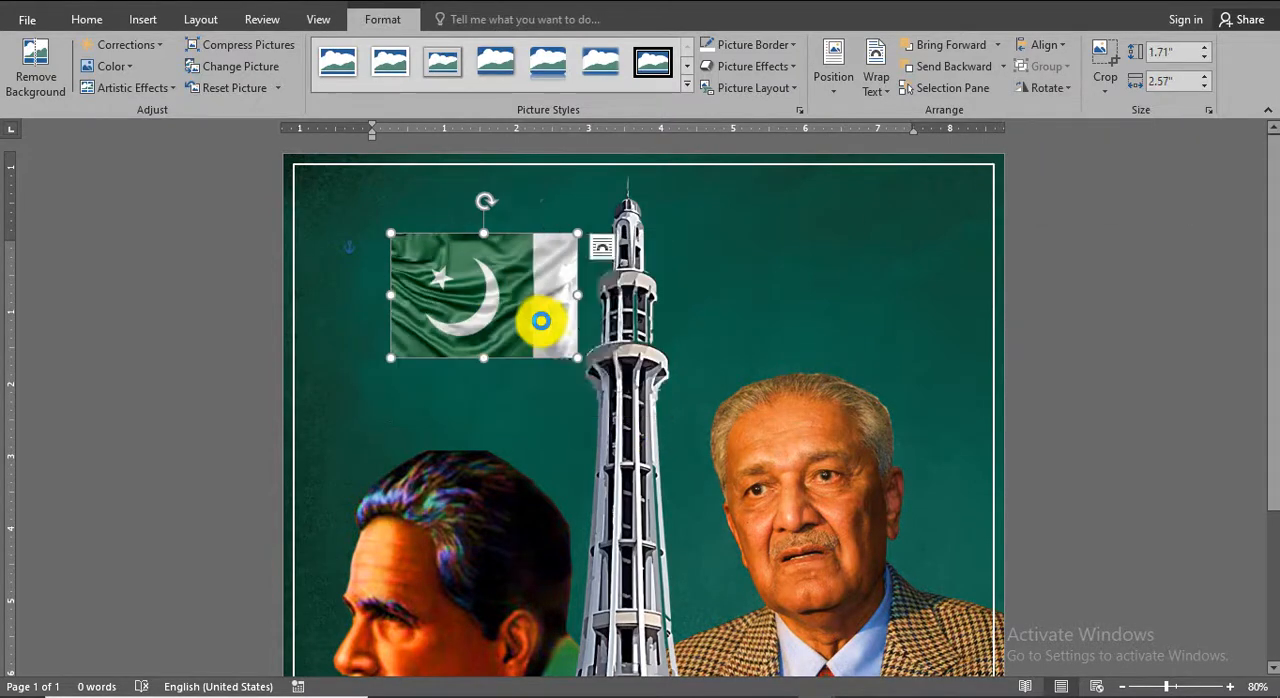
# Move the flag against the left side of the tower's upper section and layer it behind the tower.
pyautogui.moveTo(536, 321); pyautogui.dragTo(595, 369)
pyautogui.click(950, 68)
pyautogui.click(1054, 344)
pyautogui.click(497, 383)
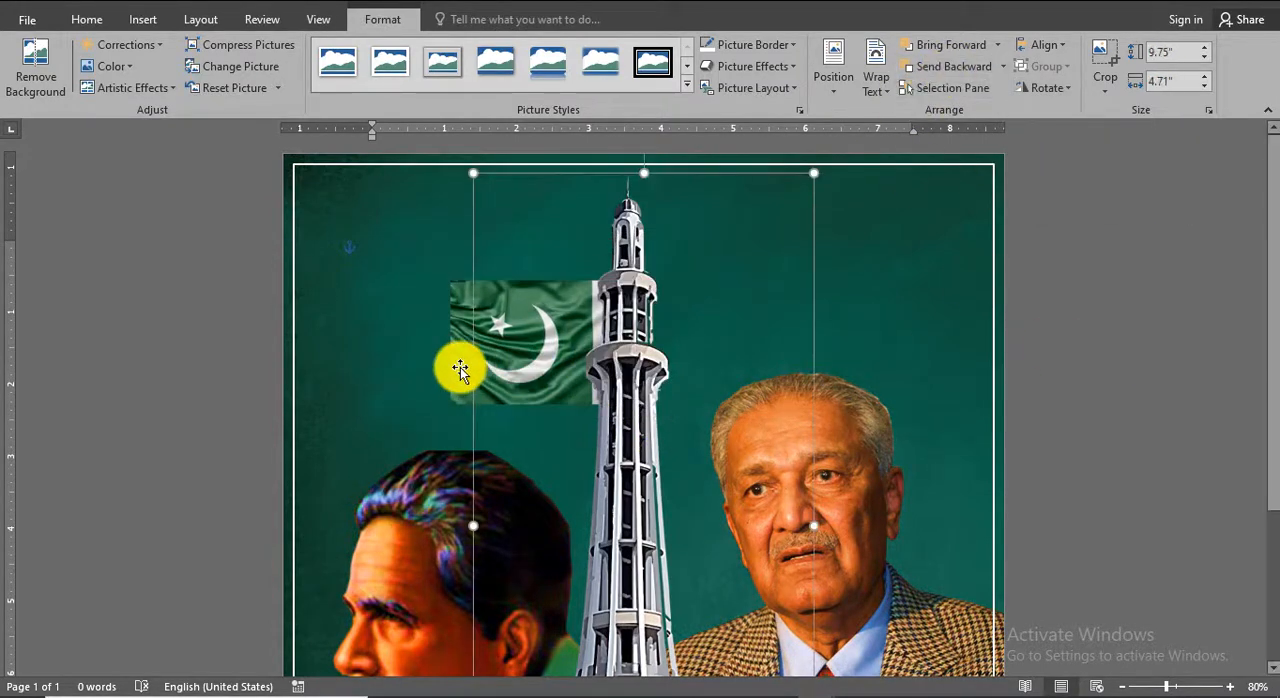
pyautogui.click(460, 366)
pyautogui.moveTo(505, 352); pyautogui.dragTo(468, 286)
pyautogui.hotkey('ctrl', 'z')
pyautogui.click(1108, 403)
# Reduce the tower to about 8.5" high by 4.1" wide and set its base over the frame's bottom line between the portraits.
pyautogui.scroll(-1, 1150, 428)
pyautogui.scroll(-2, 1150, 428)
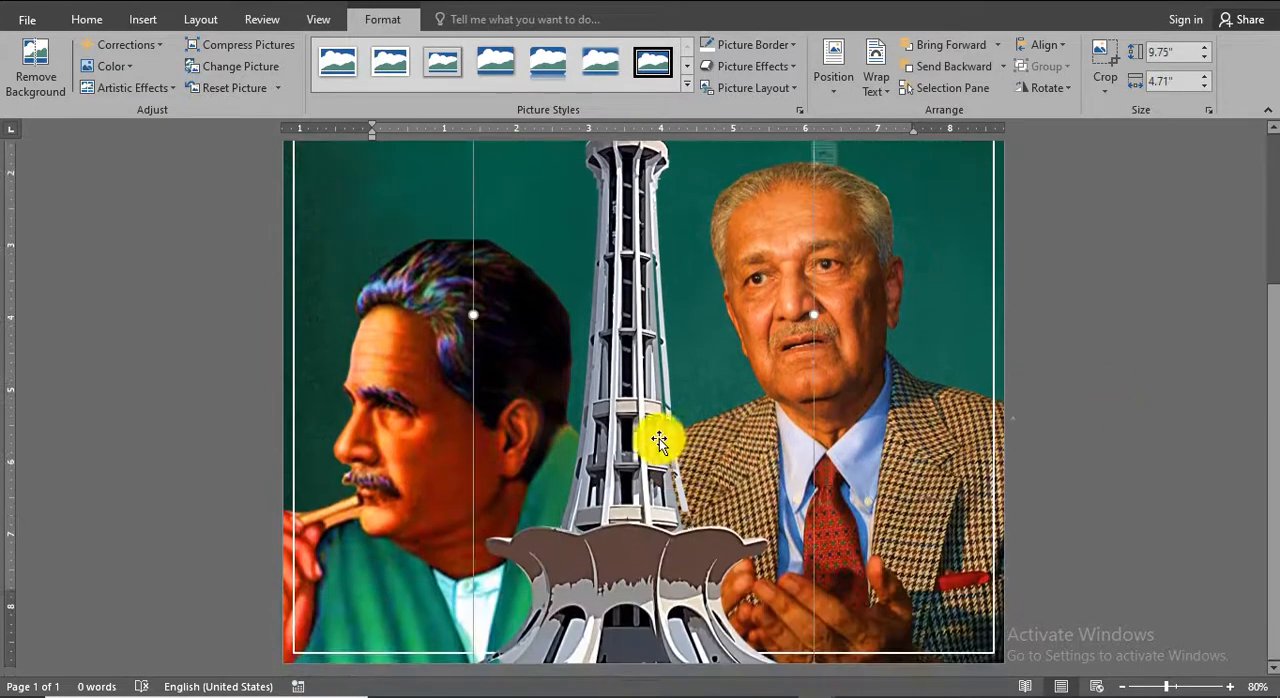
pyautogui.click(646, 463)
pyautogui.scroll(2, 640, 434)
pyautogui.moveTo(815, 153); pyautogui.dragTo(857, 243)
pyautogui.scroll(-3, 609, 503)
pyautogui.moveTo(589, 557); pyautogui.dragTo(632, 578)
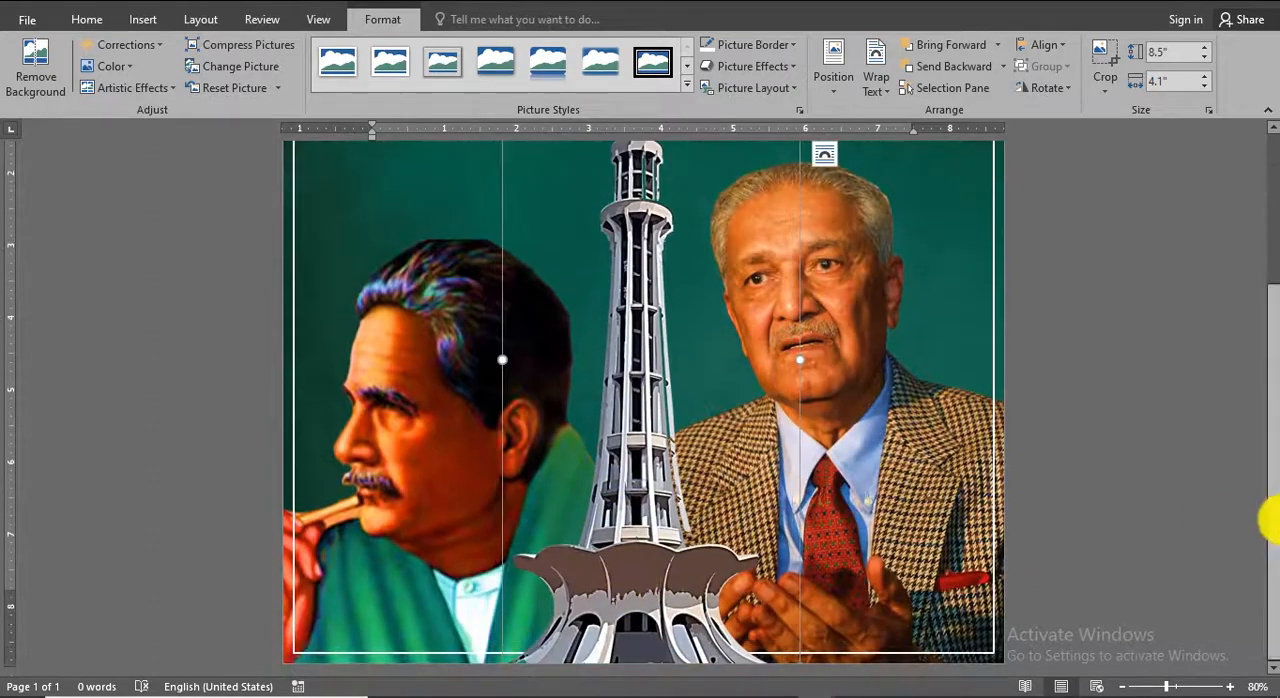
# Nudge the flag slightly beside the tower's upper section and deselect it.
pyautogui.scroll(3, 1171, 491)
pyautogui.moveTo(475, 348); pyautogui.dragTo(476, 351)
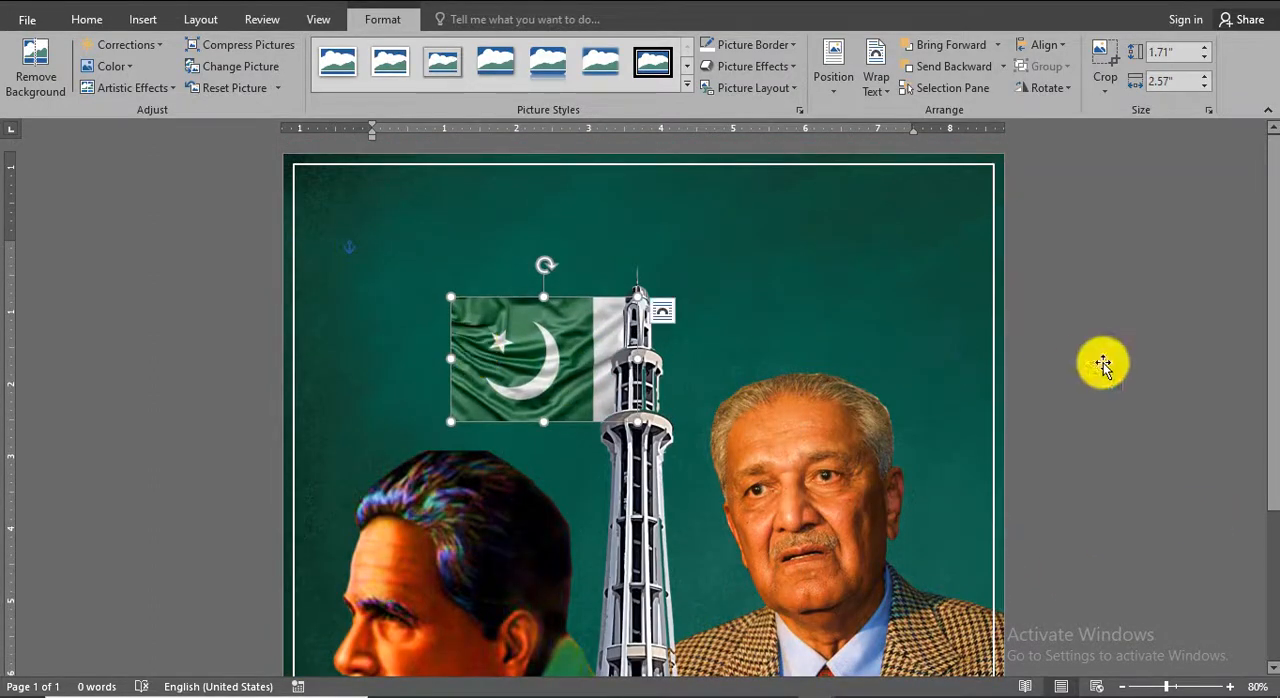
pyautogui.click(1151, 368)
pyautogui.scroll(-4, 1152, 368)
pyautogui.scroll(4, 1152, 368)
# Insert a black WordArt reading "pakistan" and place it above the tower near the frame's upper edge.
pyautogui.click(143, 19)
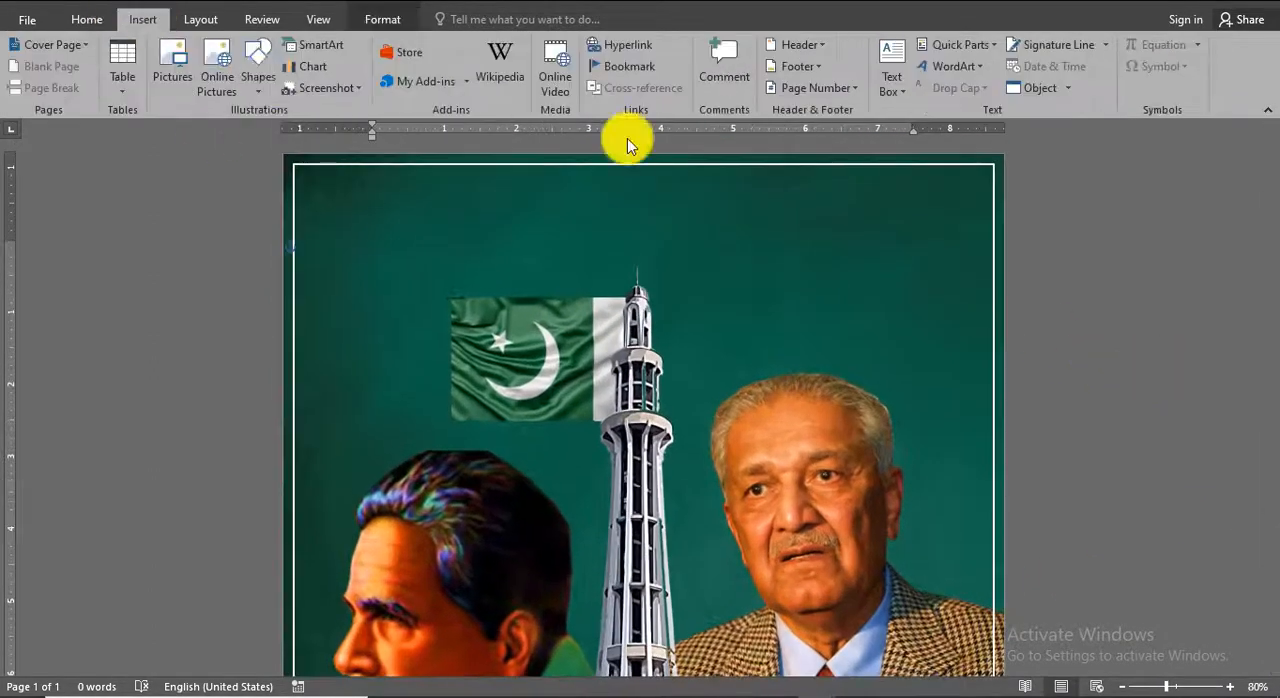
pyautogui.click(953, 66)
pyautogui.click(943, 91)
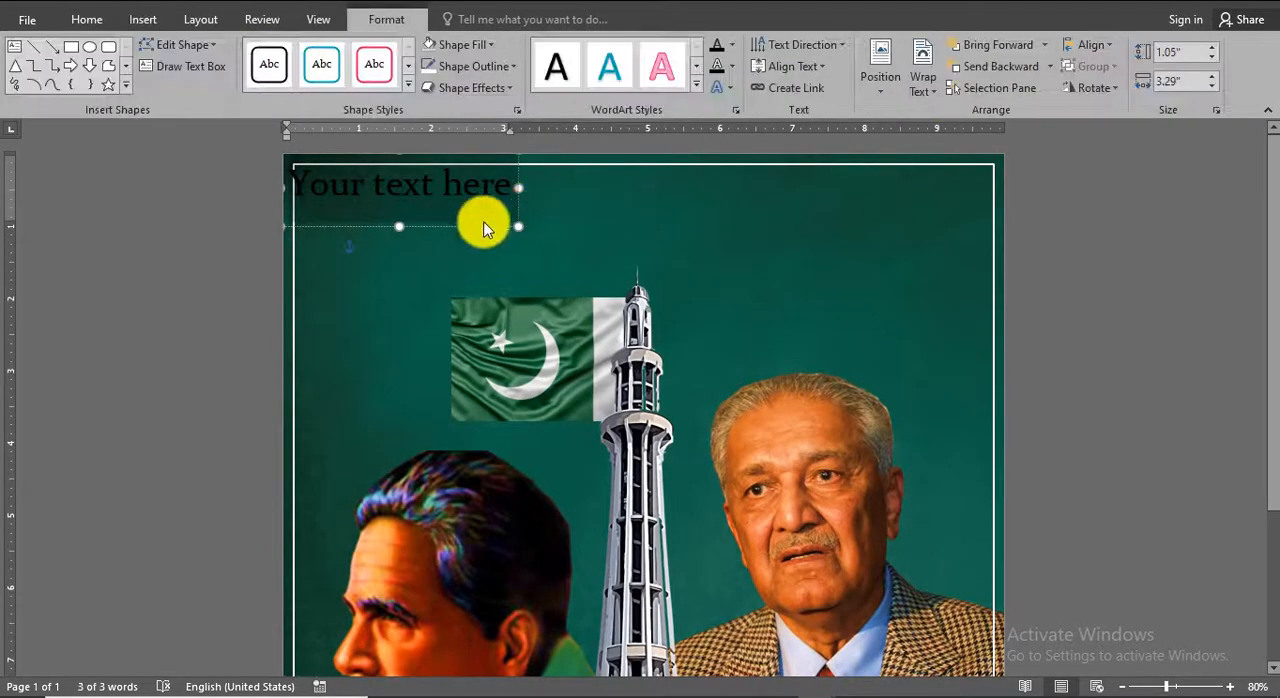
pyautogui.moveTo(480, 220); pyautogui.dragTo(704, 260)
pyautogui.tripleClick(656, 235)
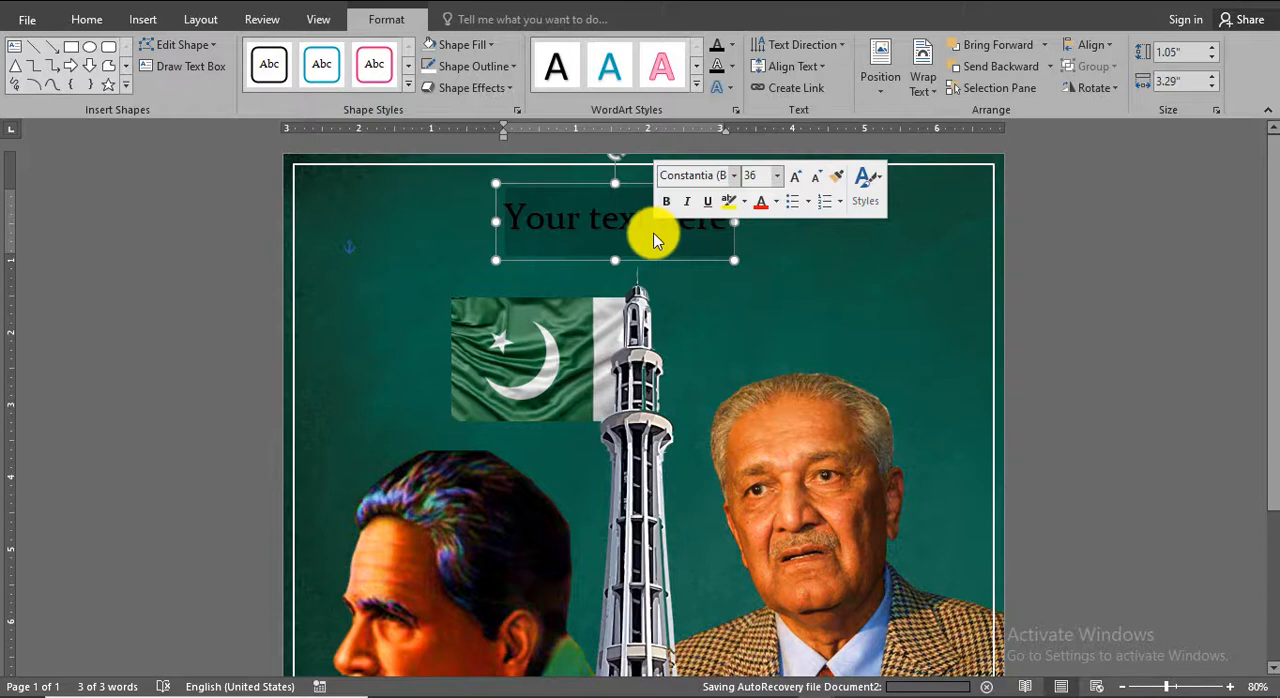
pyautogui.write('pakistan')
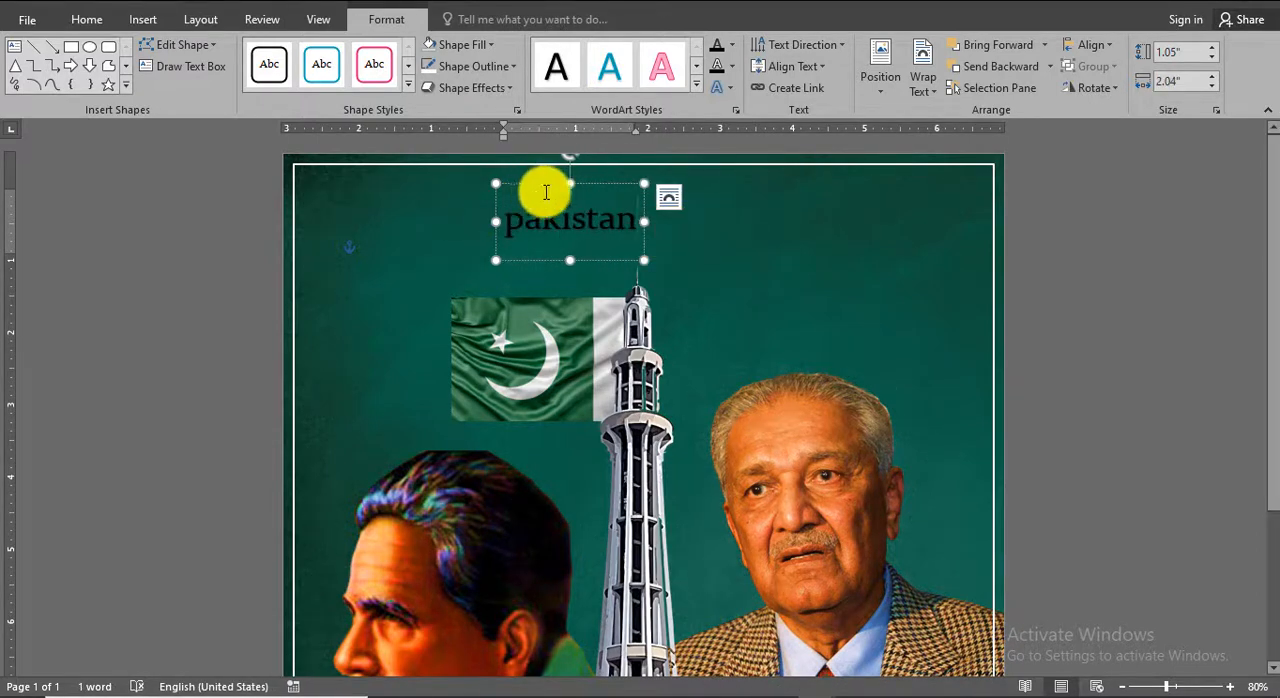
pyautogui.moveTo(589, 185); pyautogui.dragTo(634, 180)
# Change the "pakistan" title to uppercase, enlarge it to 48 pt and recentre it above the tower.
pyautogui.click(90, 20)
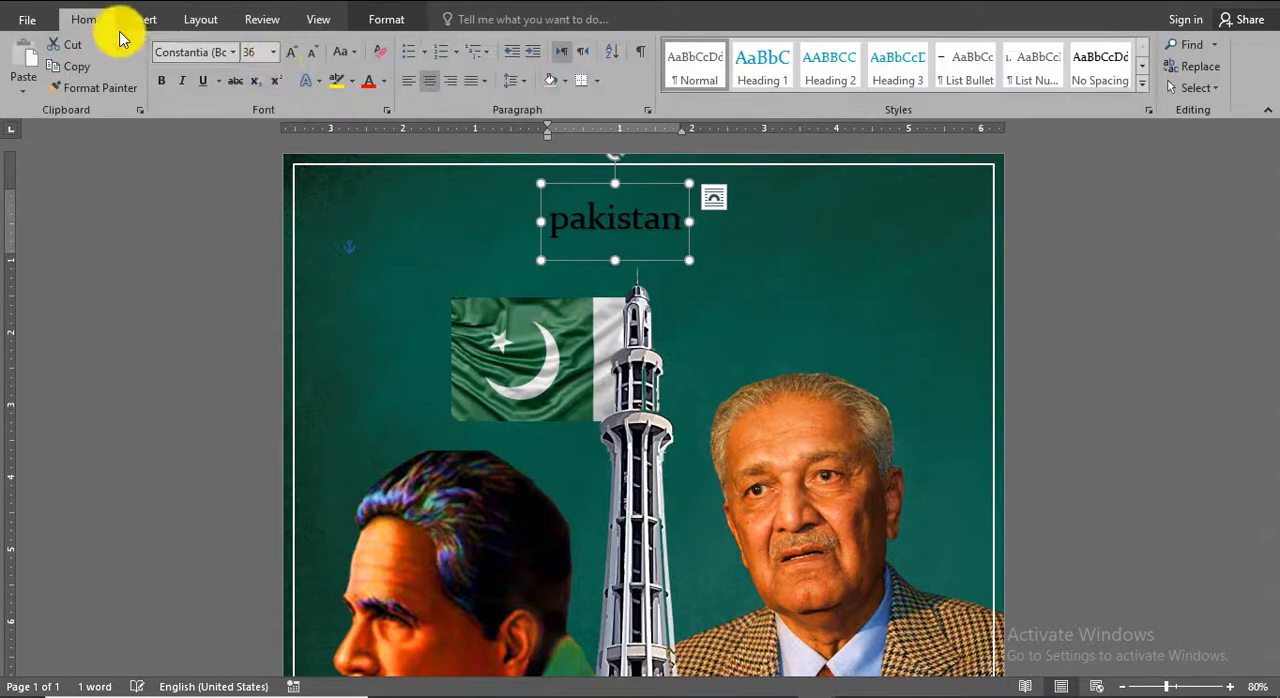
pyautogui.click(343, 52)
pyautogui.click(366, 122)
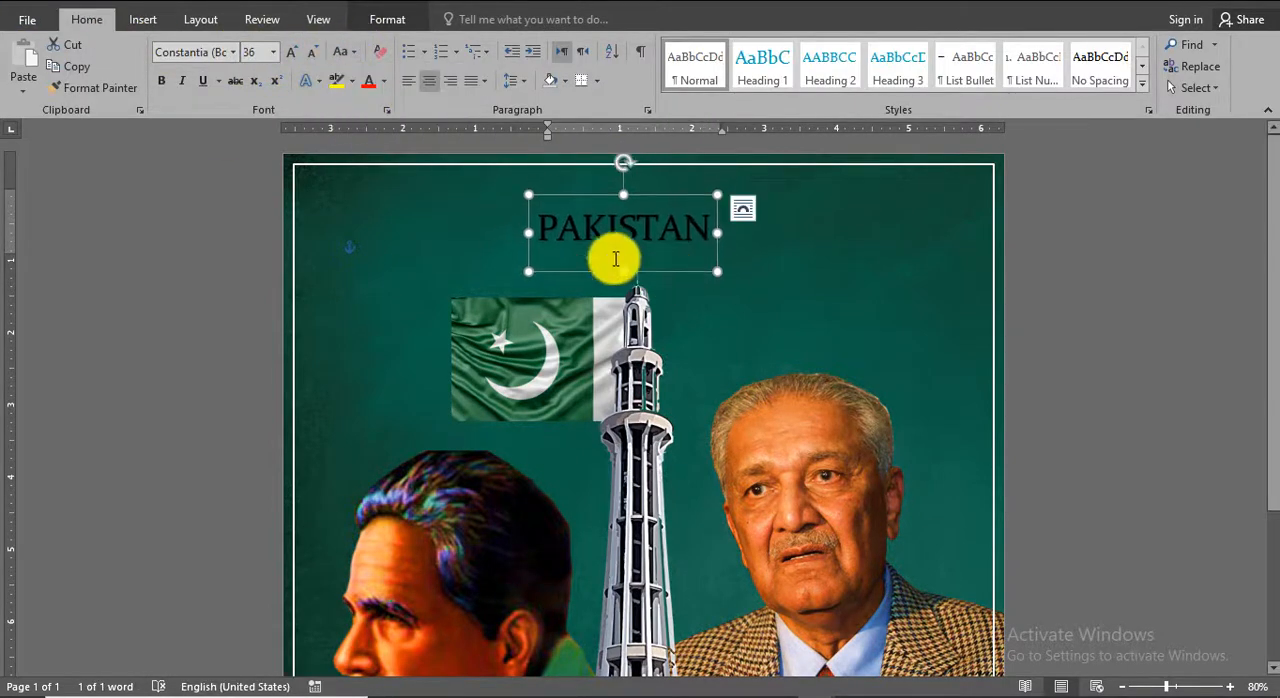
pyautogui.click(292, 52)
pyautogui.moveTo(691, 289); pyautogui.dragTo(671, 277)
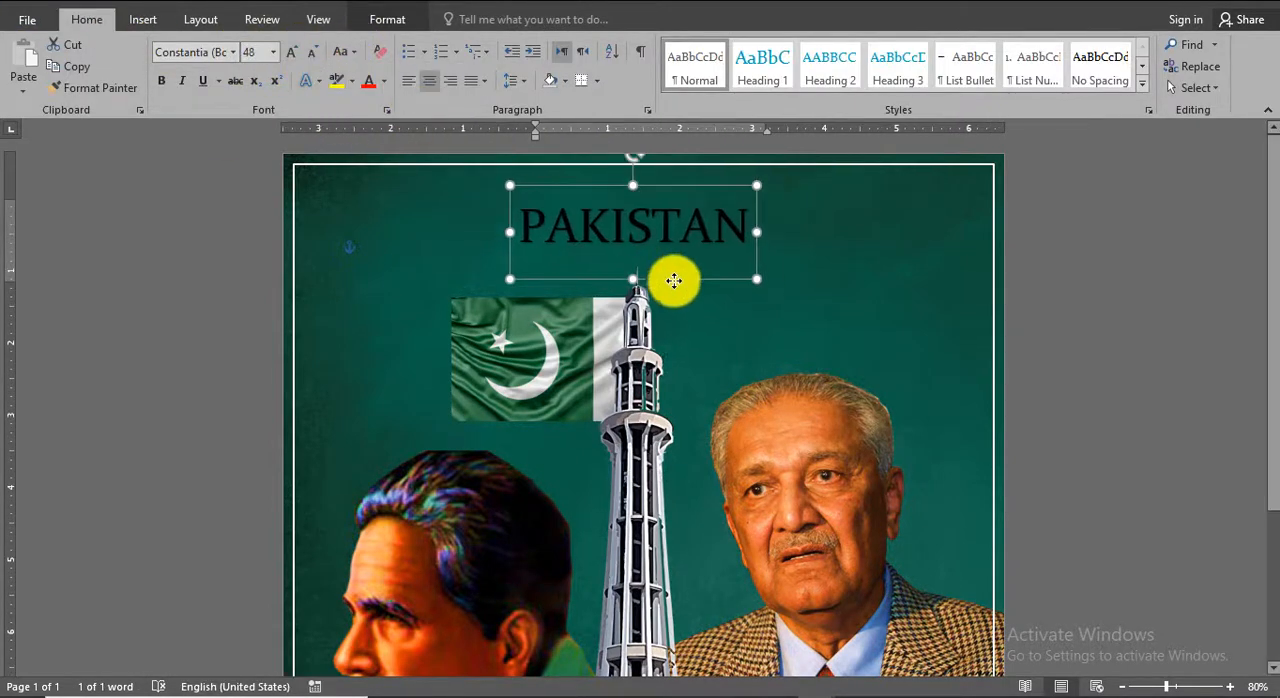
# Set the PAKISTAN title in Arial Black, colour it white and centre it over the tower.
pyautogui.click(228, 56)
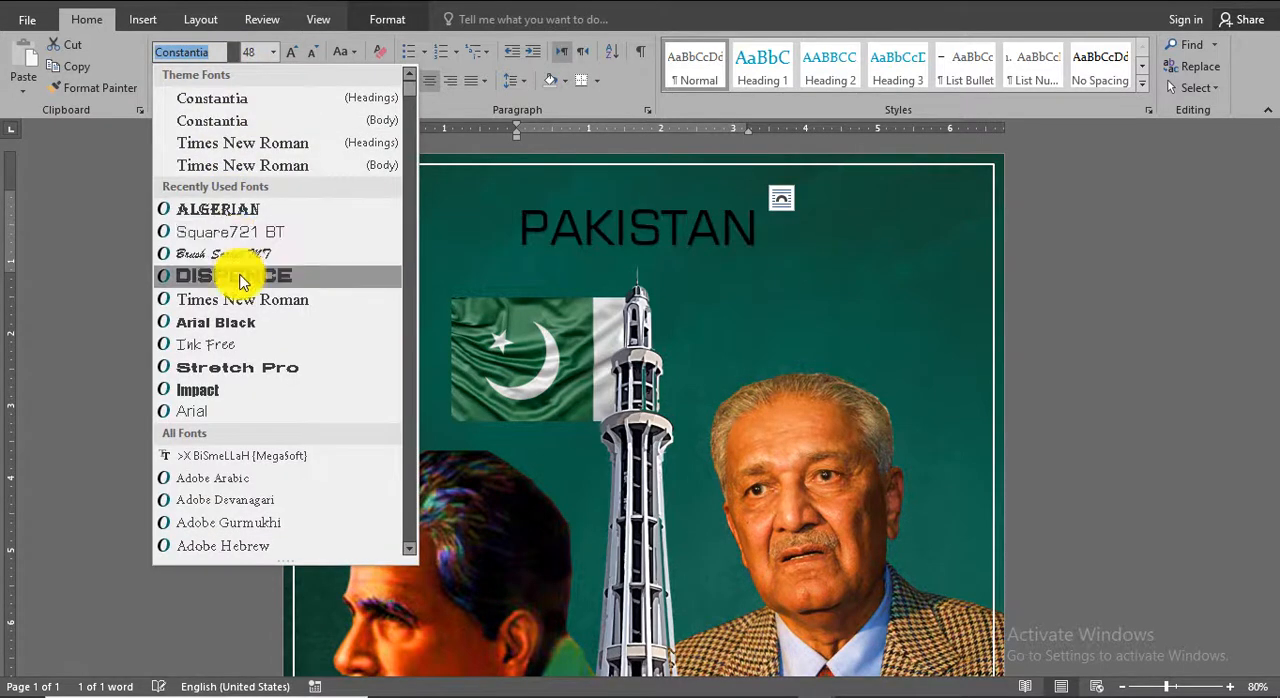
pyautogui.click(229, 322)
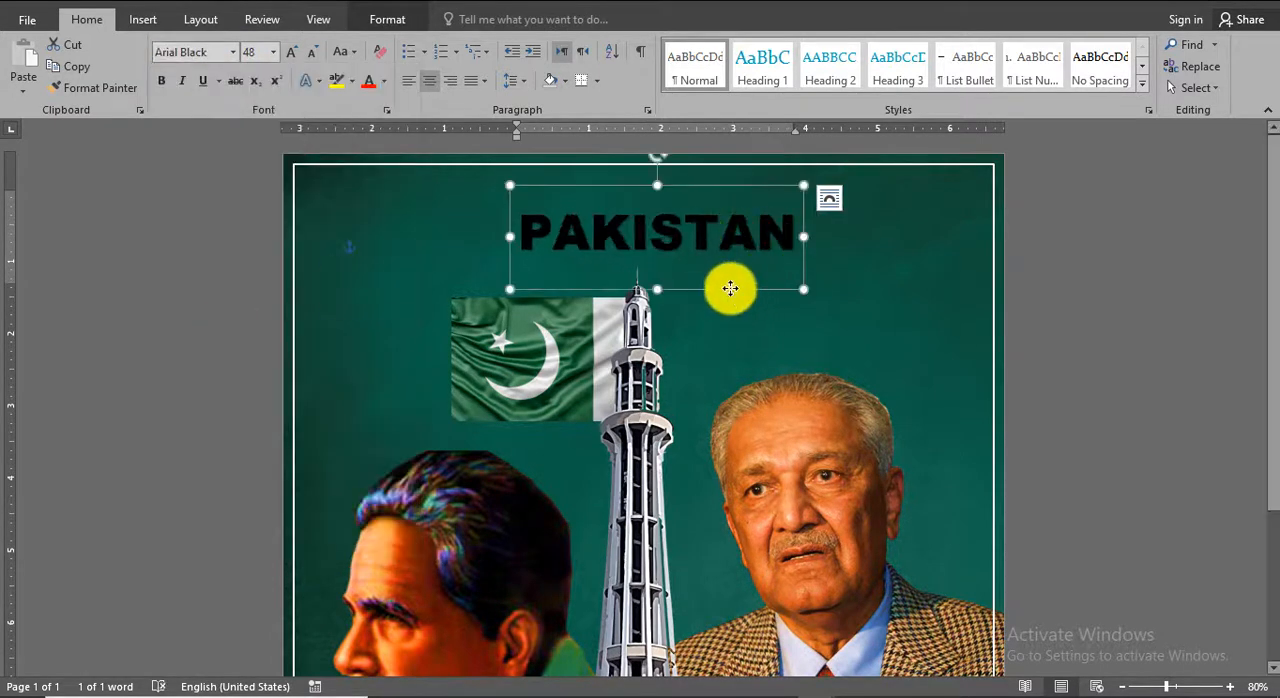
pyautogui.click(384, 81)
pyautogui.click(373, 136)
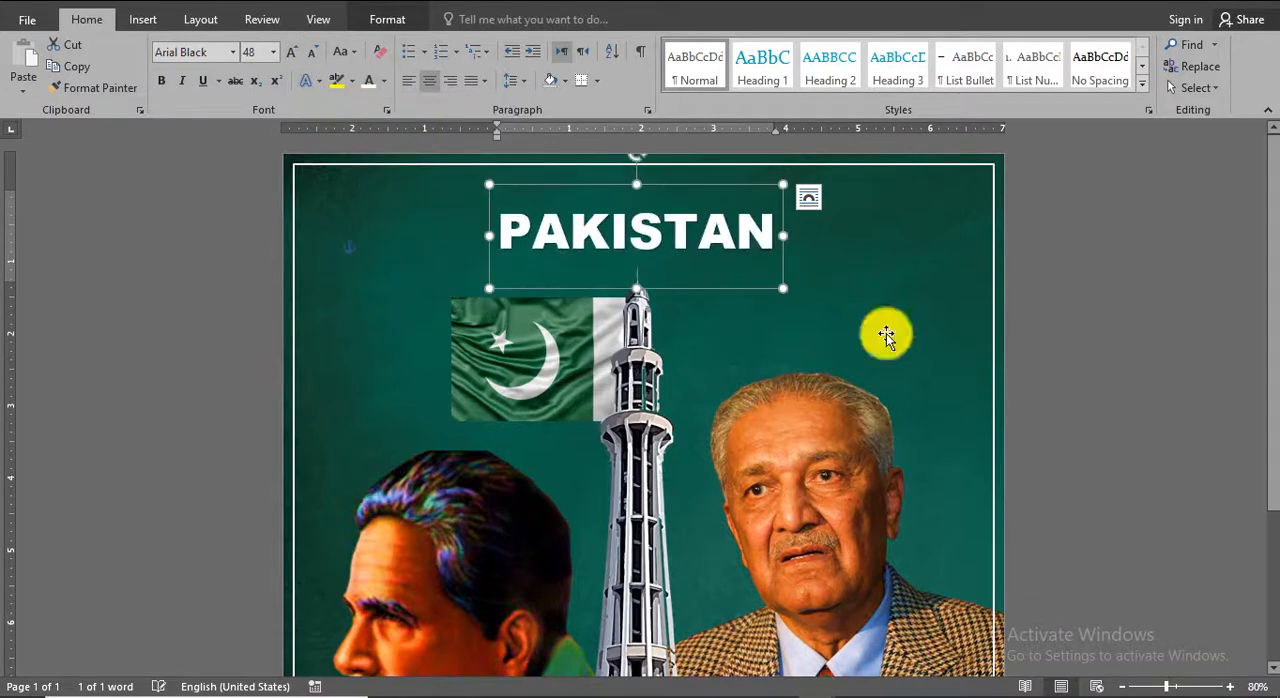
# Duplicate the PAKISTAN title, change the upper copy's text to "HAPPY" and centre it above PAKISTAN.
pyautogui.click(1150, 358)
pyautogui.click(707, 229)
pyautogui.moveTo(694, 289); pyautogui.dragTo(718, 268)
pyautogui.click(714, 300)
pyautogui.doubleClick(732, 216)
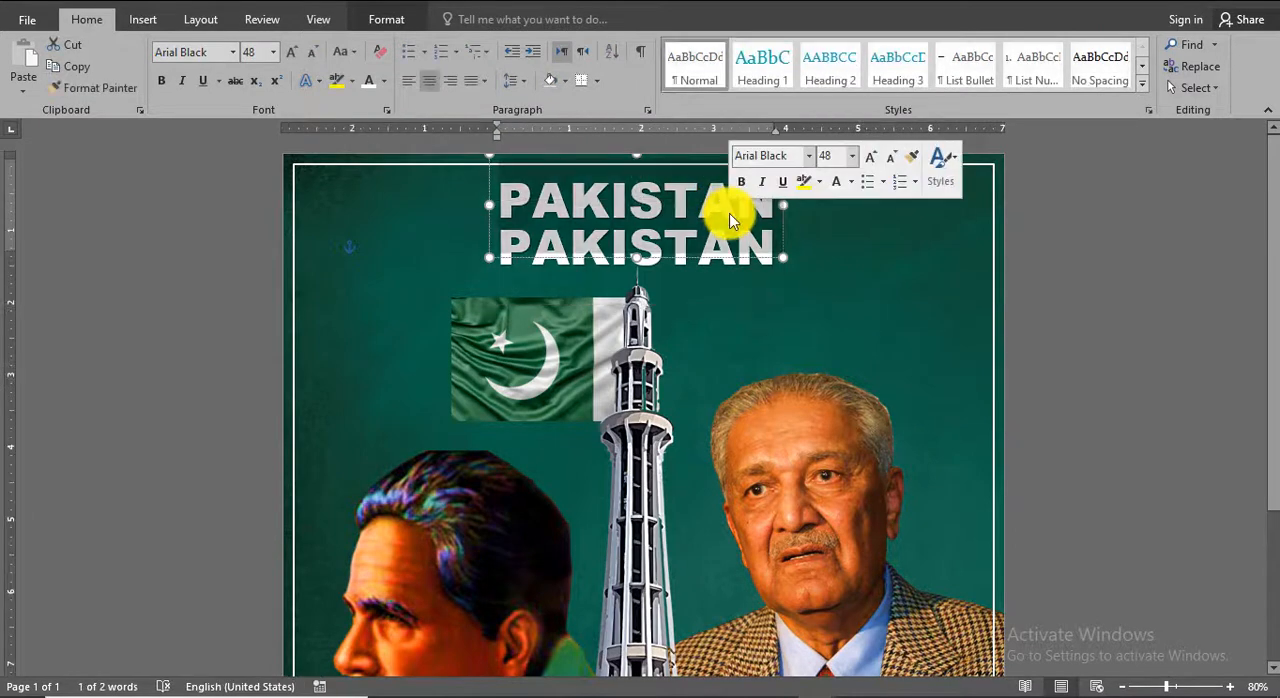
pyautogui.write('h')
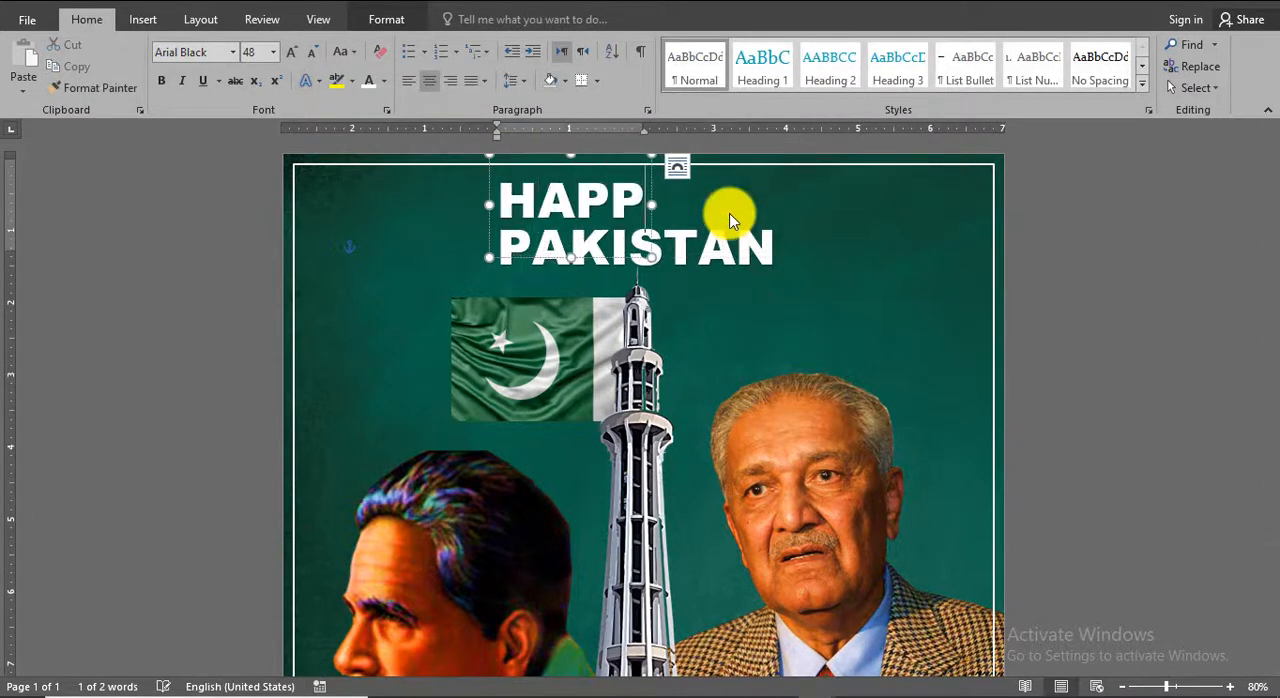
pyautogui.moveTo(634, 251); pyautogui.dragTo(682, 243)
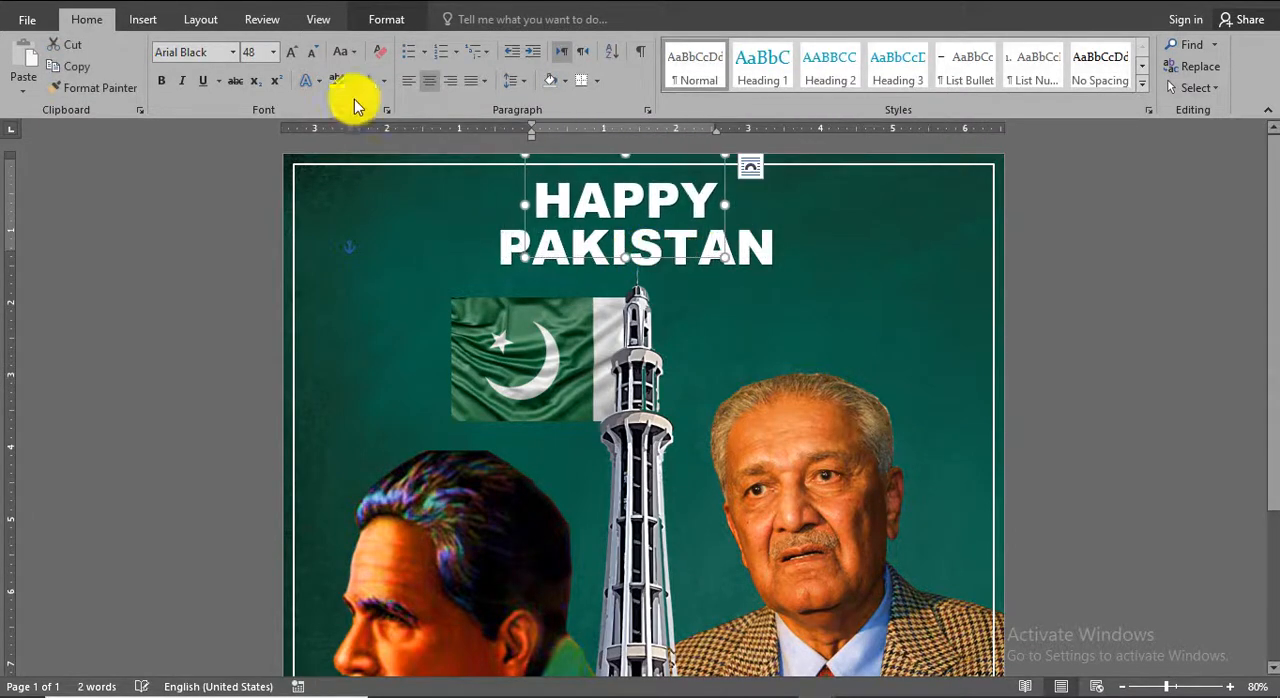
# Set the HAPPY text in Brush Script MT and change its case to "Happy".
pyautogui.click(272, 52)
pyautogui.click(227, 256)
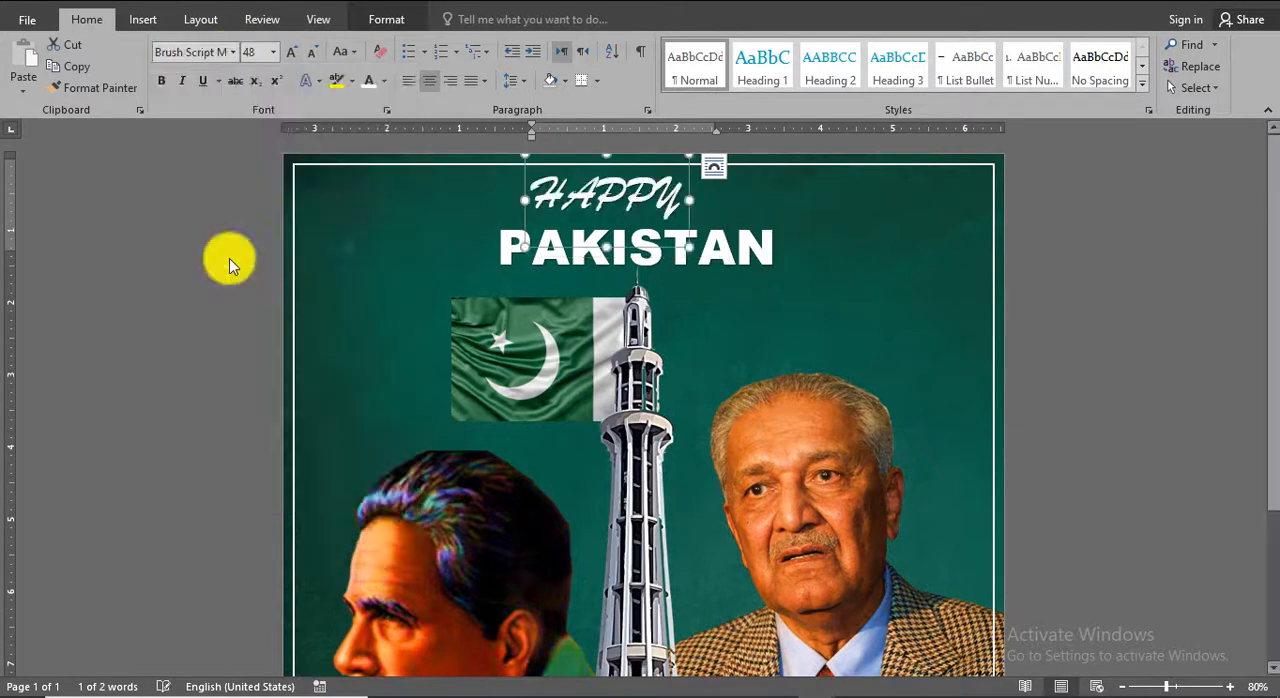
pyautogui.click(345, 52)
pyautogui.click(369, 143)
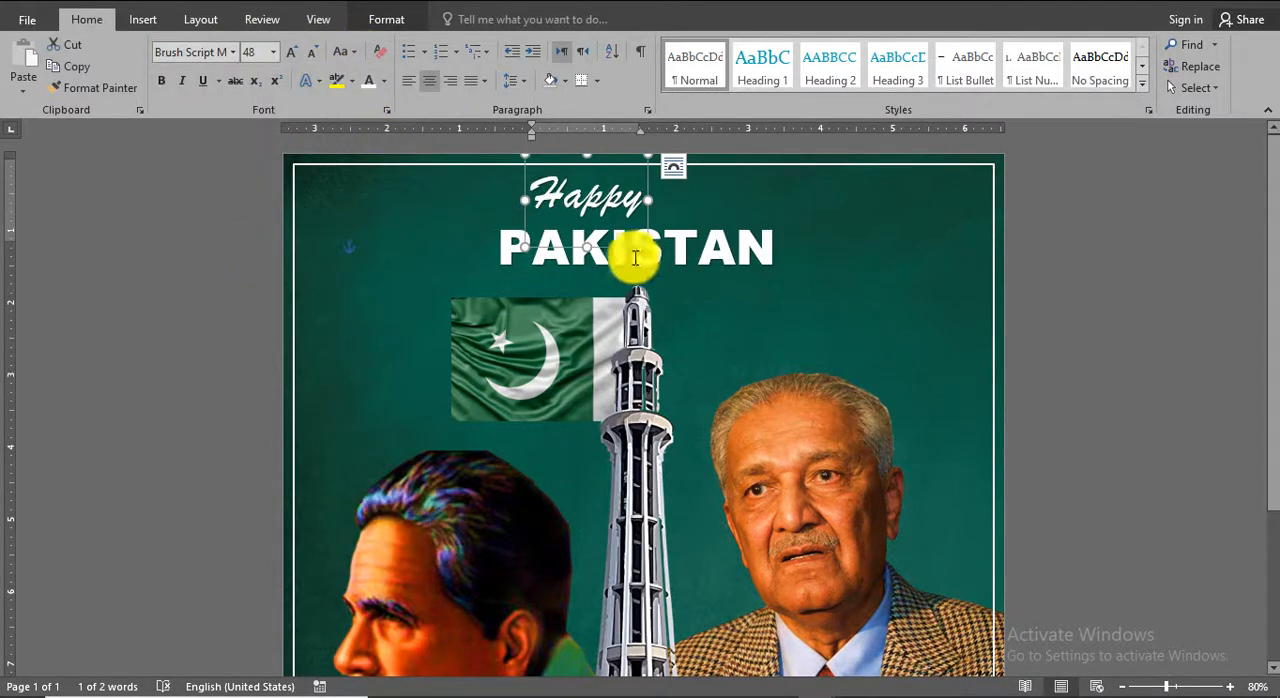
# Enlarge "Happy" to 72 pt, position it just above PAKISTAN and colour it green.
pyautogui.click(291, 51)
pyautogui.moveTo(674, 286); pyautogui.dragTo(676, 273)
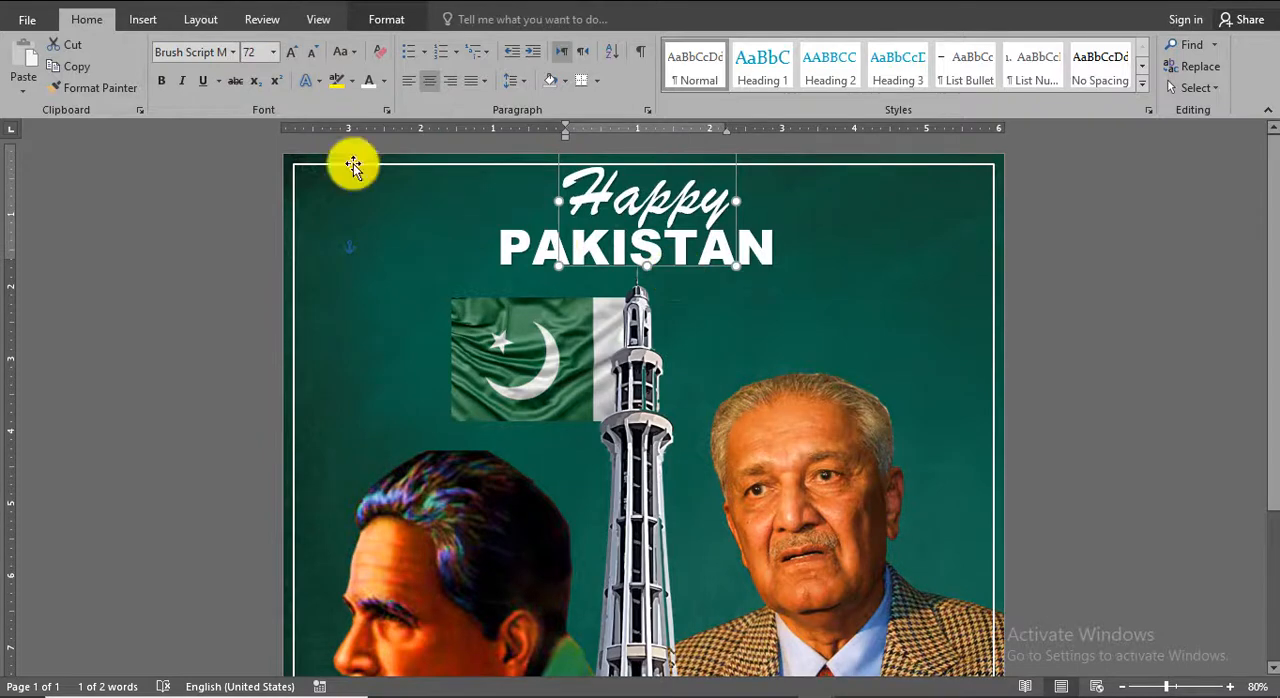
pyautogui.click(384, 82)
pyautogui.click(445, 259)
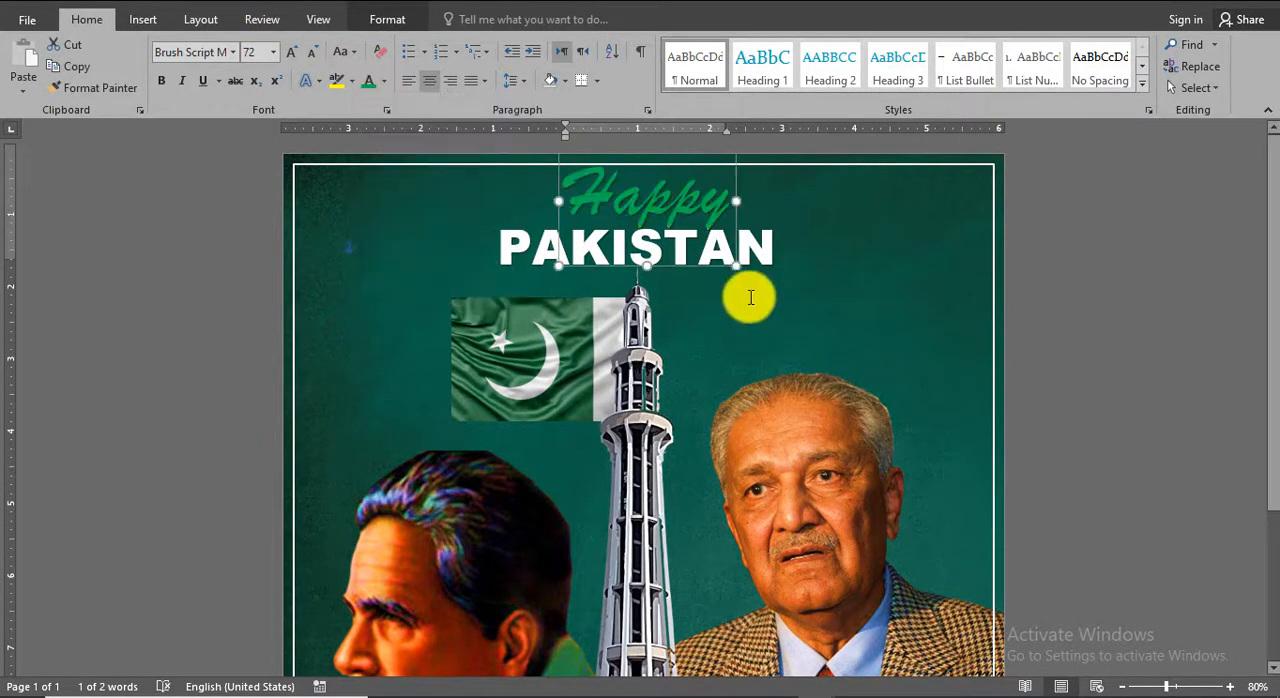
pyautogui.moveTo(704, 272); pyautogui.dragTo(702, 277)
pyautogui.click(1140, 315)
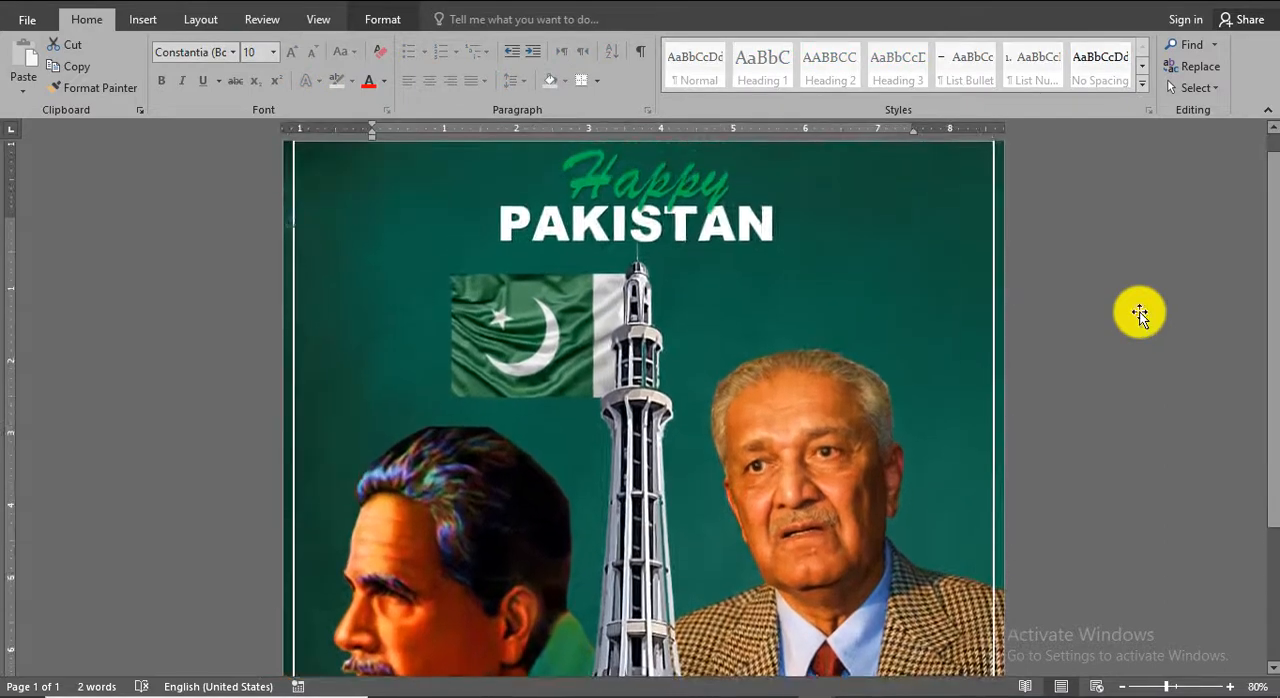
# Insert the balloon picture BLE from the PAKISTAN folder and set its text wrapping to In Front of Text.
pyautogui.click(152, 19)
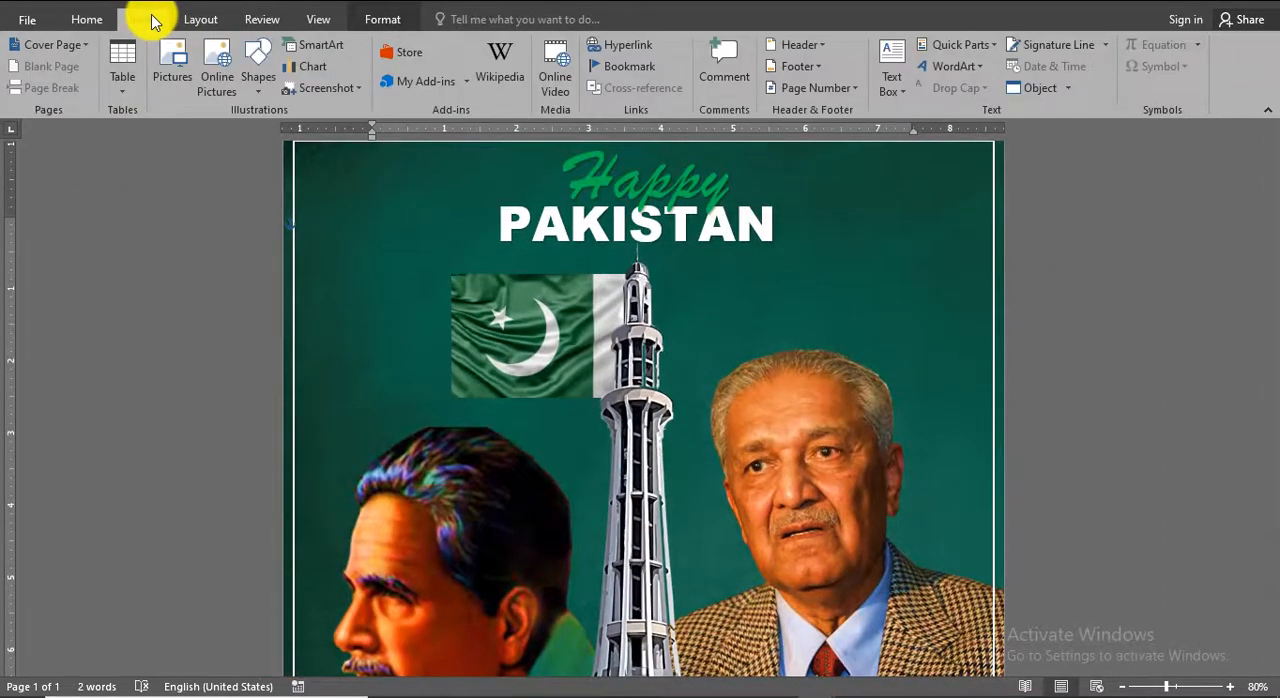
pyautogui.click(183, 84)
pyautogui.click(293, 128)
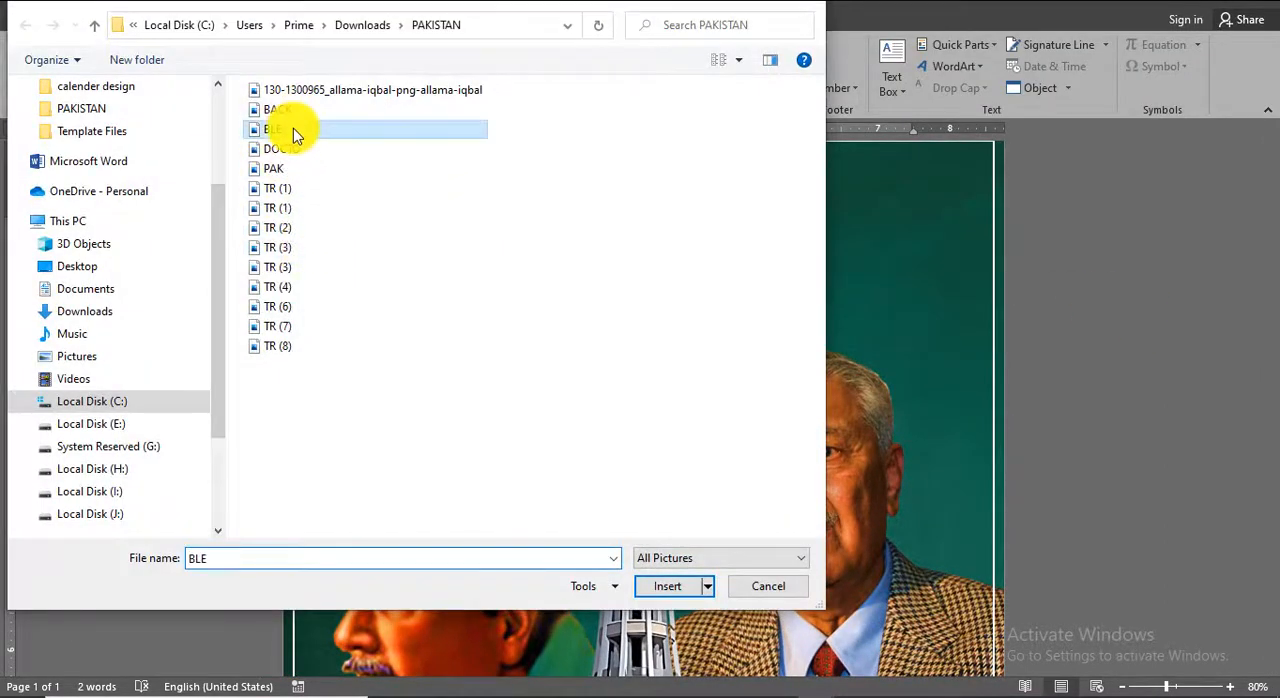
pyautogui.doubleClick(293, 128)
pyautogui.click(876, 80)
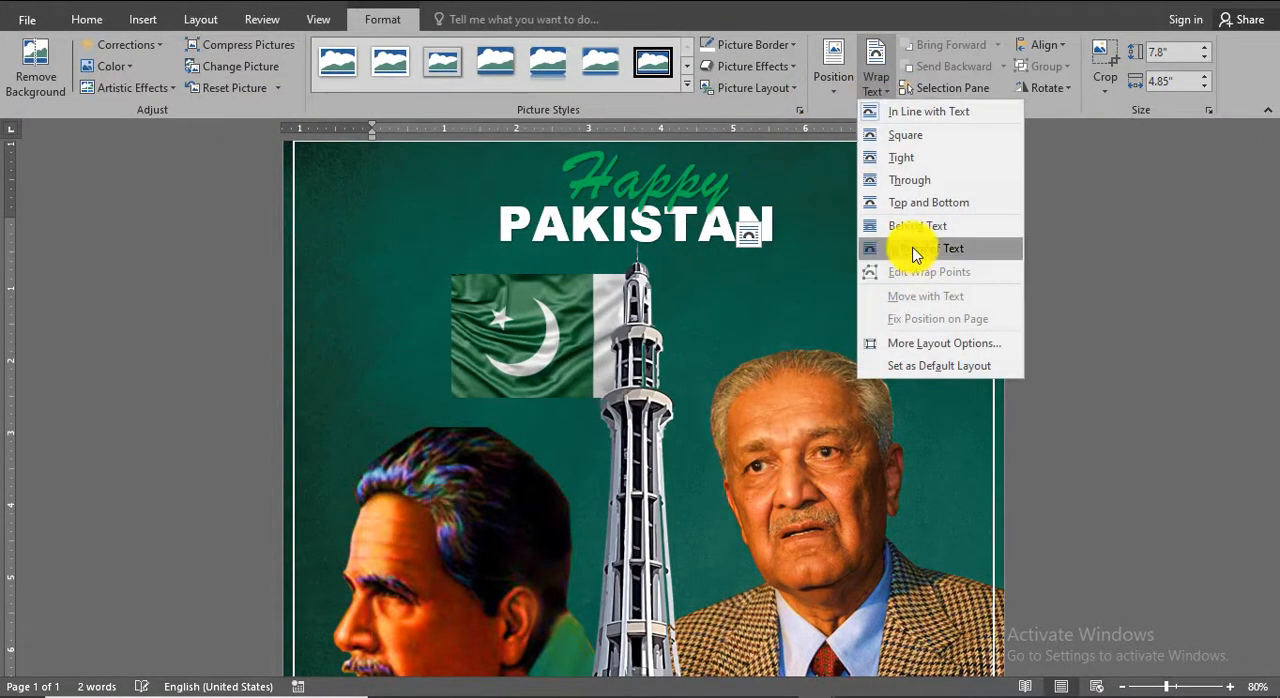
pyautogui.click(913, 254)
# Shrink the balloon, place it to the left of the title and put a copy on the title's right side.
pyautogui.moveTo(609, 435); pyautogui.dragTo(537, 217)
pyautogui.moveTo(671, 606); pyautogui.dragTo(482, 333)
pyautogui.scroll(1, 1234, 566)
pyautogui.moveTo(418, 226); pyautogui.dragTo(418, 283)
pyautogui.moveTo(499, 411); pyautogui.dragTo(809, 231)
pyautogui.click(1125, 412)
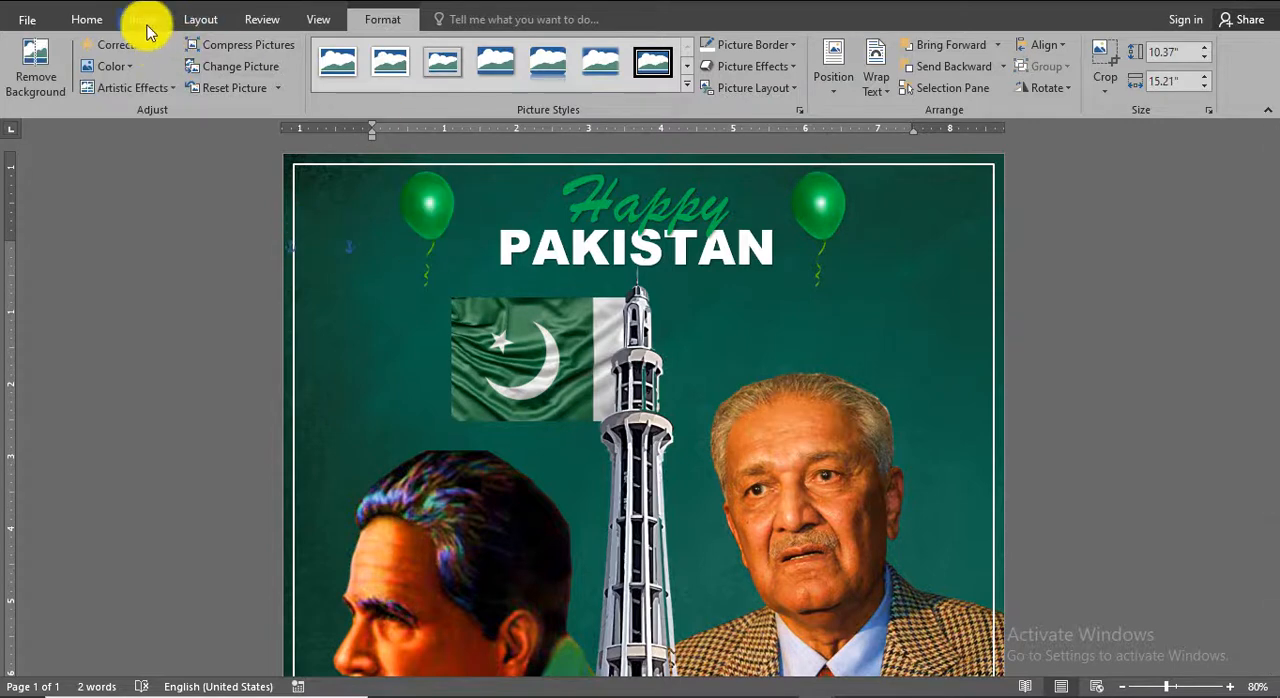
# Insert a WordArt reading "14" and place it beneath the right-hand balloon.
pyautogui.click(872, 80)
pyautogui.click(121, 22)
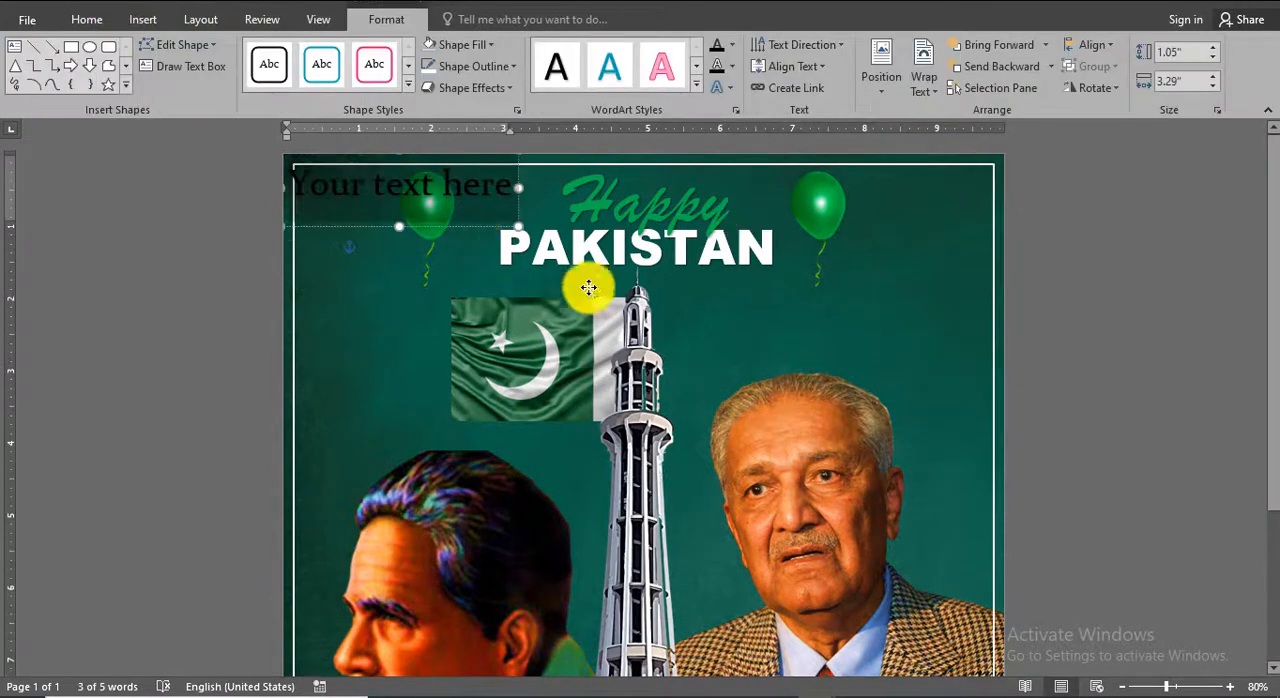
pyautogui.moveTo(588, 288); pyautogui.dragTo(857, 317)
pyautogui.write('14')
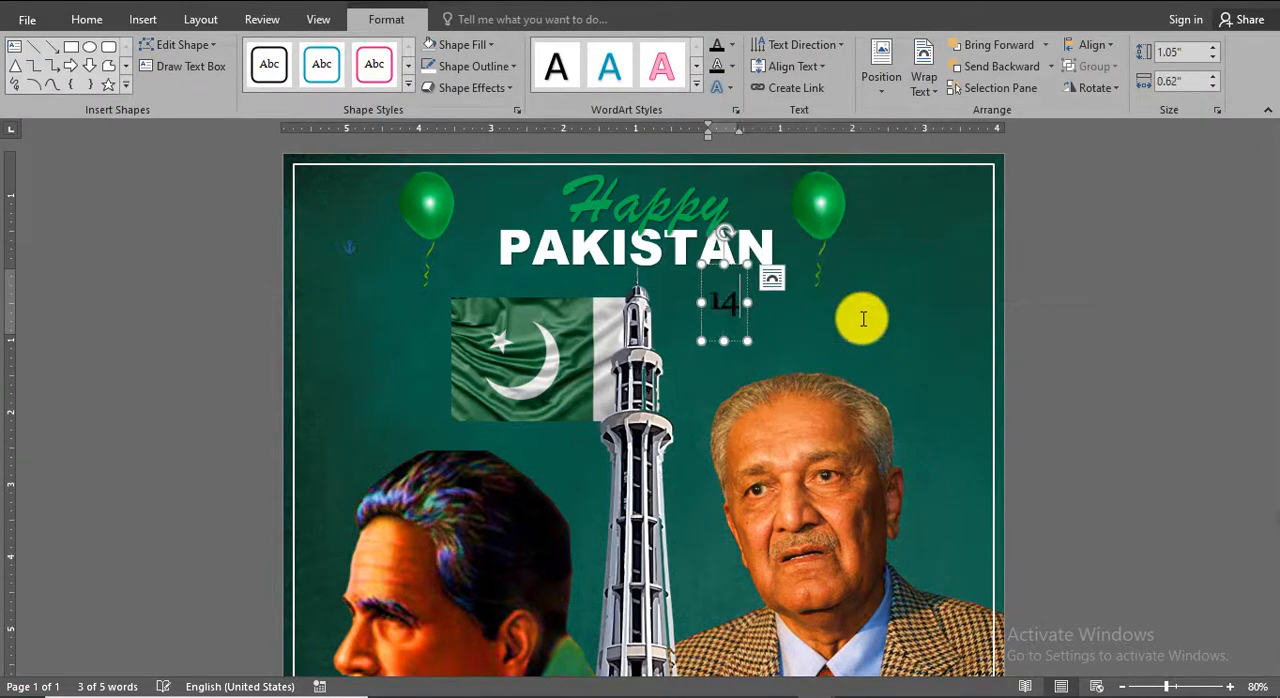
pyautogui.moveTo(740, 260); pyautogui.dragTo(828, 282)
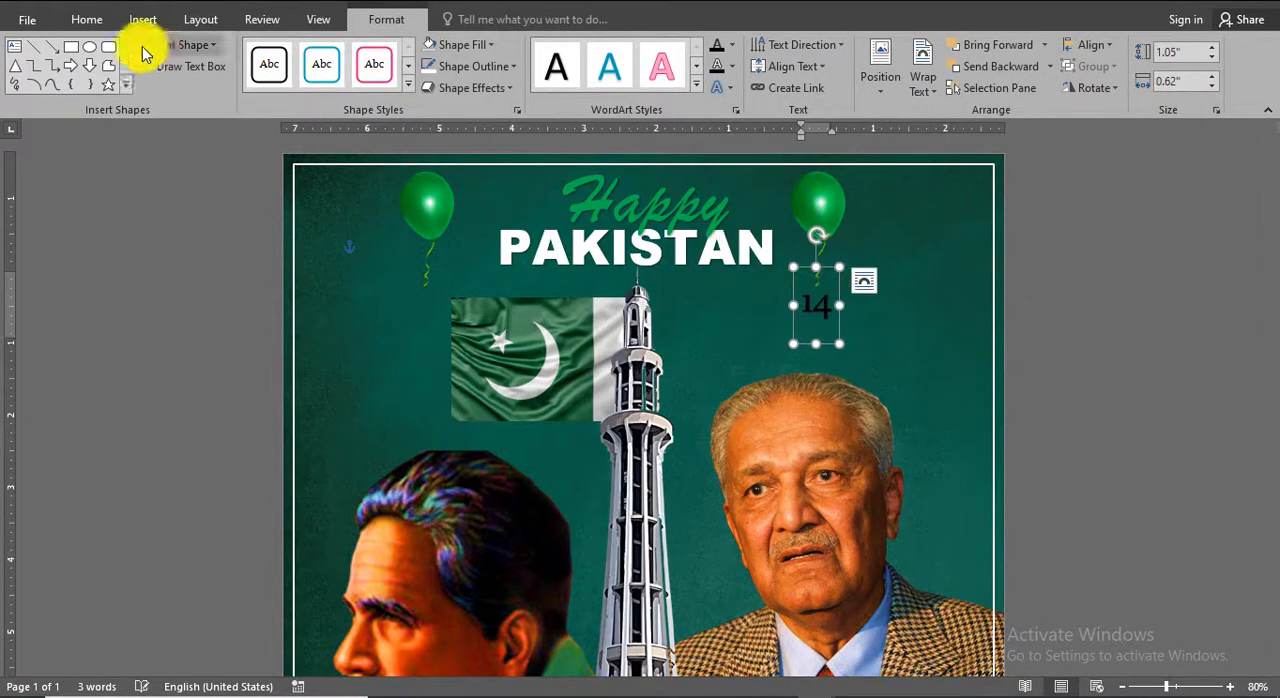
# Format the "14" as white 48 pt Arial Black text and move it up close under the balloon.
pyautogui.click(86, 19)
pyautogui.click(233, 53)
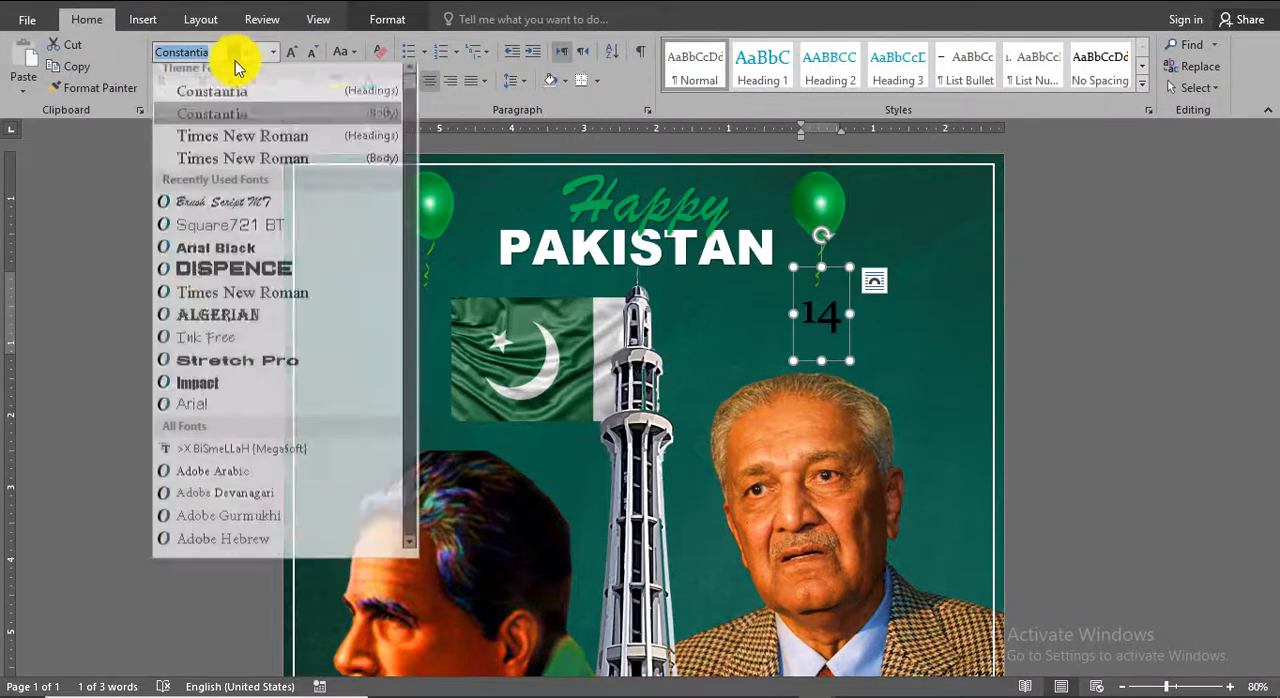
pyautogui.click(200, 256)
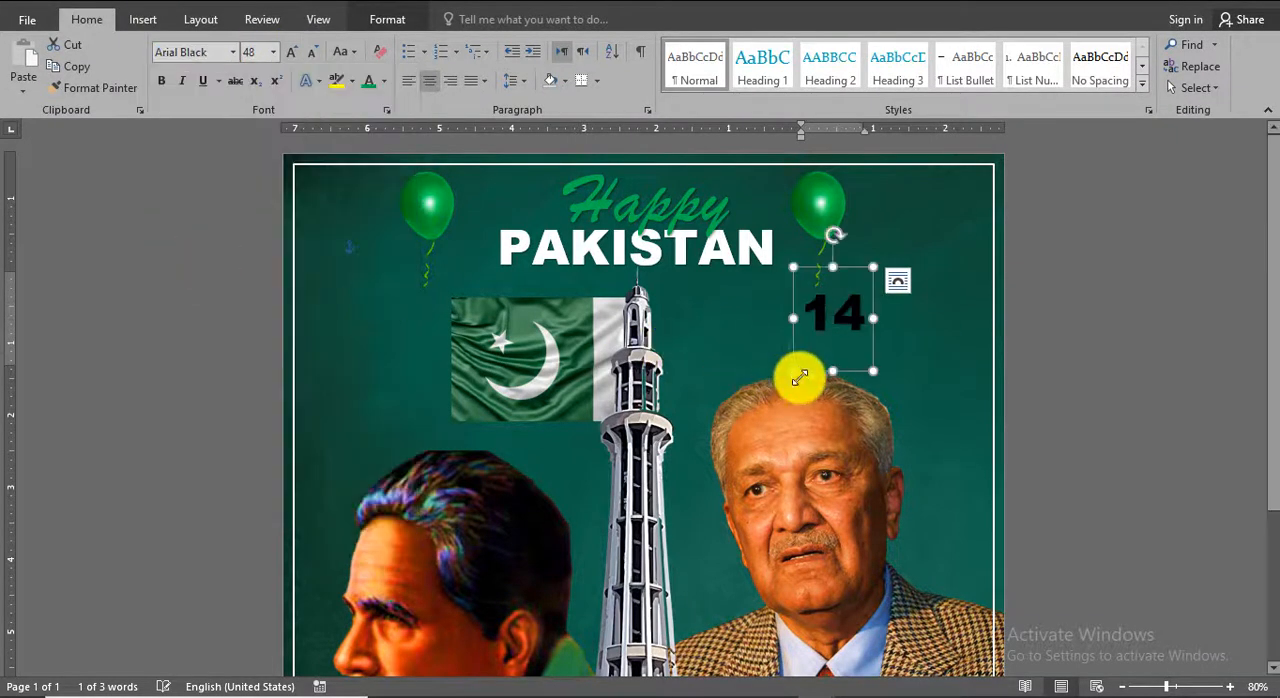
pyautogui.click(384, 80)
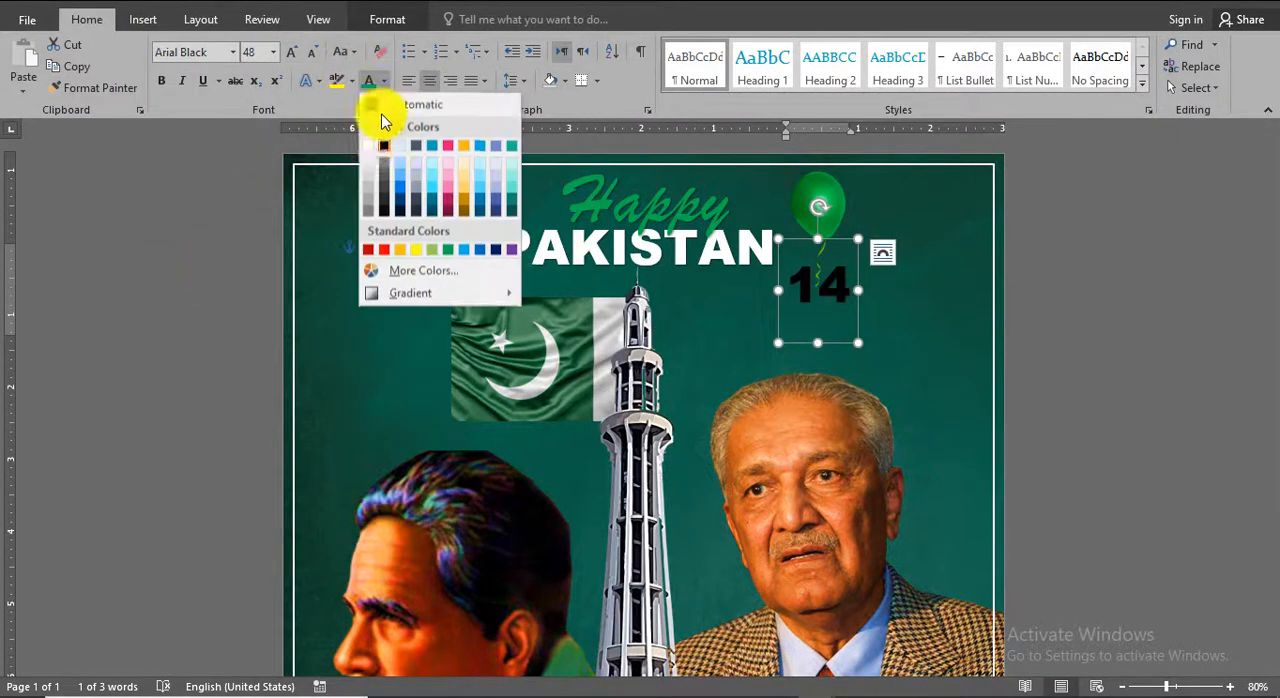
pyautogui.click(376, 137)
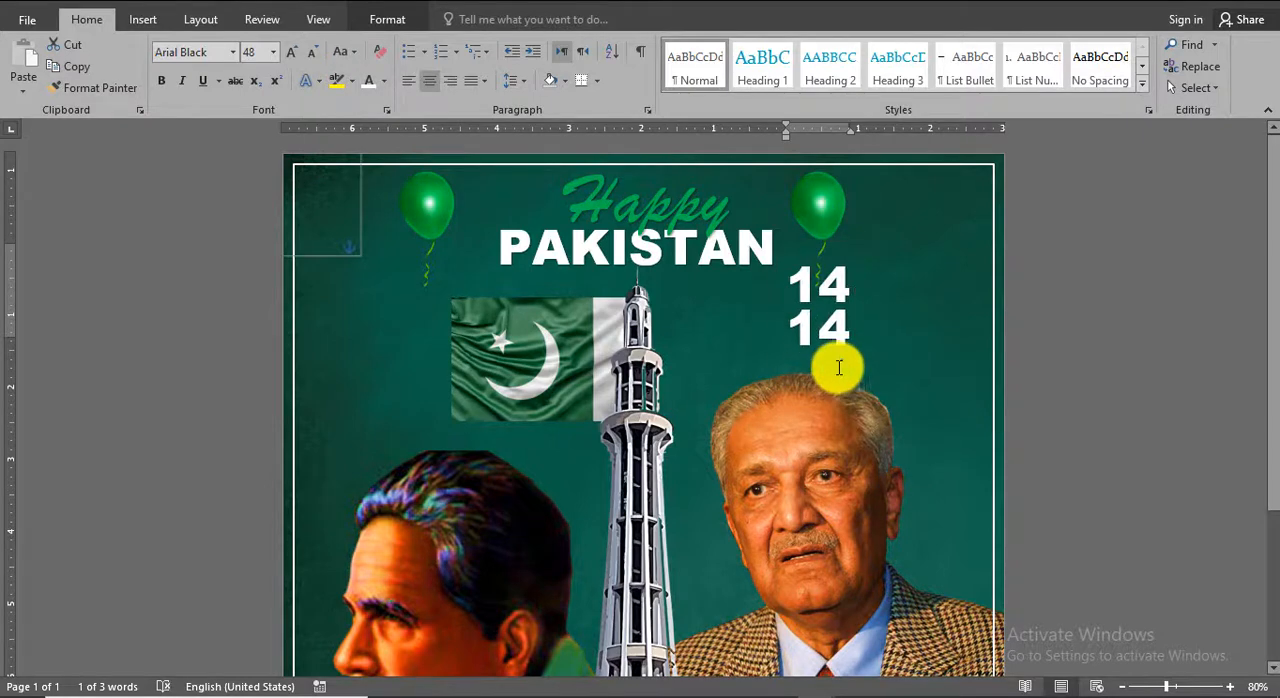
# Duplicate the "14" below itself, change the copy's text to "AUGUST" and move it left beneath the number.
pyautogui.moveTo(839, 368); pyautogui.dragTo(749, 343)
pyautogui.write('AUGUST')
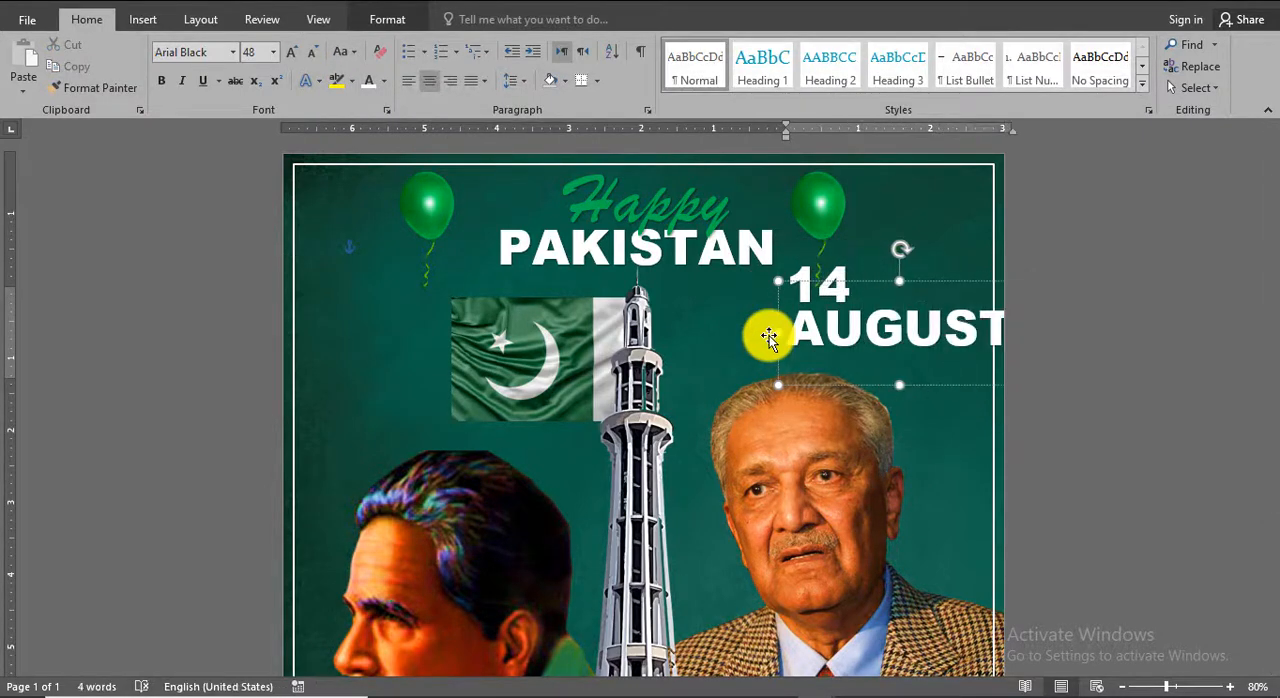
pyautogui.moveTo(920, 280); pyautogui.dragTo(848, 281)
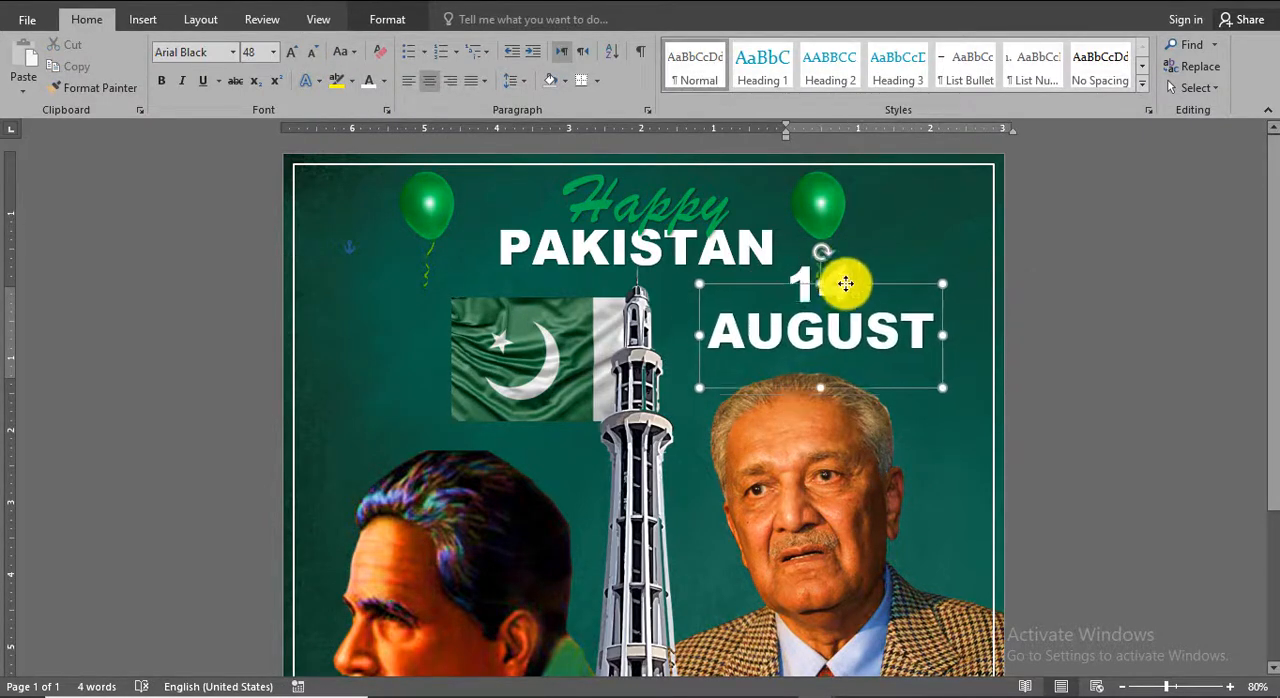
# Reduce AUGUST to 22 pt and centre it directly beneath the 14.
pyautogui.click(322, 54)
pyautogui.click(322, 54)
pyautogui.click(322, 54)
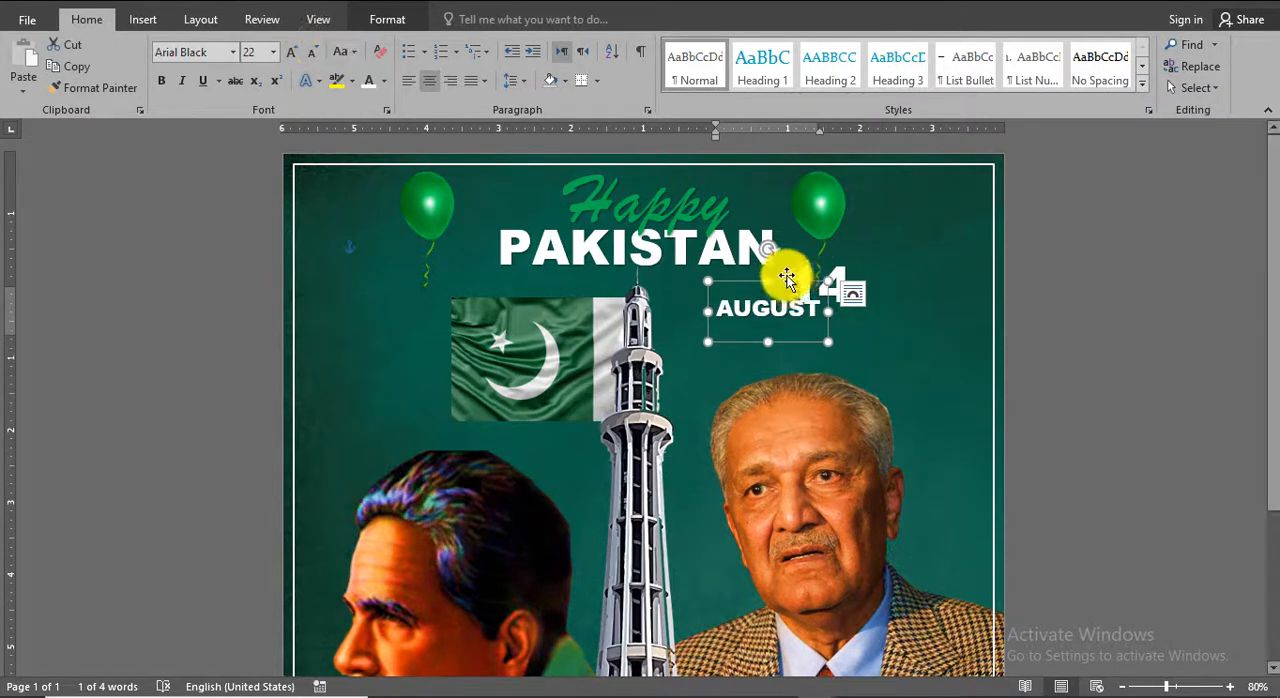
pyautogui.moveTo(804, 281); pyautogui.dragTo(854, 297)
# Move AUGUST directly beneath the 14 and colour its text standard green.
pyautogui.click(820, 293)
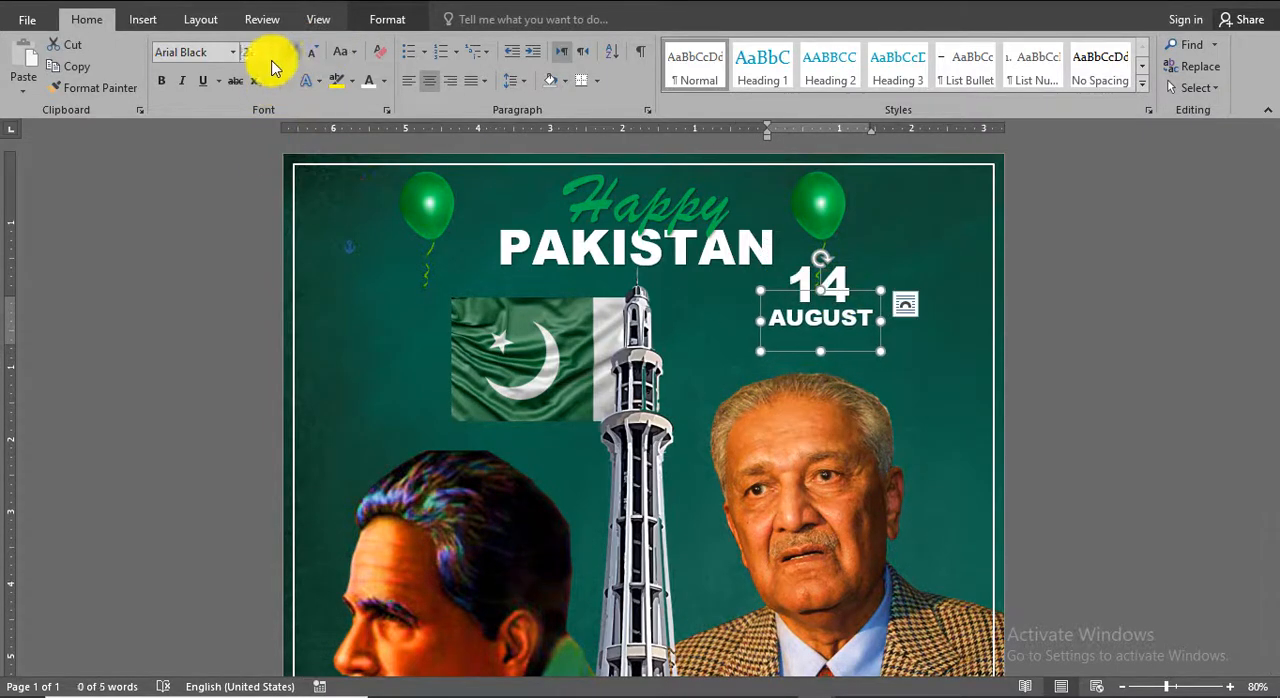
pyautogui.click(383, 82)
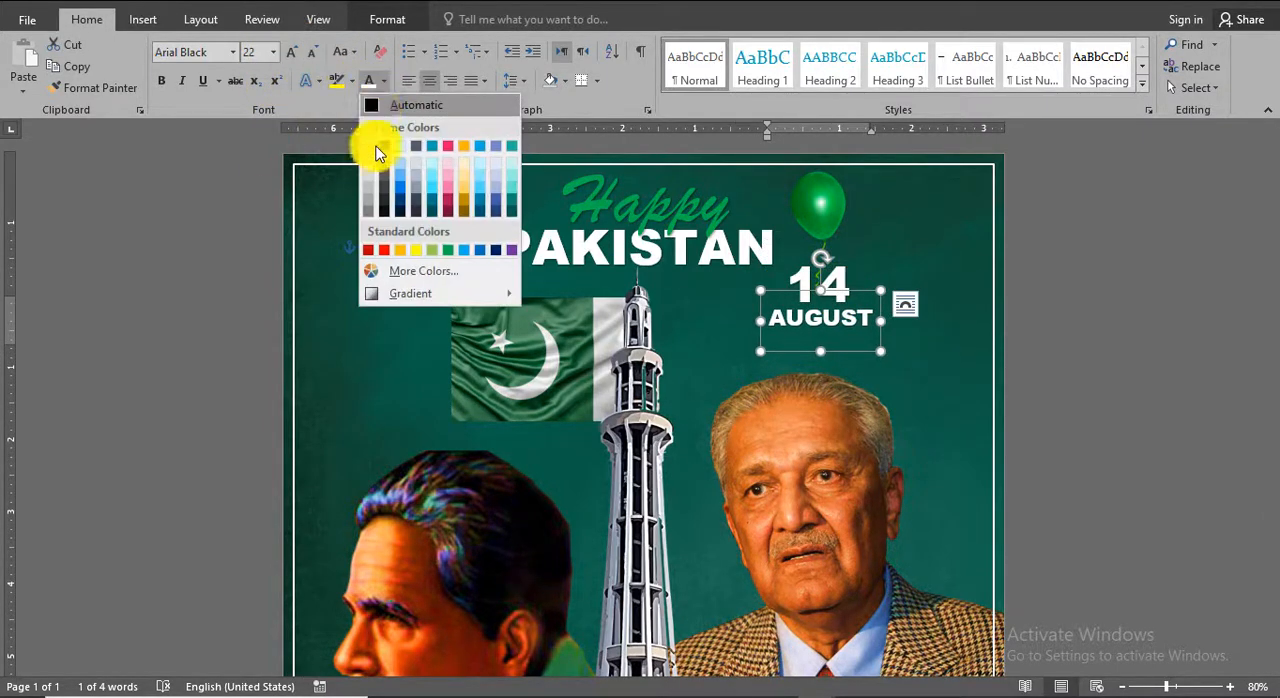
pyautogui.click(447, 253)
pyautogui.click(1104, 380)
# Duplicate the green AUGUST directly below itself and replace the copy's text with "independence".
pyautogui.click(858, 318)
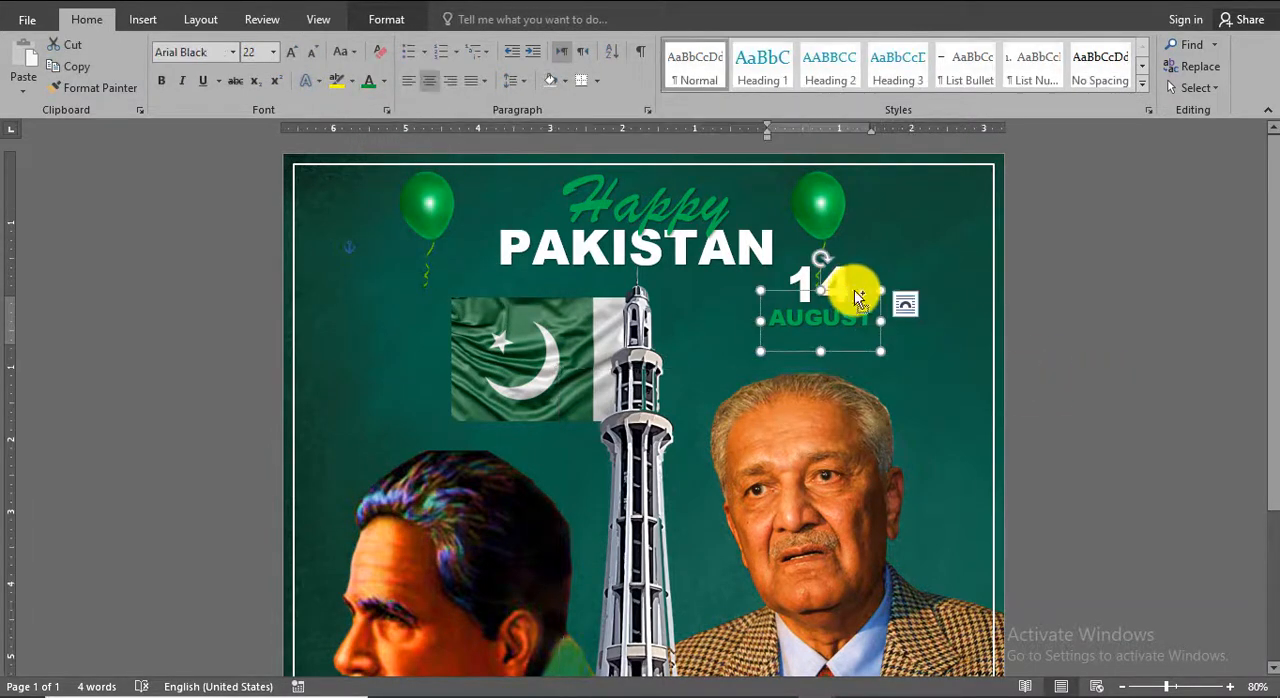
pyautogui.click(852, 312)
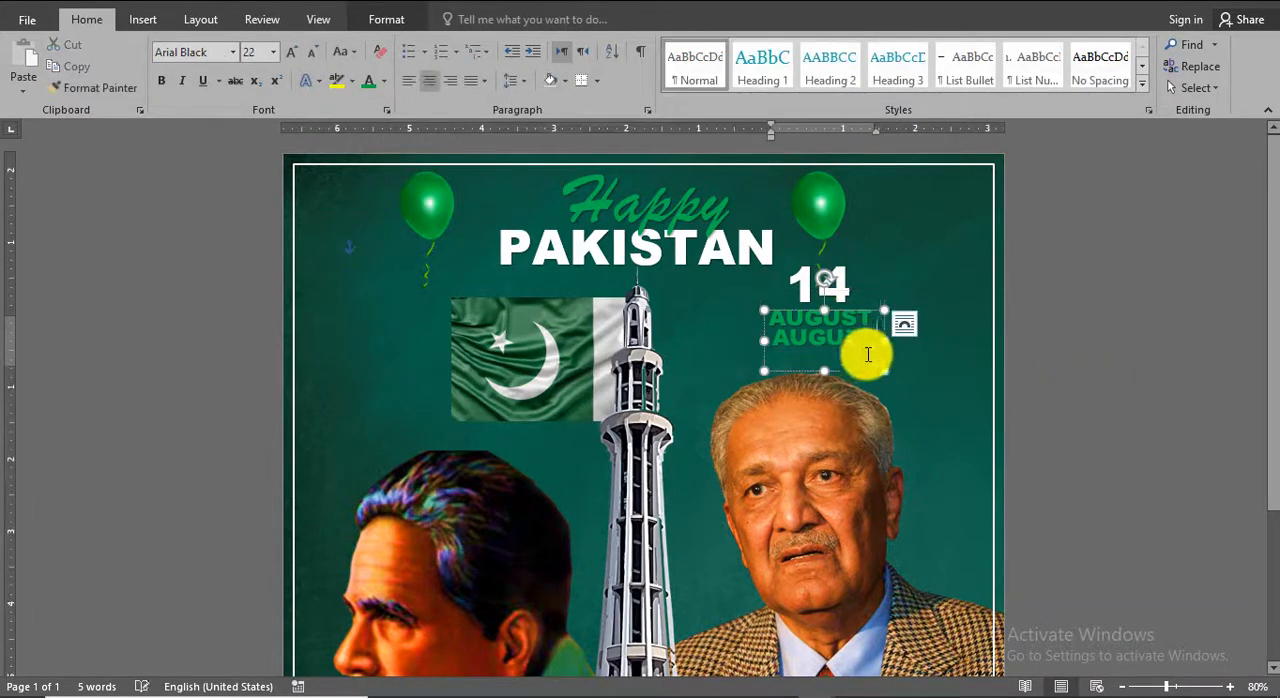
pyautogui.moveTo(863, 340); pyautogui.dragTo(766, 345)
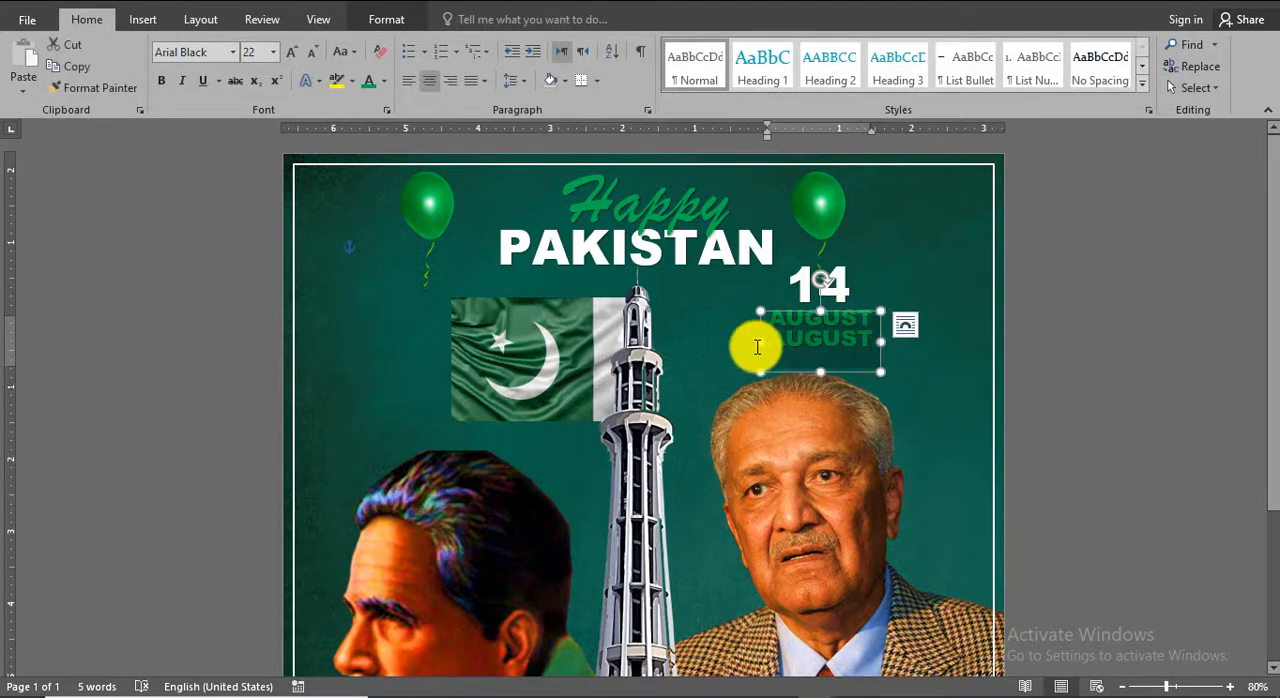
pyautogui.moveTo(851, 314); pyautogui.dragTo(850, 327)
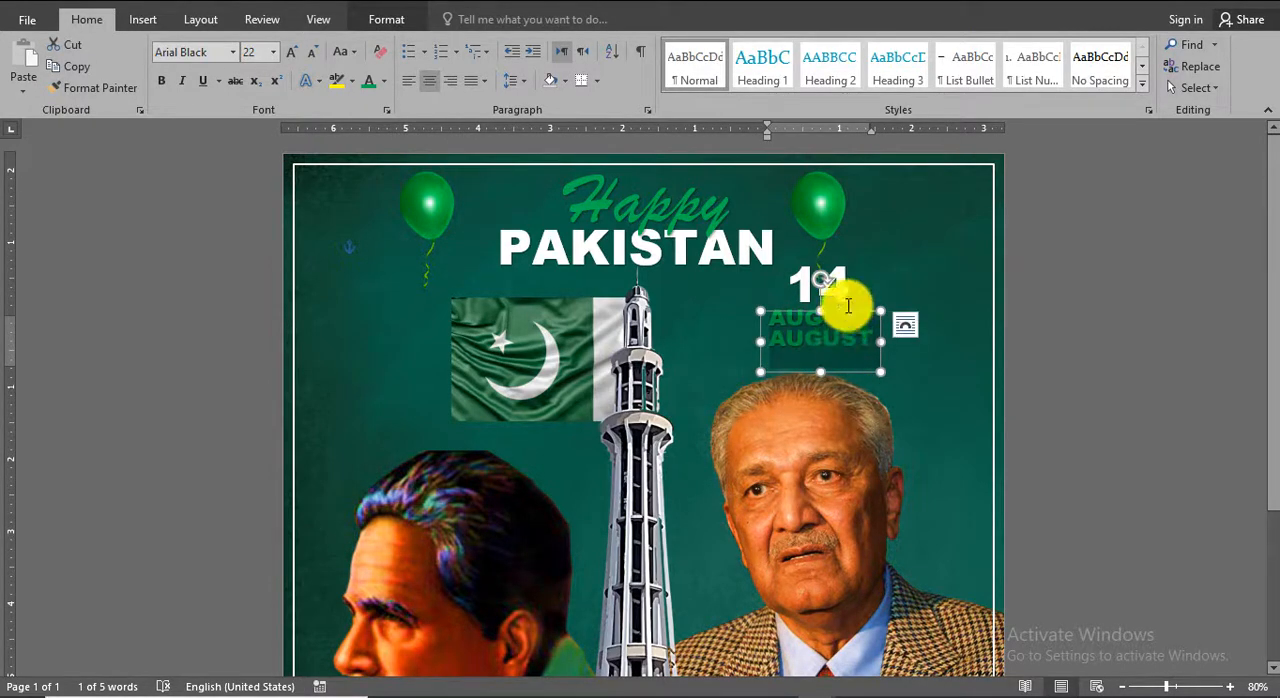
pyautogui.write('independence')
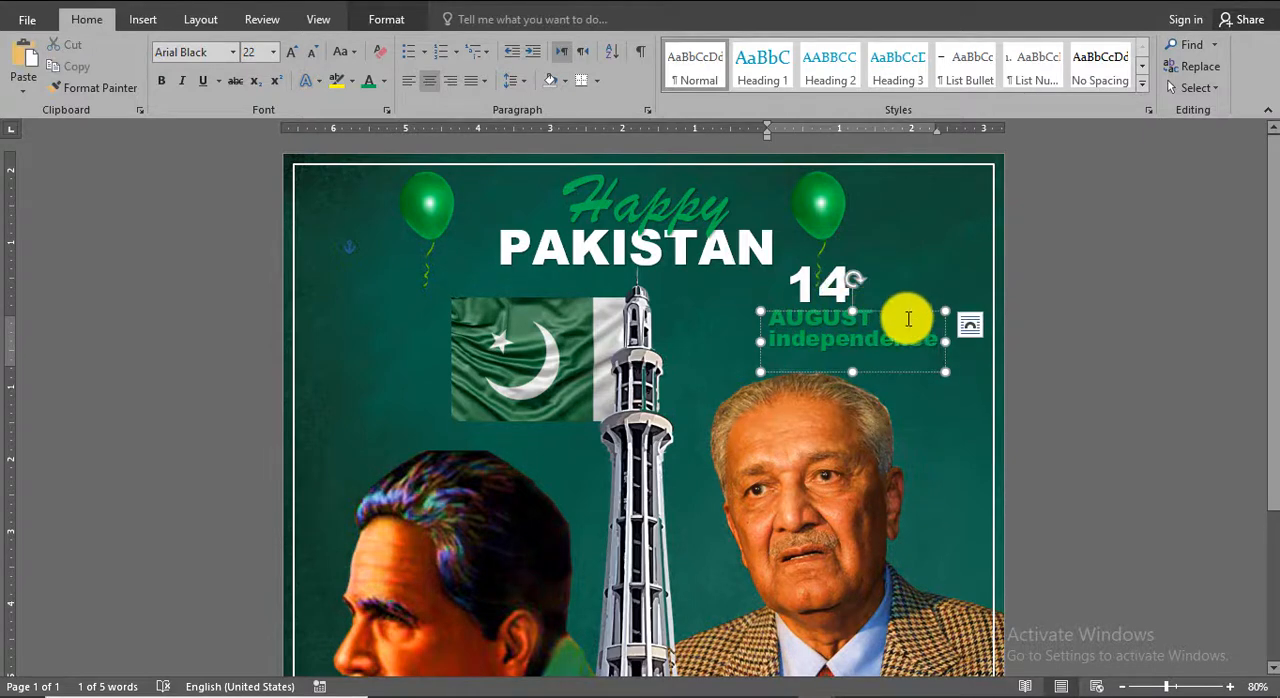
# Convert "independence" to uppercase, centre it beneath AUGUST and colour its first letters, INDEPE, white.
pyautogui.click(341, 55)
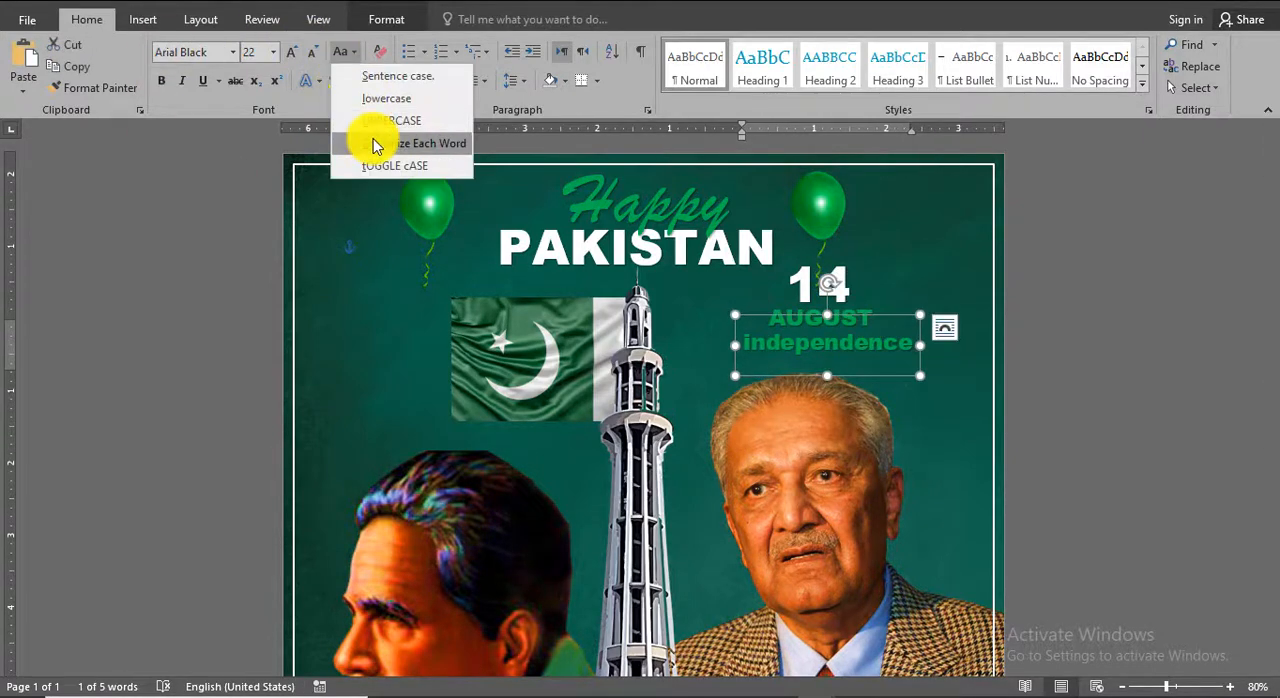
pyautogui.click(368, 118)
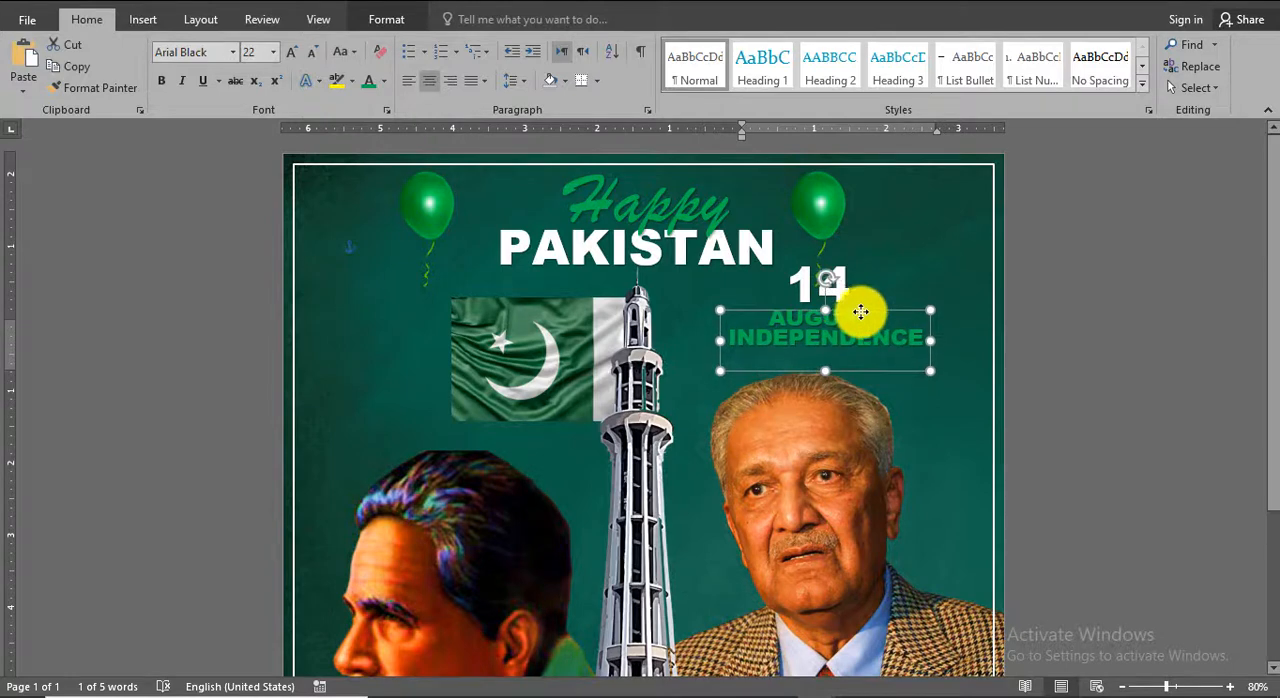
pyautogui.click(383, 80)
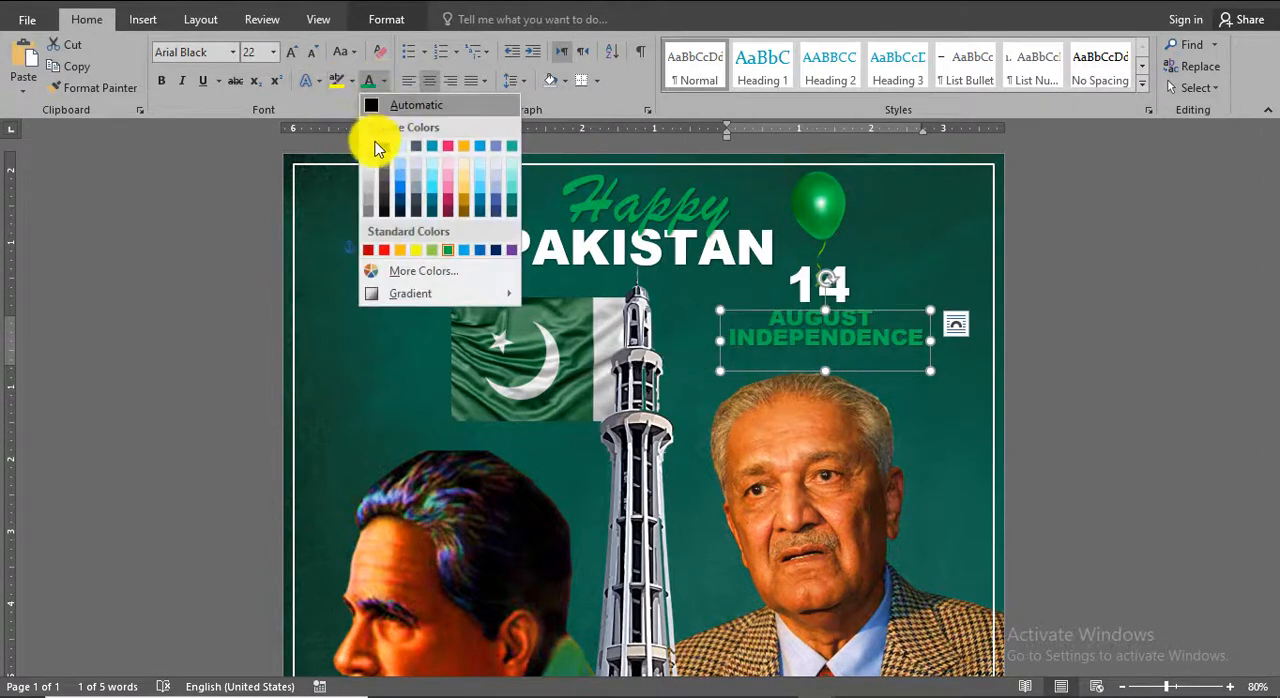
pyautogui.click(368, 149)
pyautogui.click(1072, 406)
pyautogui.click(922, 338)
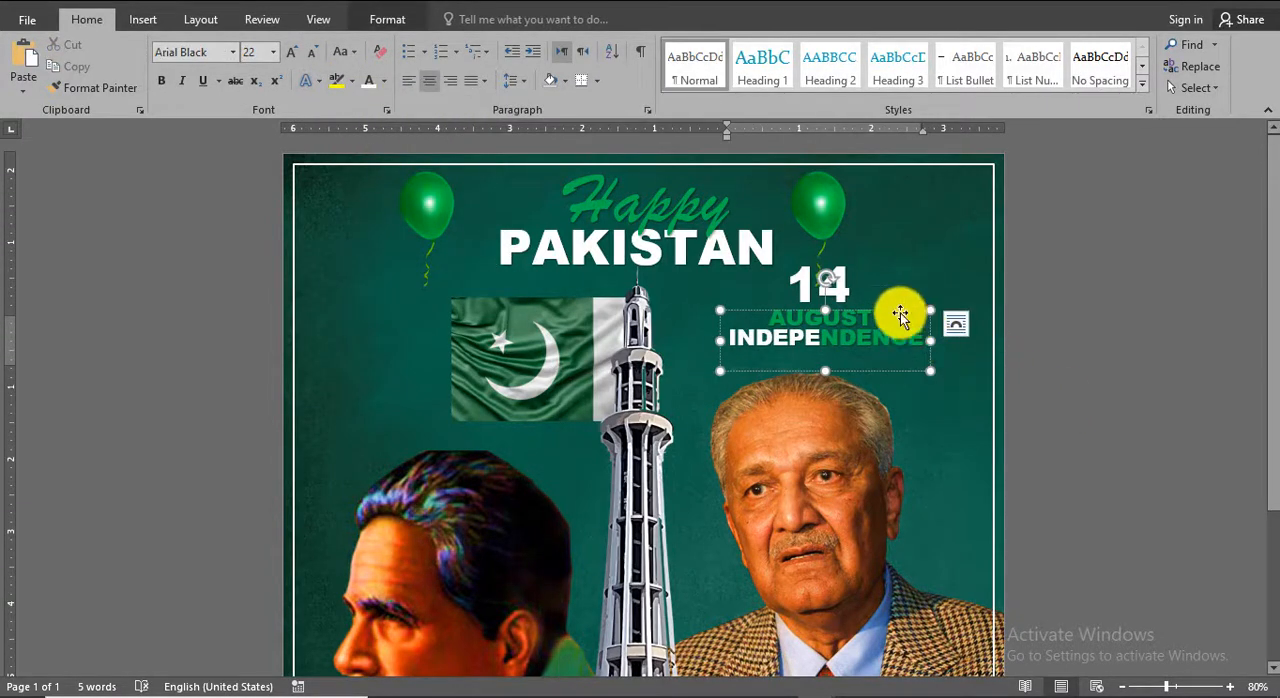
# Duplicate the INDEPENDENCE text below itself and replace the copy's wording with "DAY".
pyautogui.moveTo(902, 311); pyautogui.dragTo(958, 369)
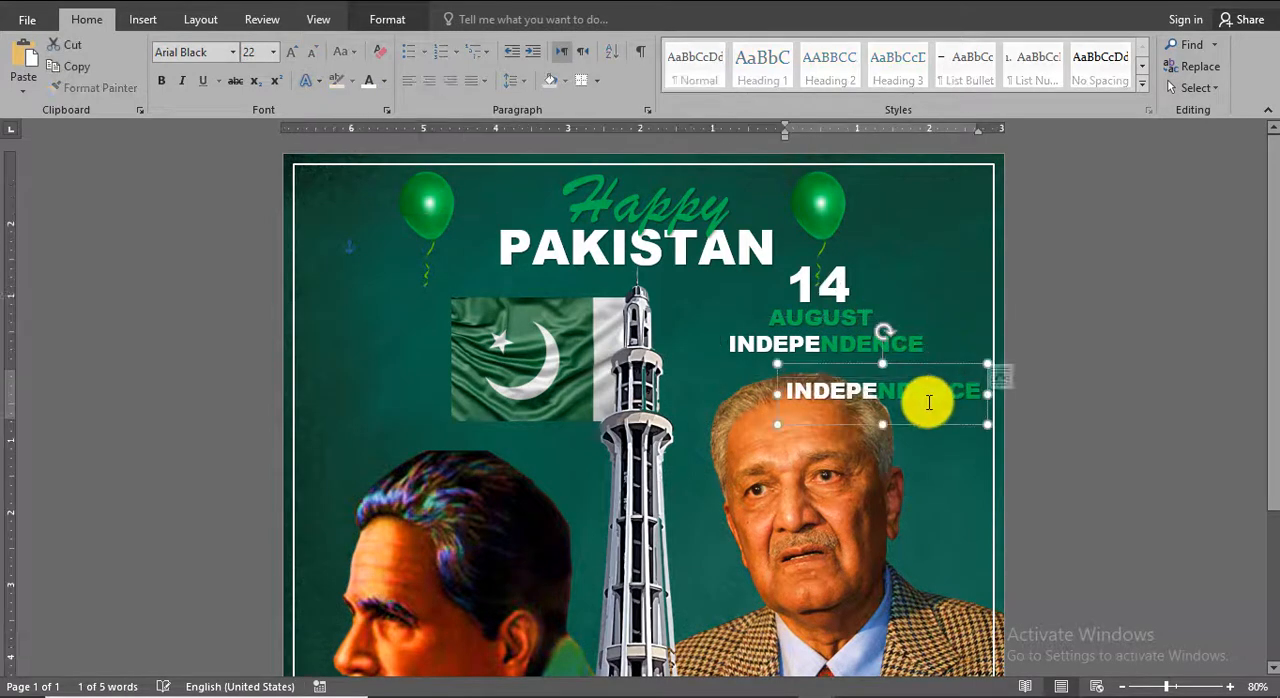
pyautogui.doubleClick(928, 402)
pyautogui.write('DAY')
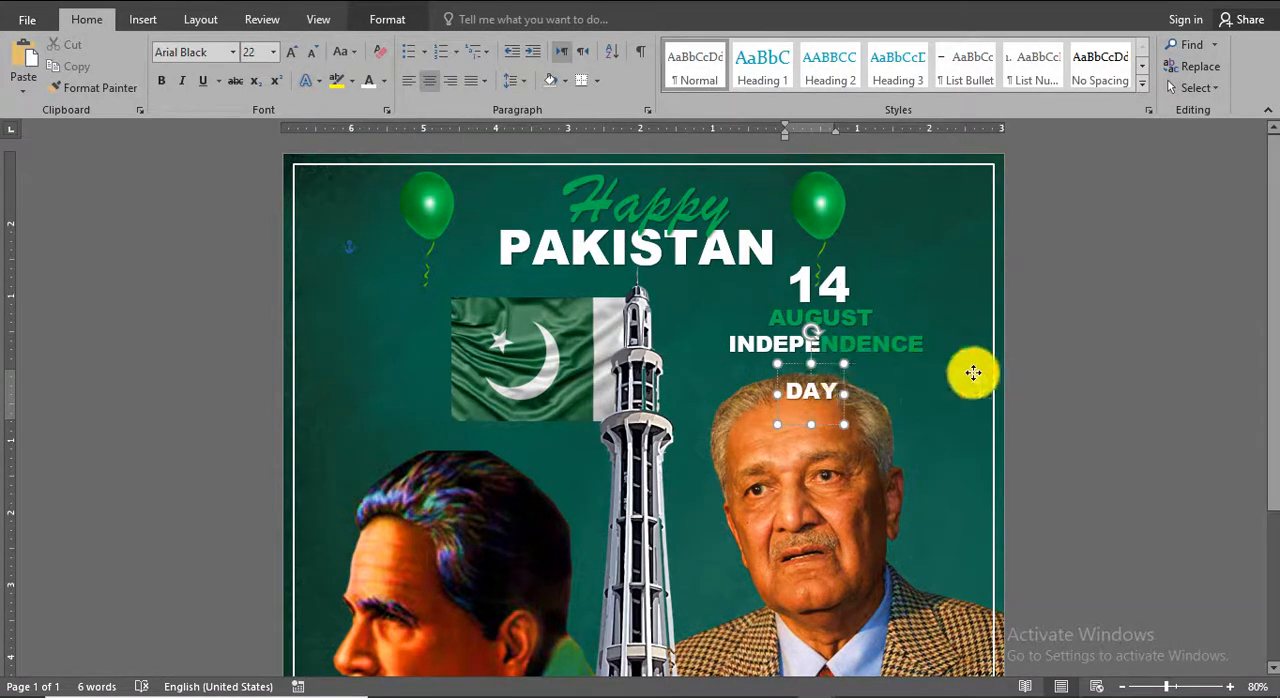
# Set DAY to 28 pt and align it beneath the right end of INDEPENDENCE.
pyautogui.click(941, 356)
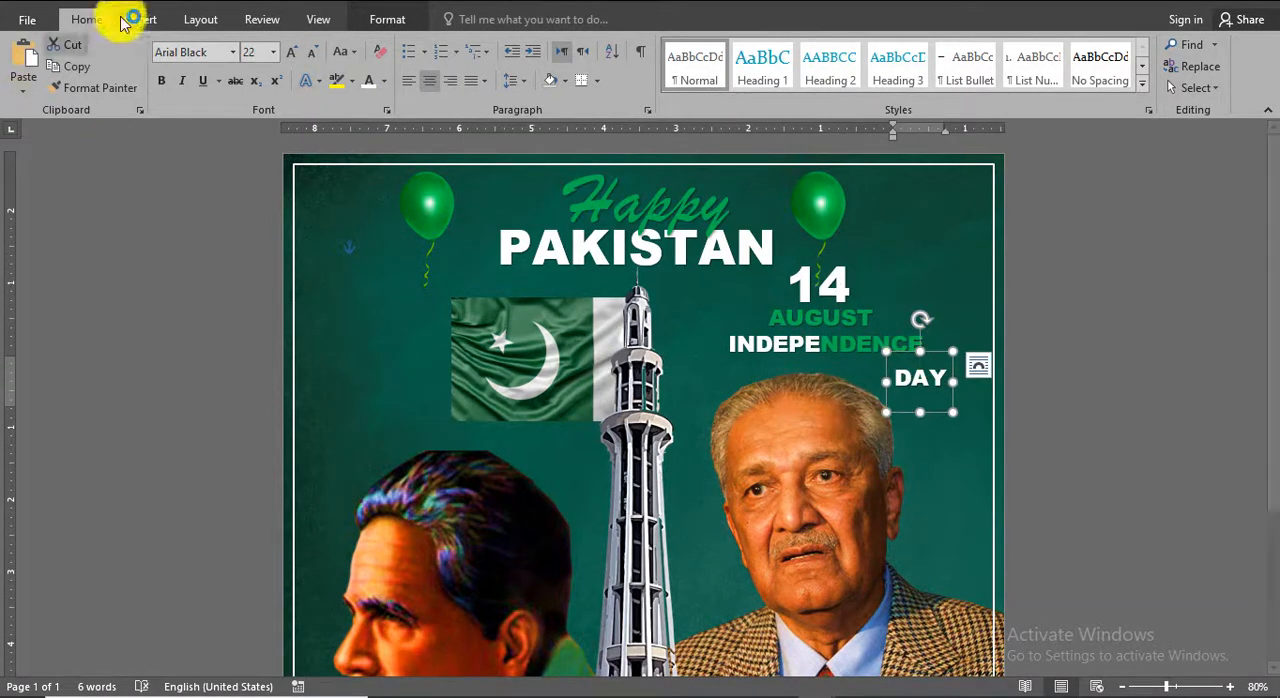
pyautogui.click(295, 58)
pyautogui.moveTo(956, 350); pyautogui.dragTo(943, 338)
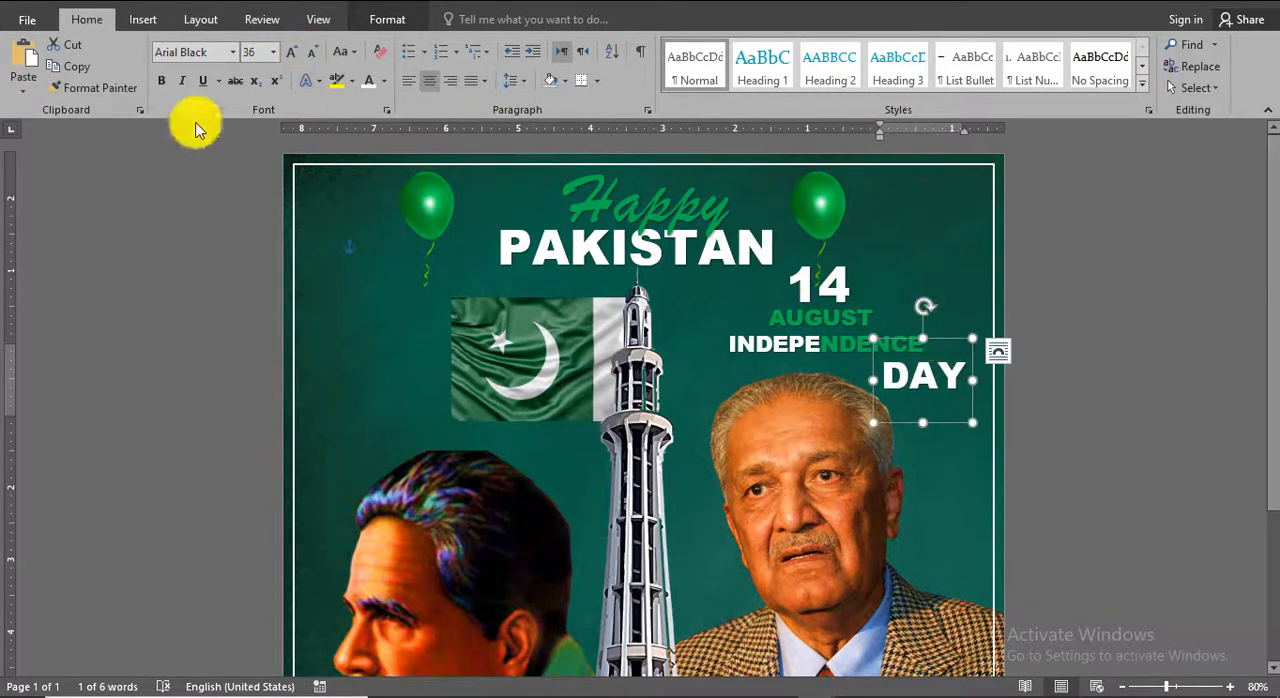
pyautogui.click(312, 52)
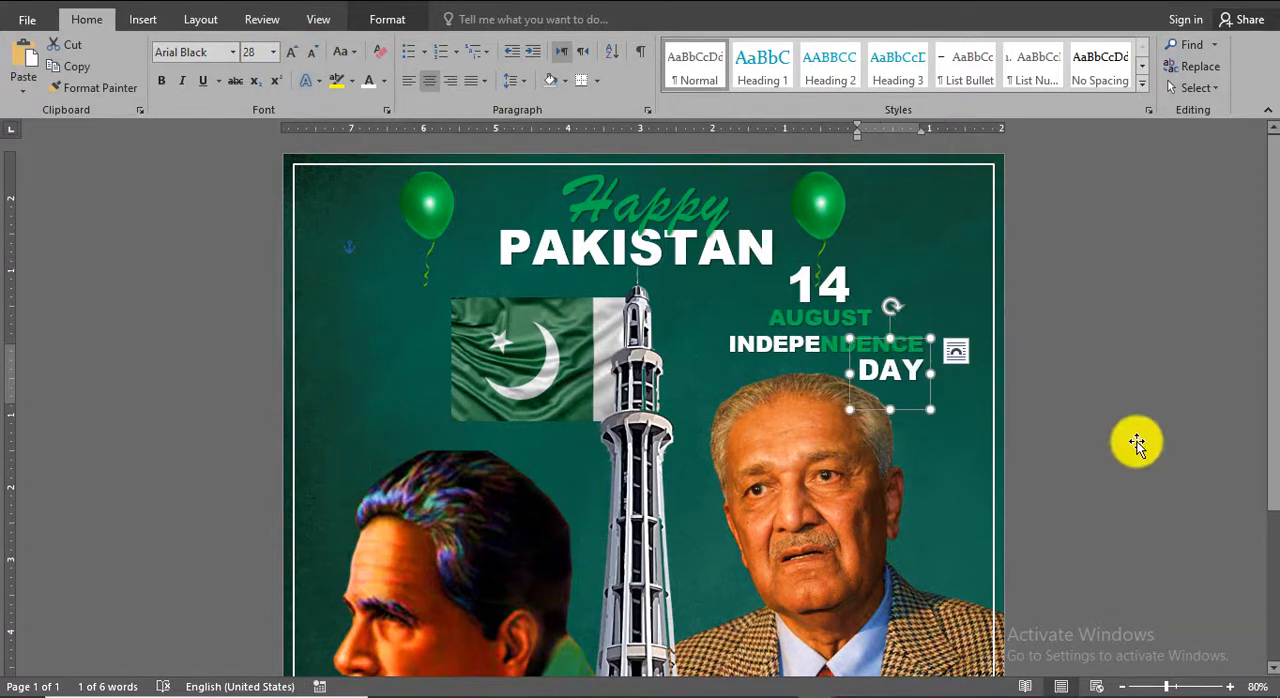
pyautogui.click(1139, 445)
# Move the left-hand balloon slightly inward, closer to the "Happy PAKISTAN" title.
pyautogui.scroll(-4, 1141, 446)
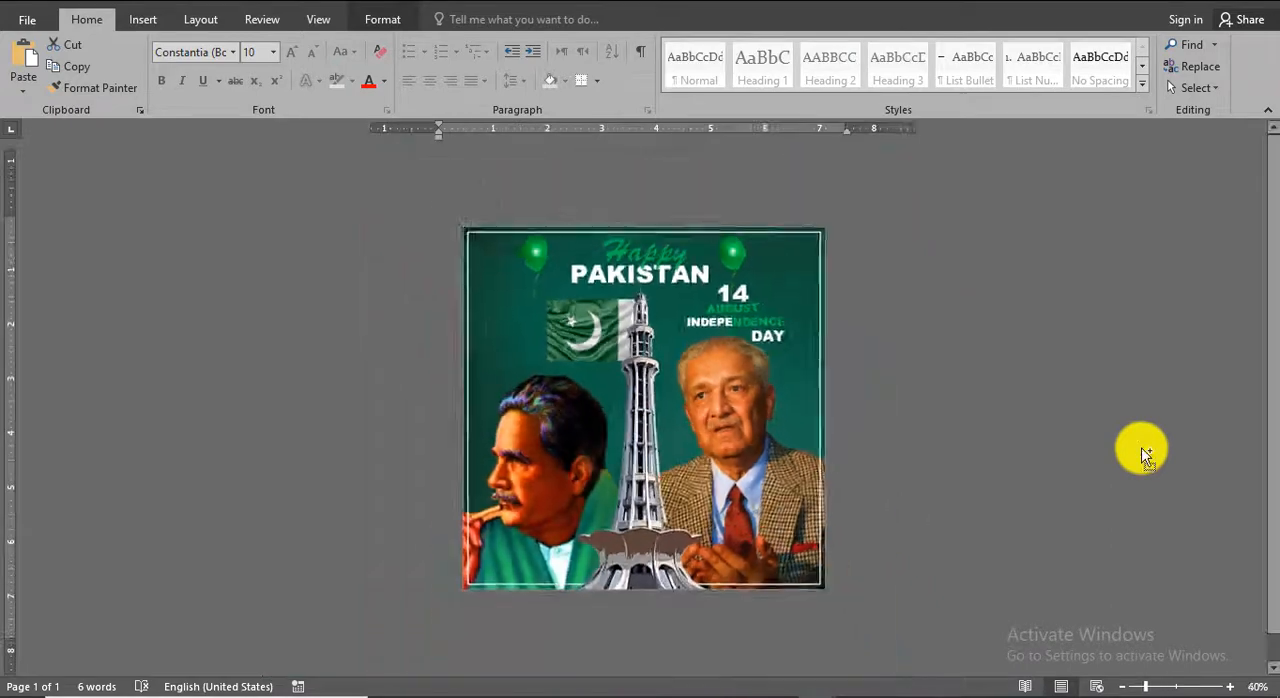
pyautogui.scroll(3, 1143, 447)
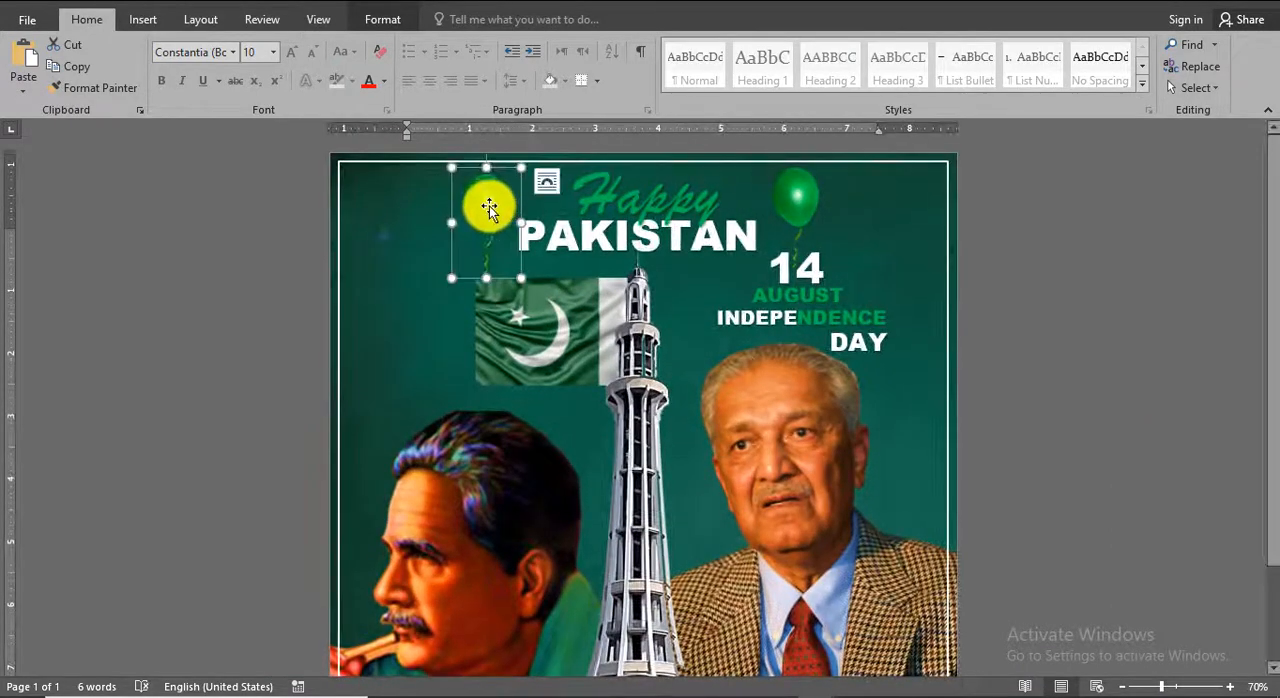
pyautogui.click(1091, 388)
pyautogui.scroll(-4, 1103, 385)
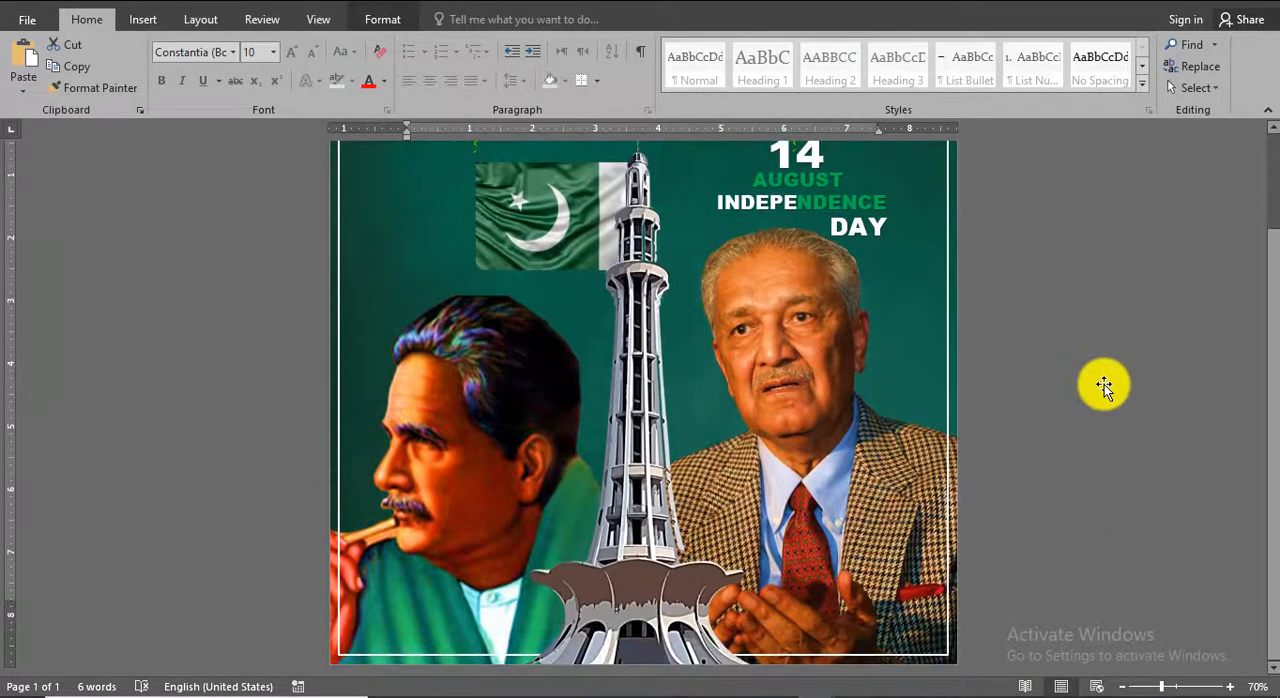
pyautogui.scroll(2, 1104, 384)
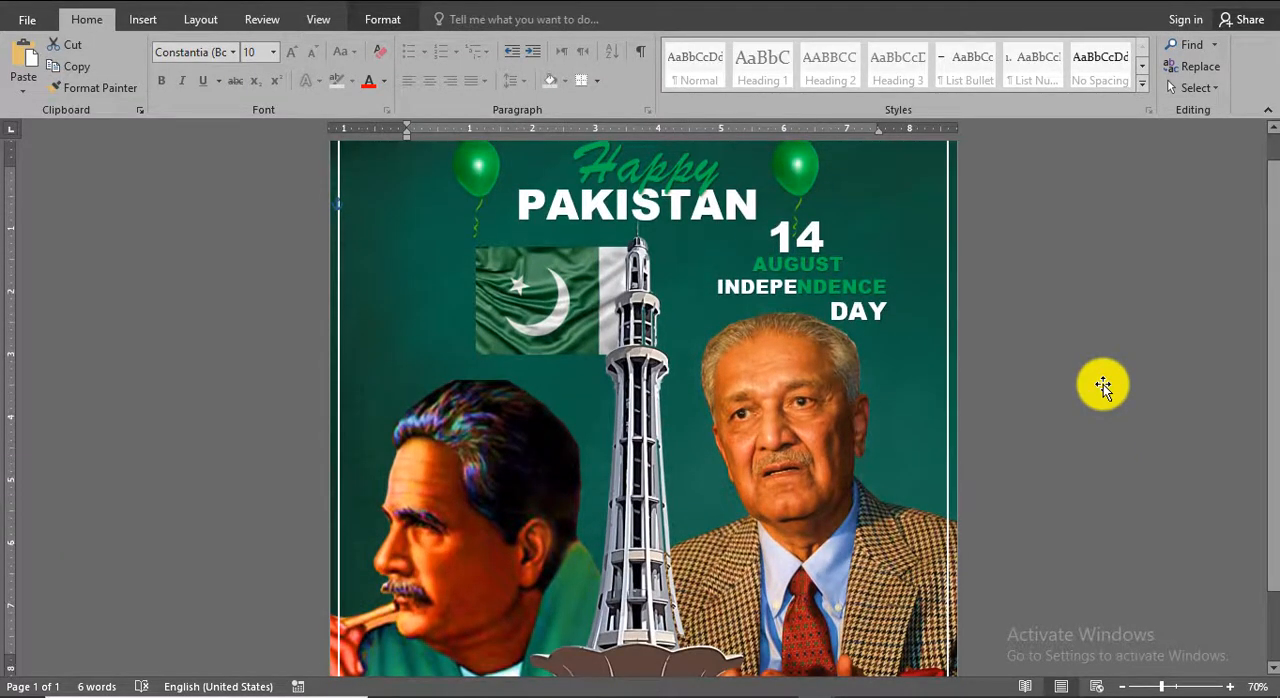
pyautogui.scroll(-2, 1103, 384)
pyautogui.scroll(3, 1103, 384)
pyautogui.scroll(-1, 1103, 384)
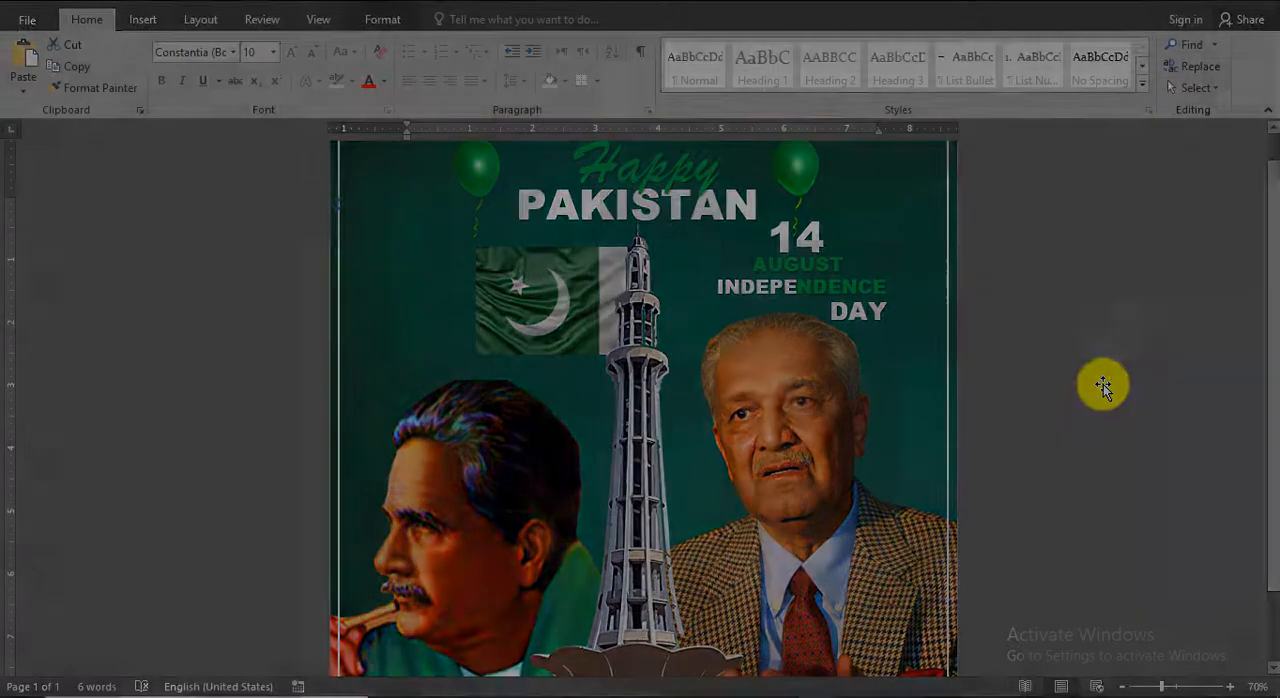